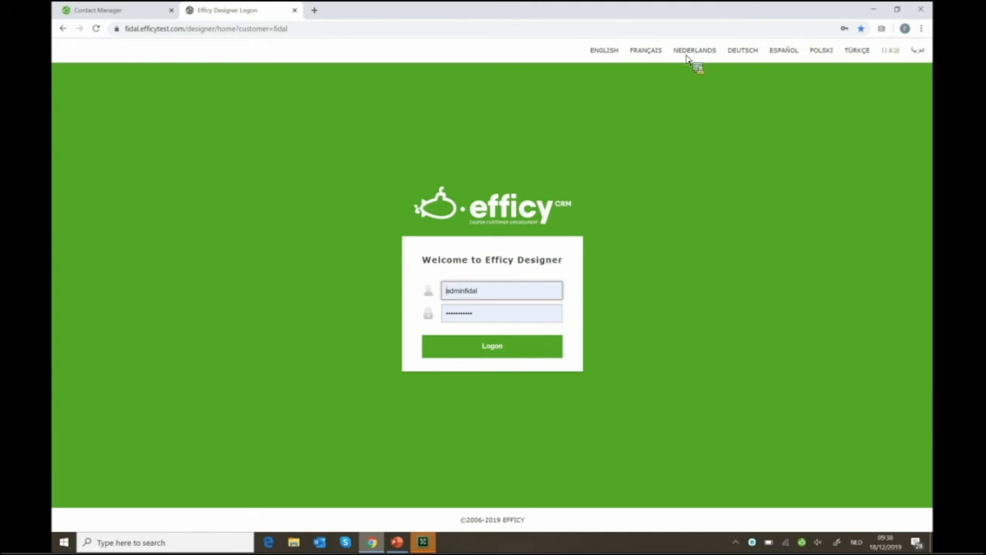
Log on to Efficy Designer as administrator and open Field Management
click(501, 346)
click(530, 350)
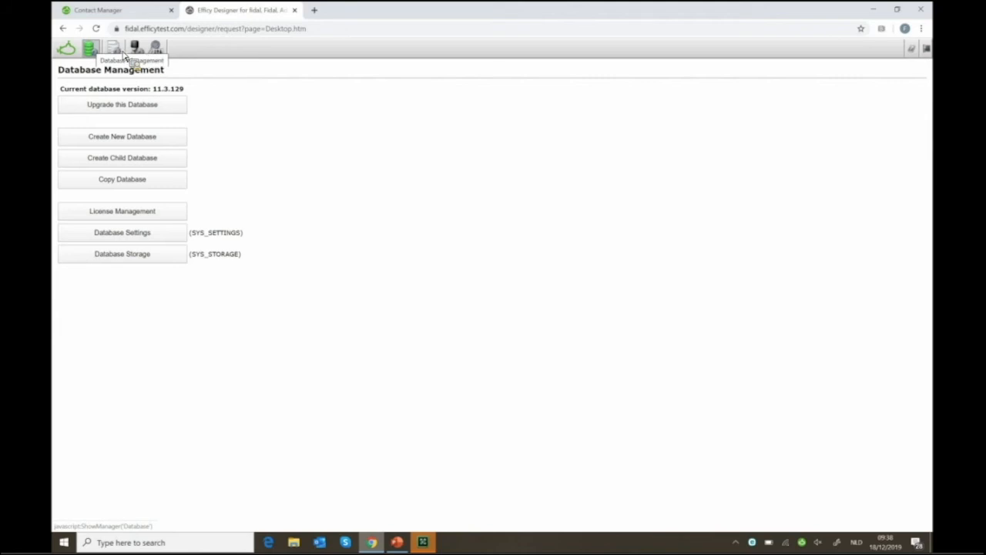
click(115, 50)
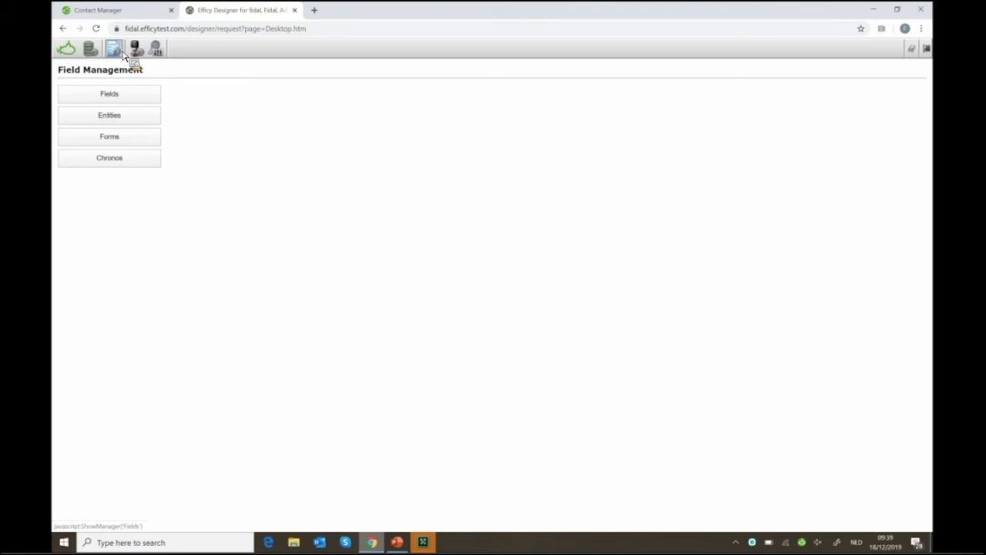
Open the Efficy Headquarters company's edit form in Efficy CRM, minimize it, and return to Designer
click(128, 14)
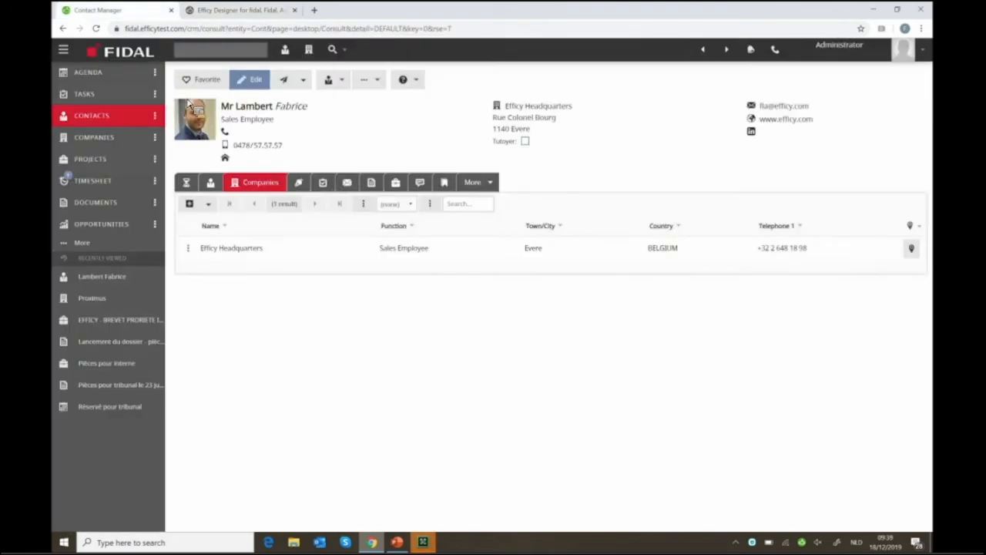
click(163, 142)
drag(175, 150, 221, 193)
click(220, 193)
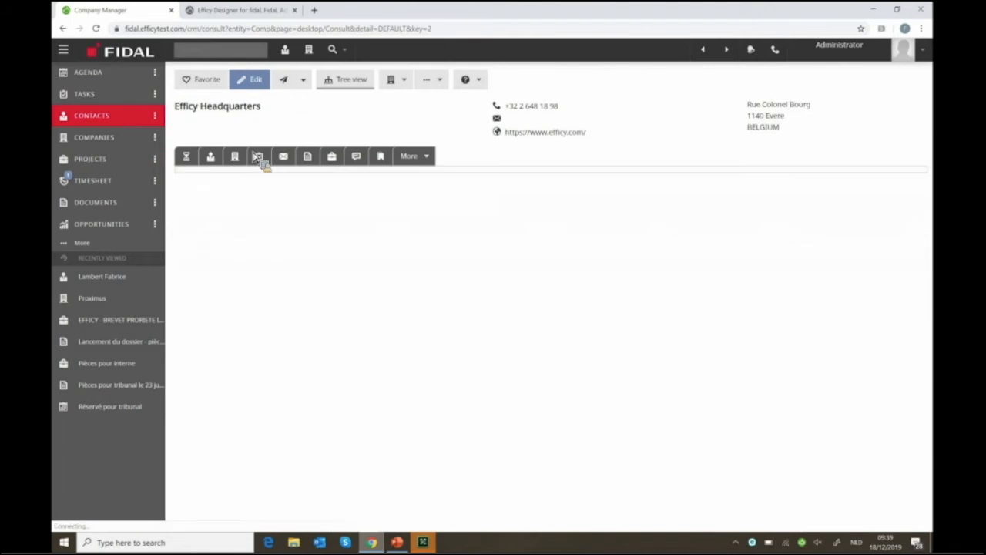
click(257, 81)
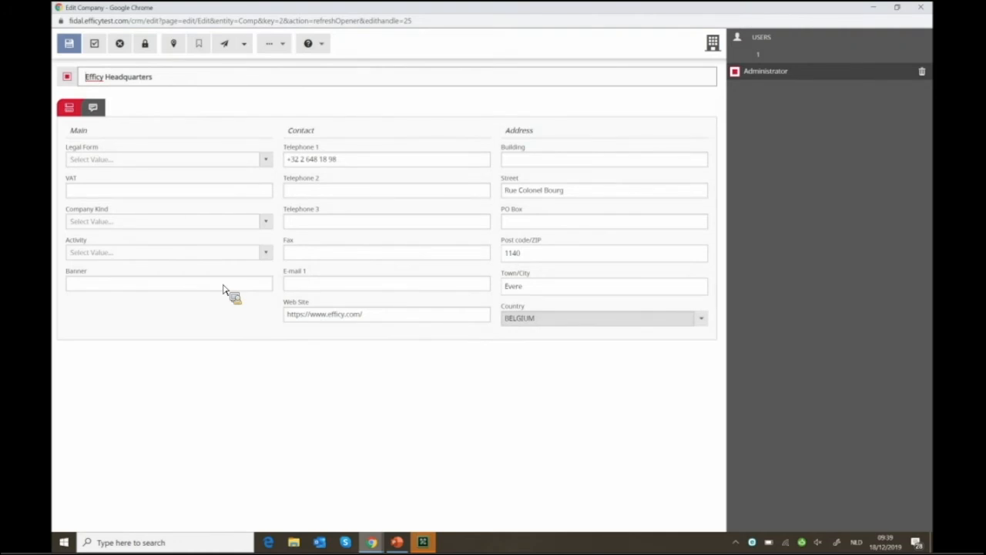
click(874, 10)
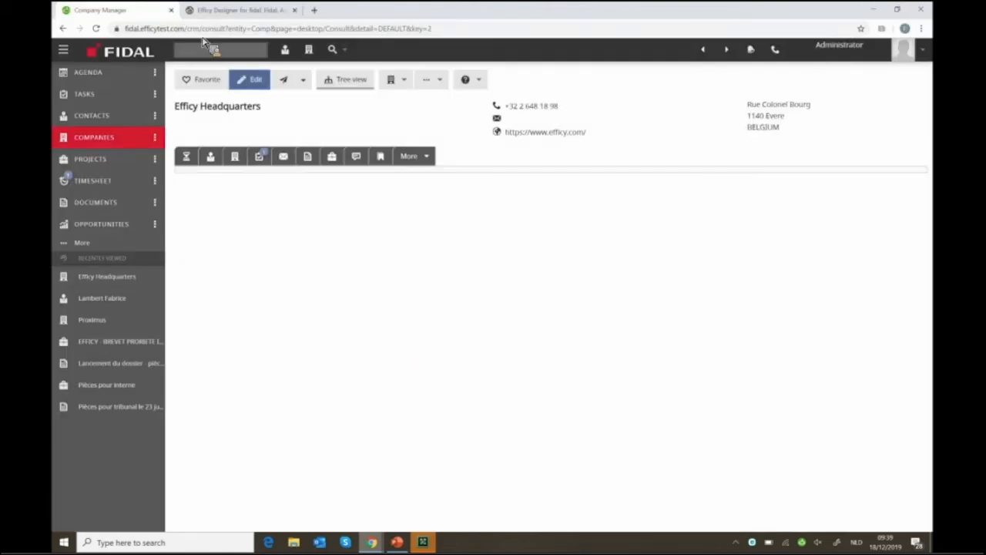
click(228, 11)
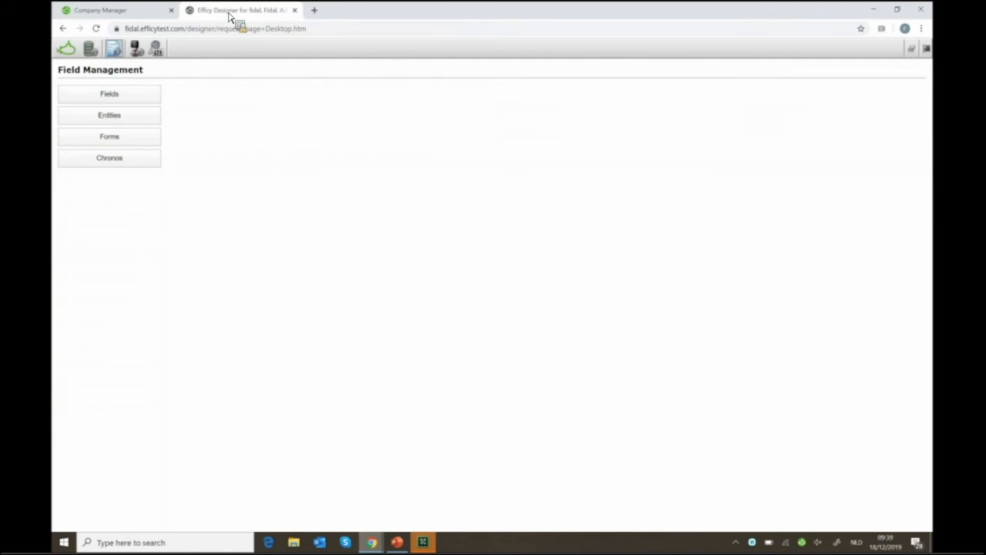
Show the COMPANIES table in Field definitions and scroll through its field list
click(109, 94)
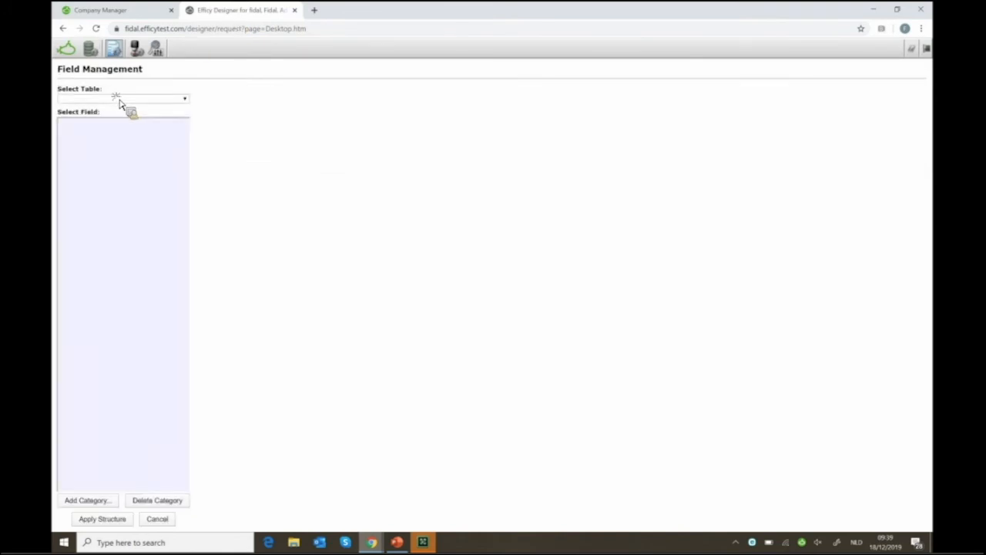
click(119, 99)
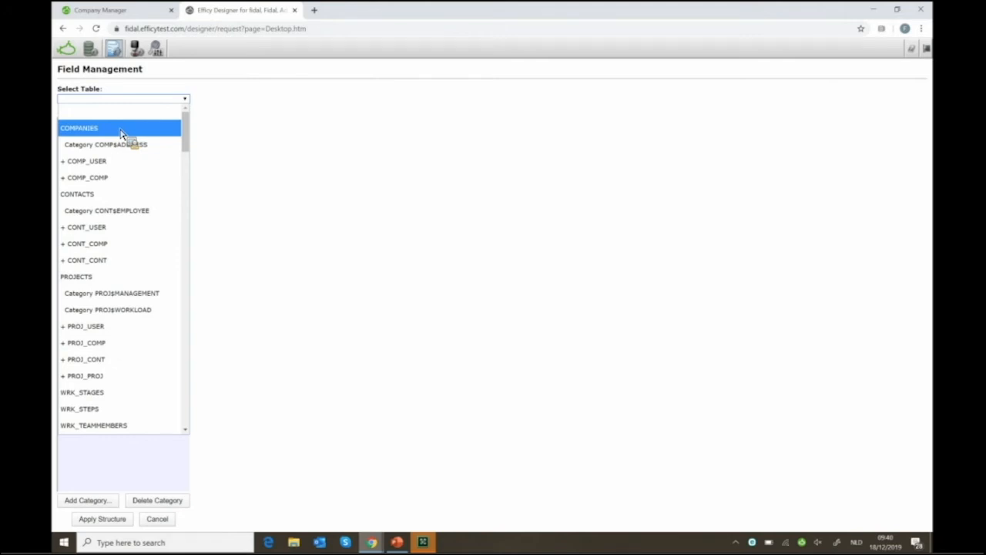
click(121, 130)
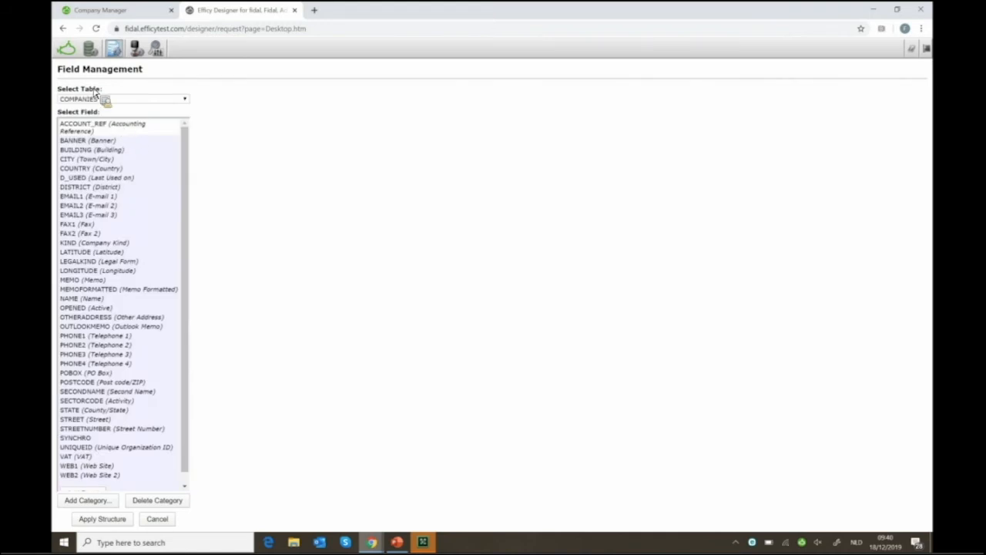
click(117, 262)
scroll(117, 267, up, 1)
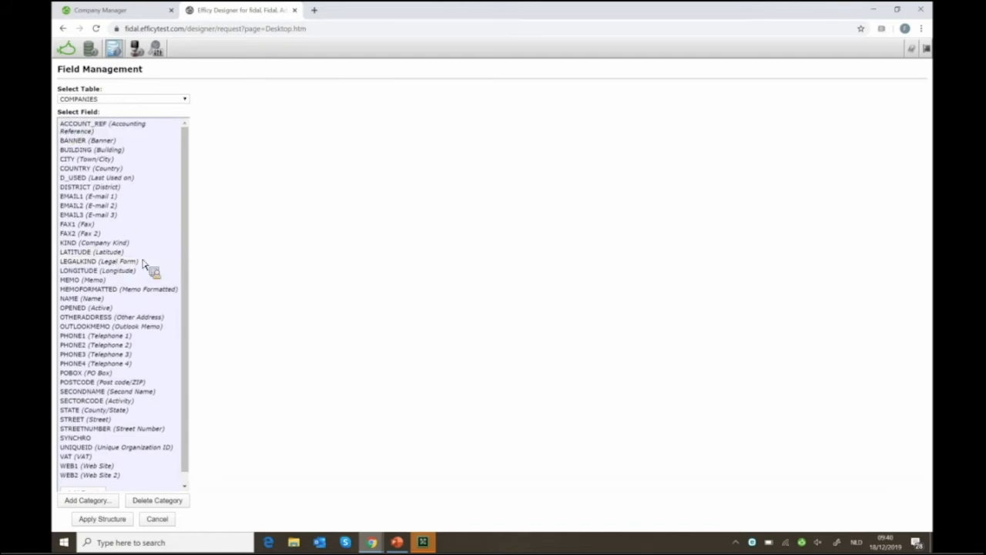
scroll(143, 263, down, 1)
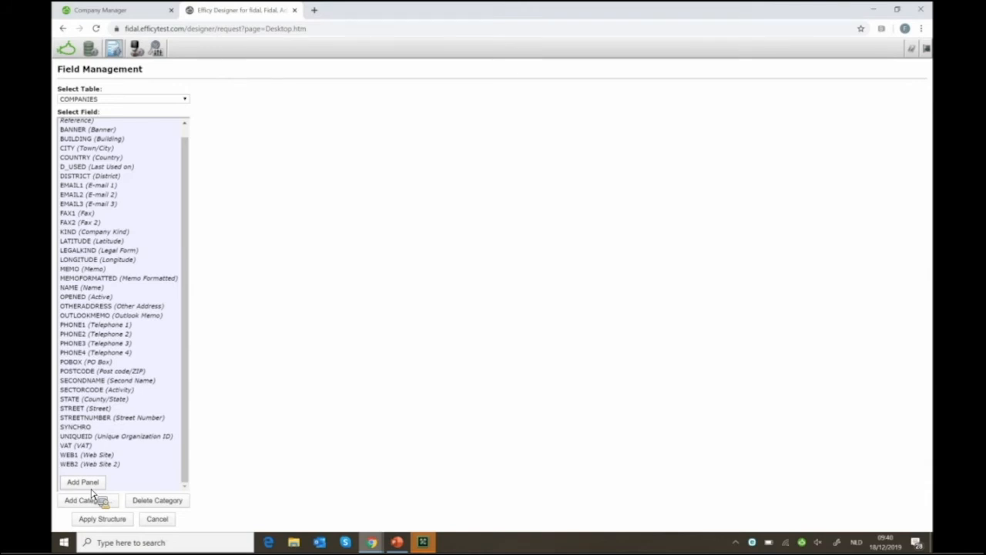
scroll(108, 349, up, 1)
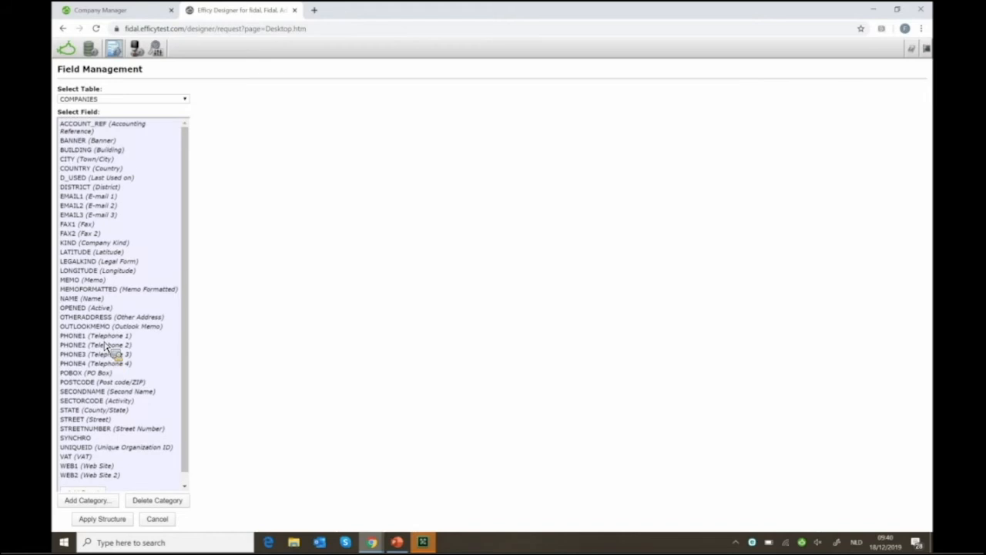
scroll(108, 447, down, 1)
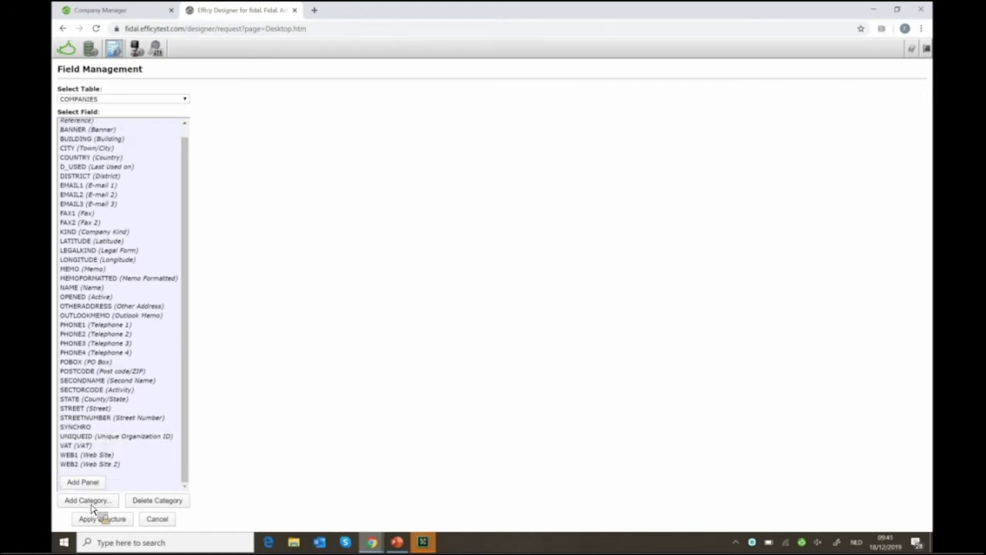
Add a new panel named DEMO to the Companies form
click(82, 484)
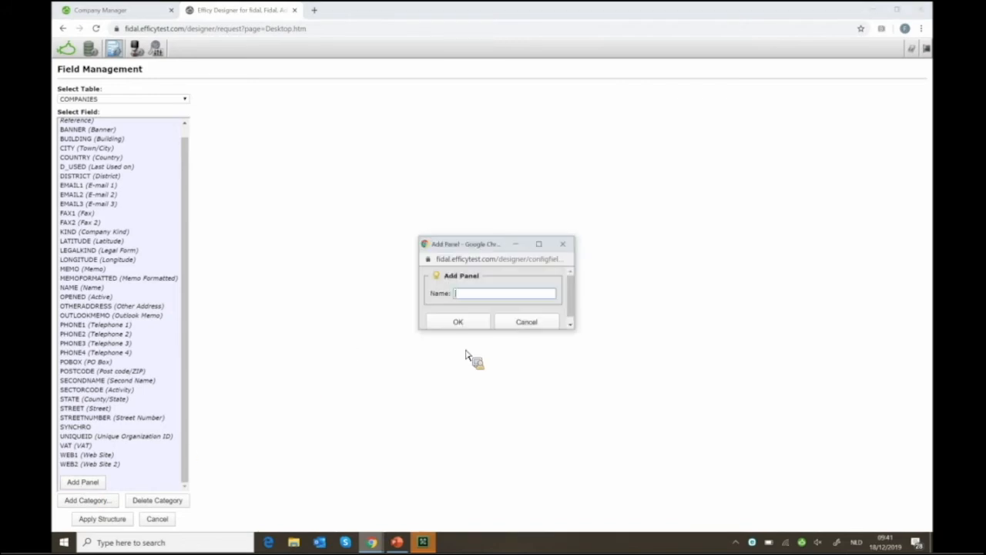
text(DEMO)
key(Return)
Create field DEMOCHECKBOX as a Checkbox control, Logical type, default Not checked
click(236, 122)
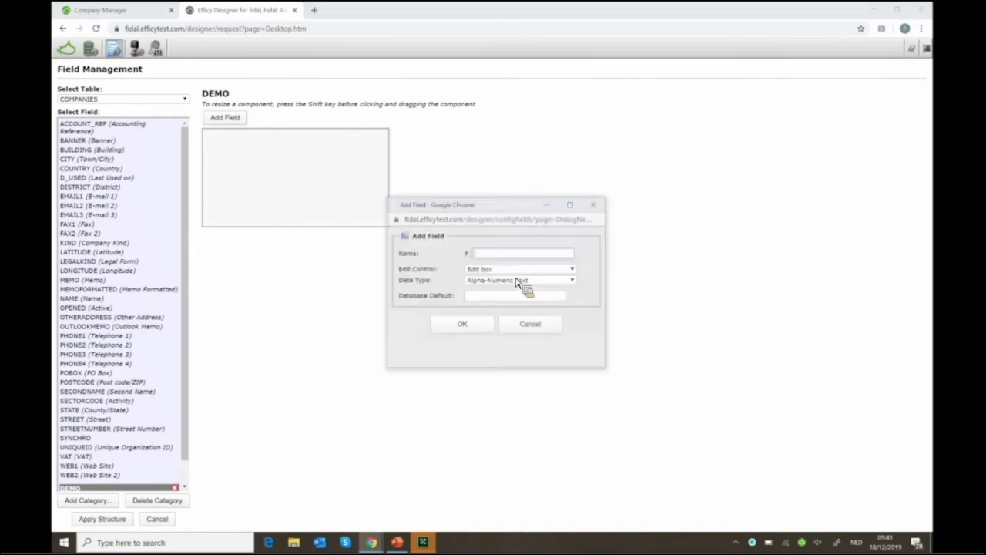
click(516, 255)
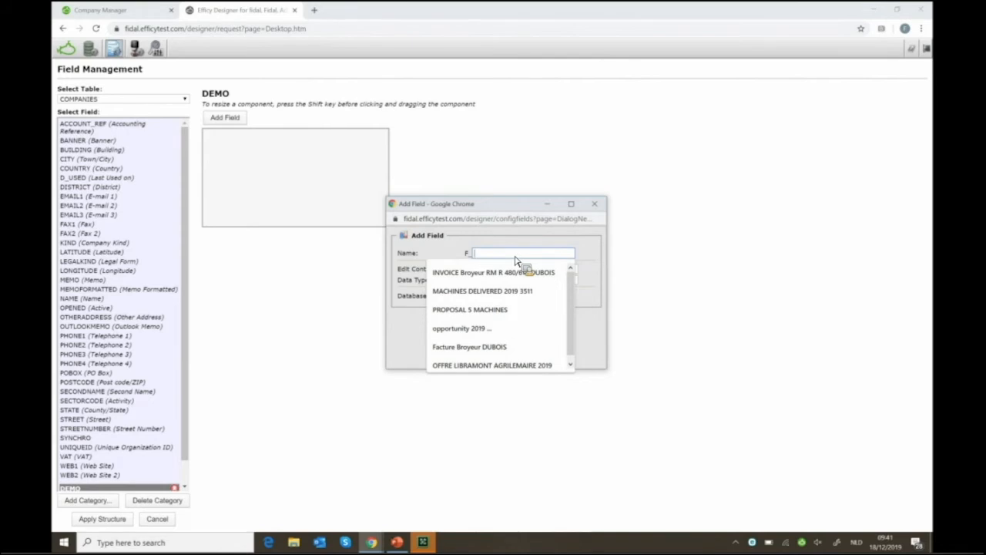
text(DEMOCHE)
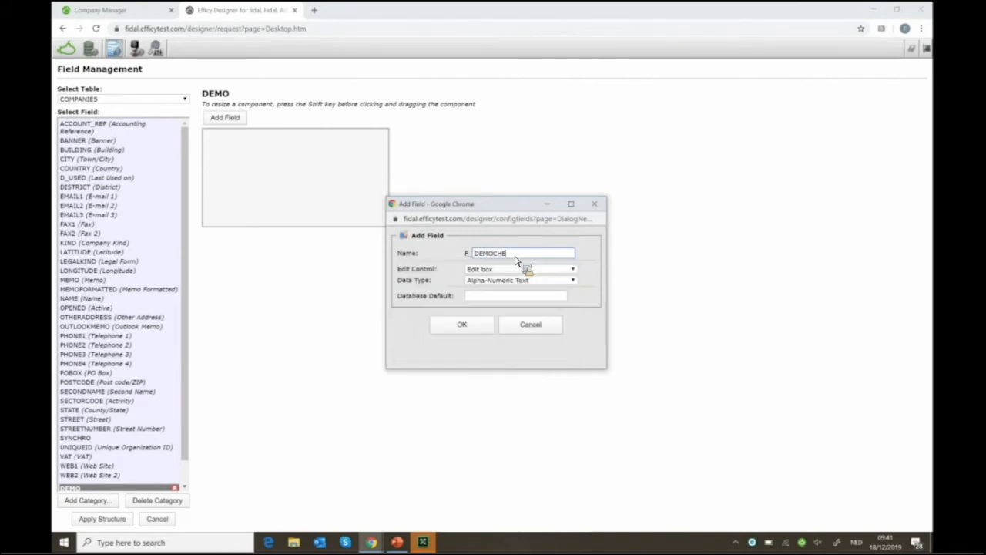
text(CKBOX)
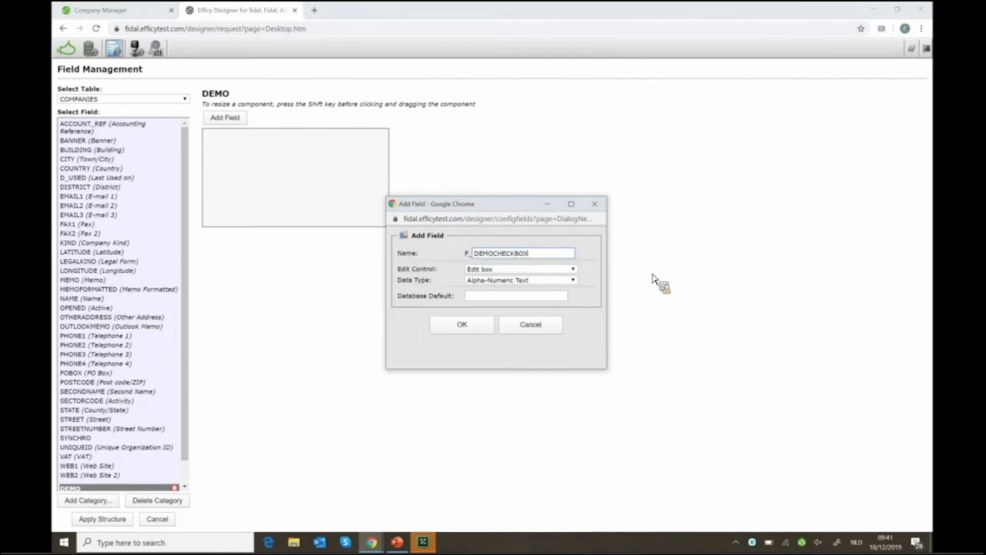
click(518, 271)
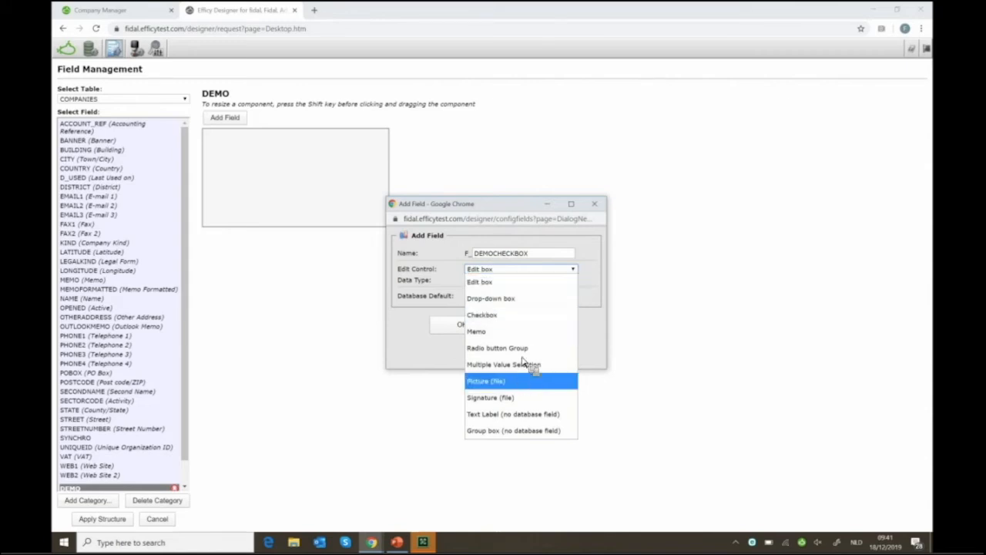
click(521, 286)
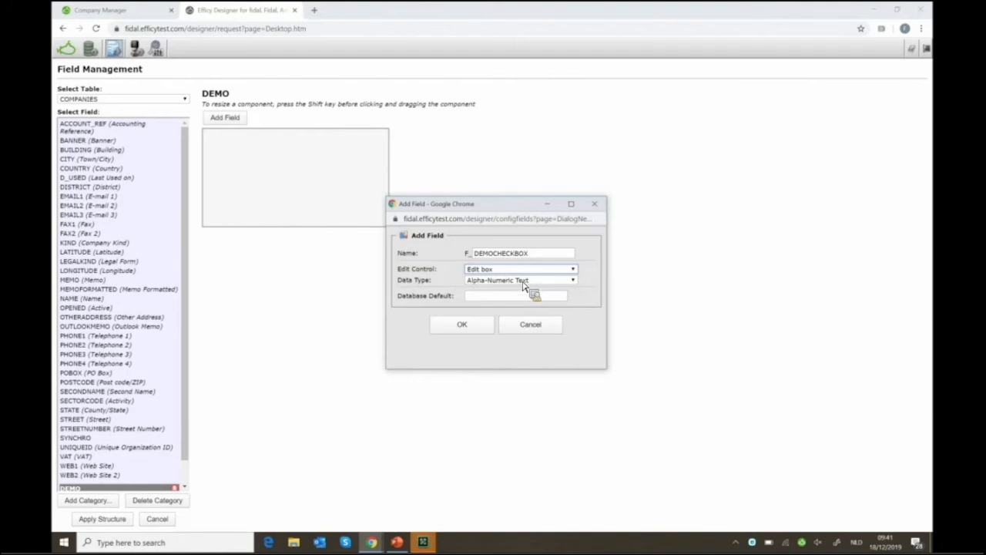
click(523, 285)
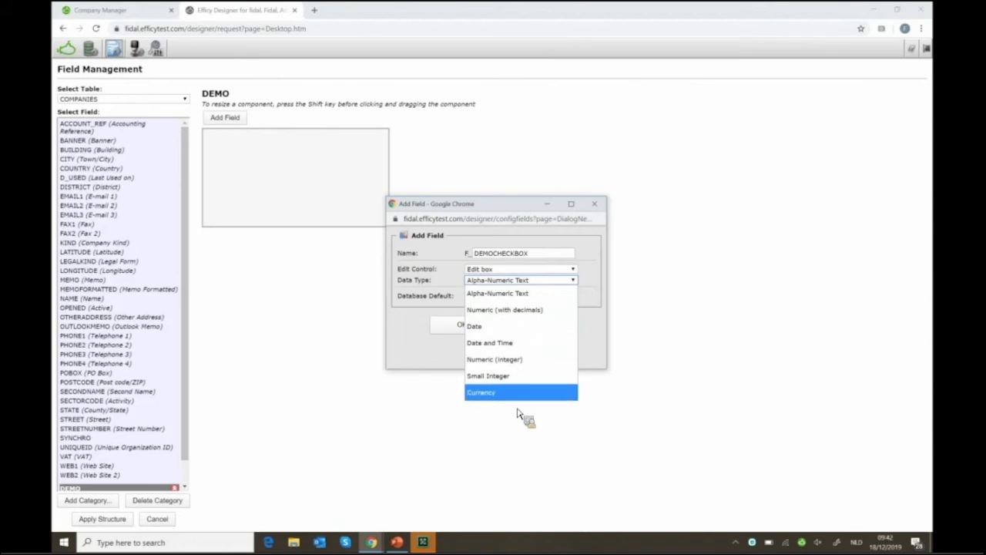
click(543, 270)
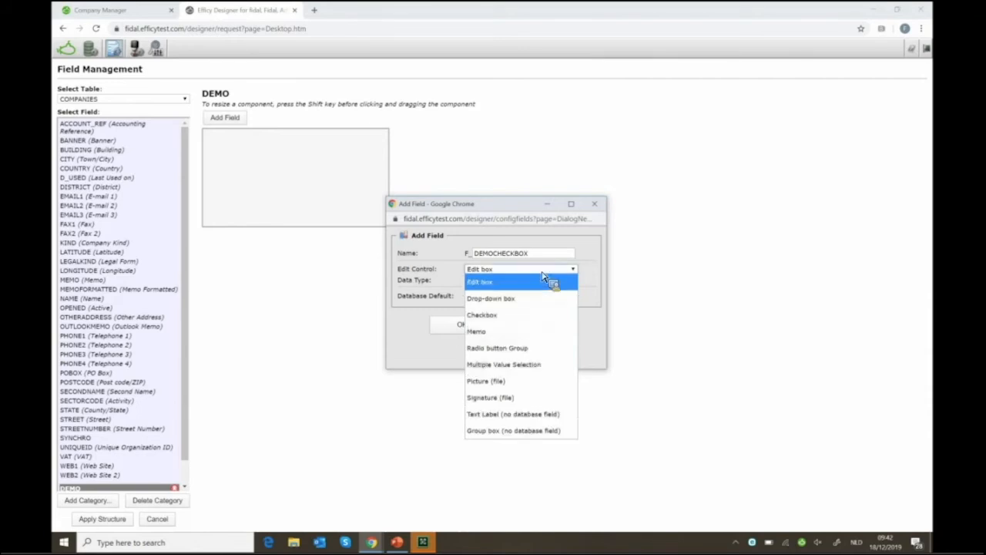
click(509, 315)
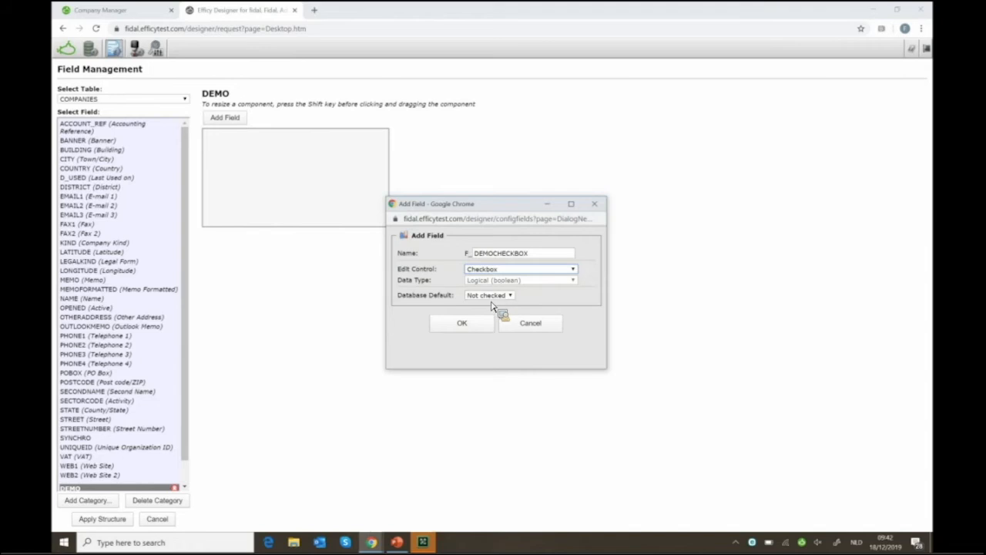
click(462, 323)
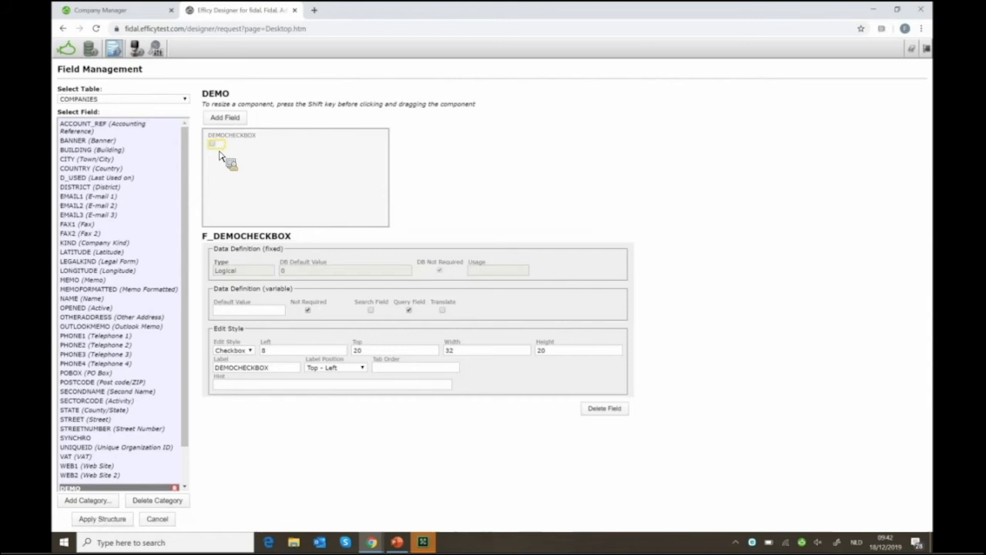
Move the DEMOCHECKBOX checkbox to the upper right of the DEMO panel
drag(220, 154, 349, 158)
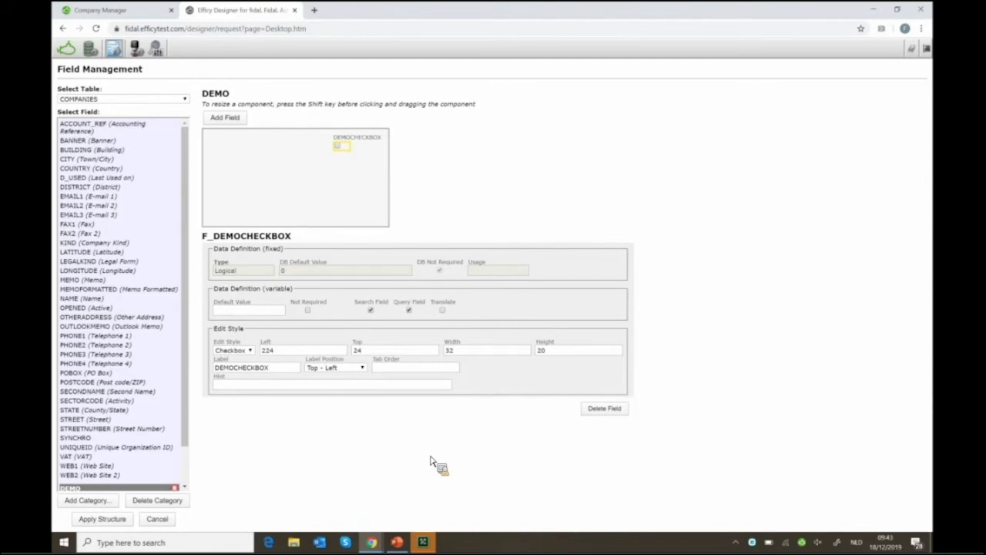
Edit the checkbox's hint and begin adding another field to the DEMO panel
click(386, 389)
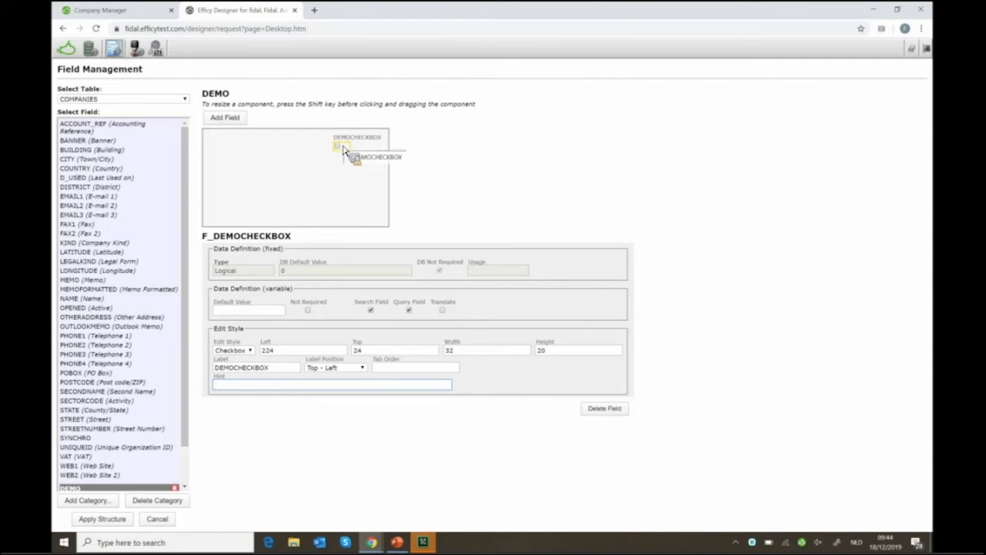
drag(344, 149, 289, 388)
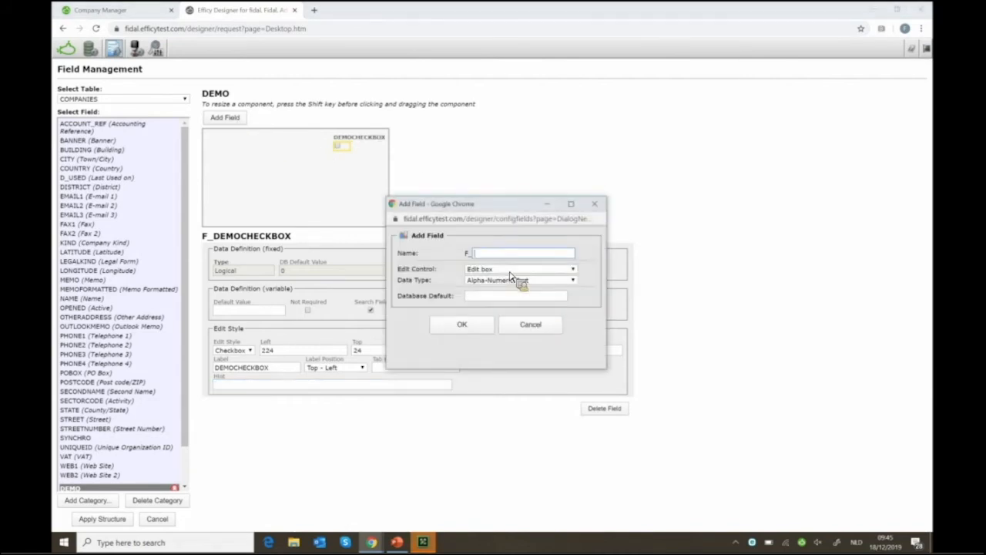
Create field DROPDOWNDEMO with a Drop-down box edit control
click(510, 276)
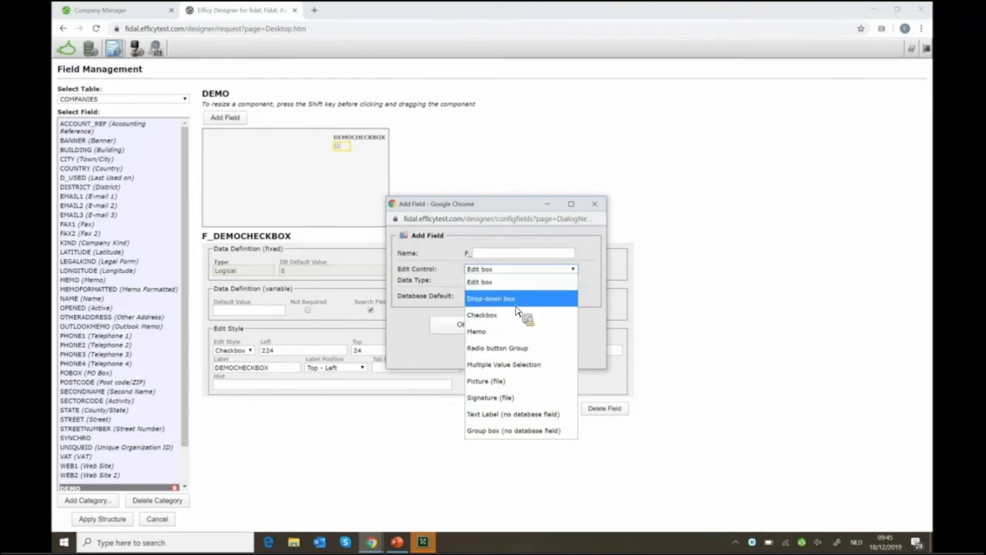
click(513, 300)
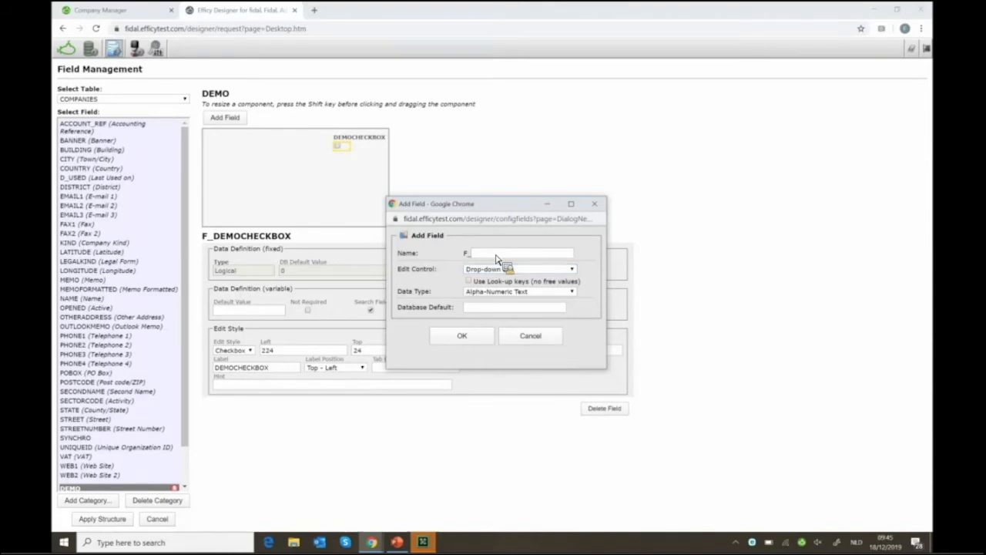
click(497, 255)
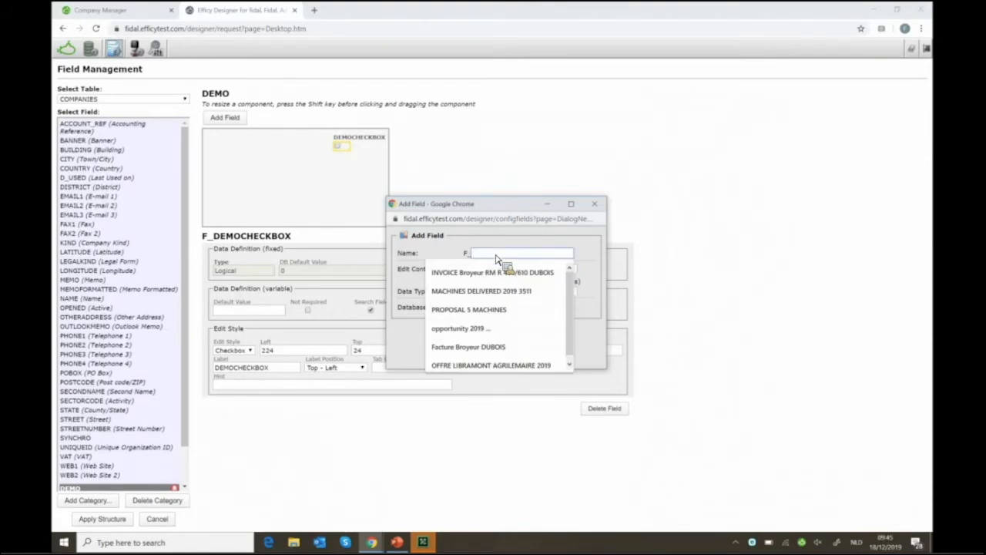
text(DROPDOWNDEMO)
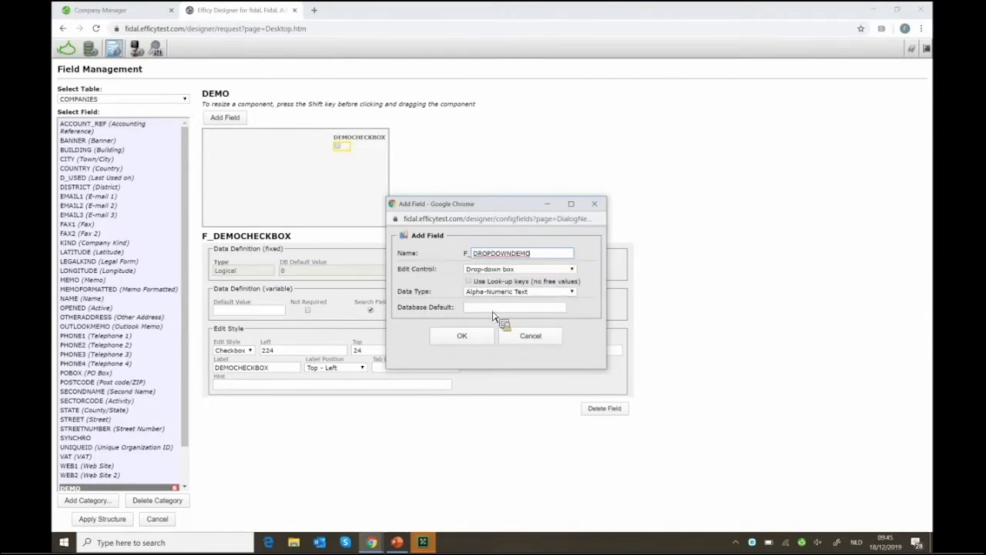
click(462, 336)
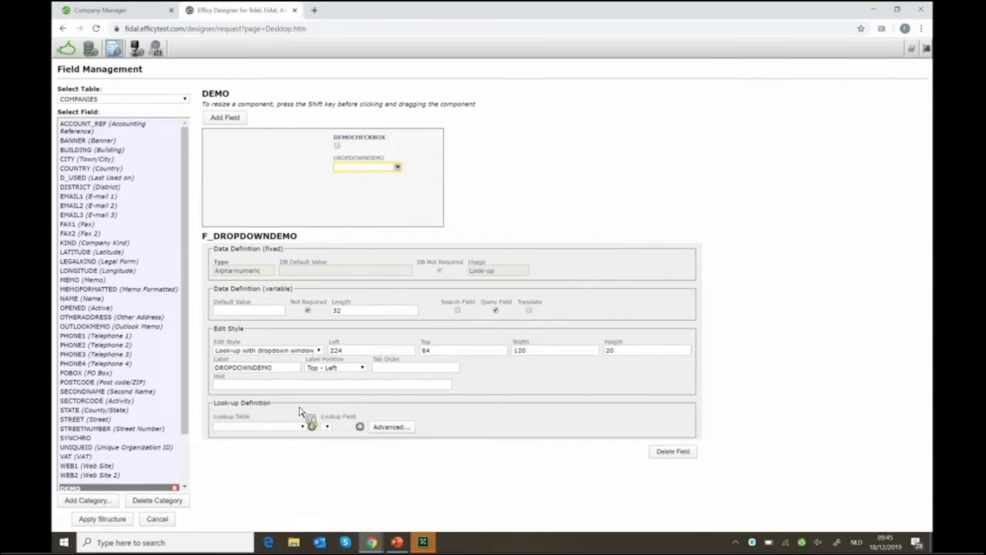
Start a new look-up table for F_DROPDOWNDEMO after browsing the existing tables list
click(254, 432)
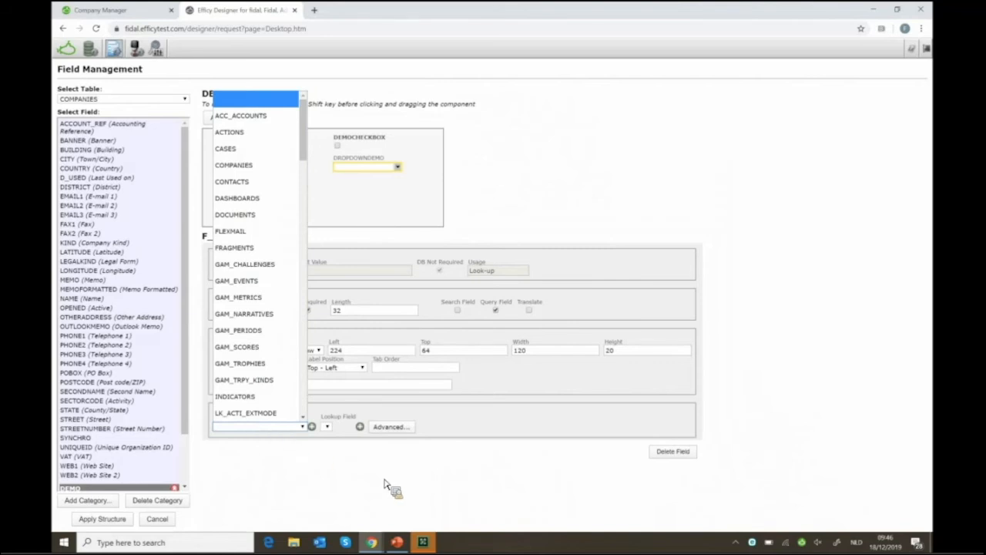
click(486, 437)
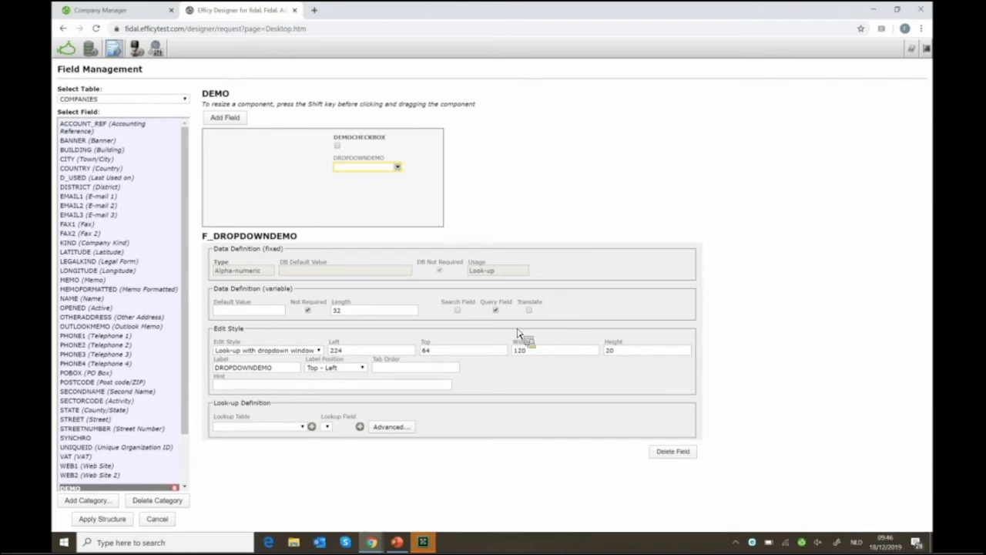
click(312, 428)
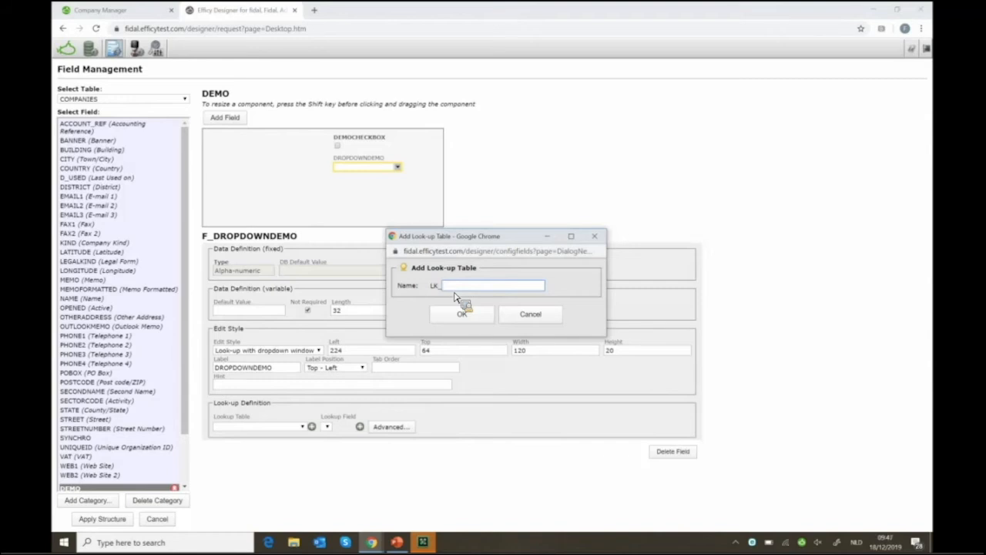
Name the new look-up table COMP_DROPDOWN (LK_COMP_DROPDOWN)
text(COMP_DROPDOWN)
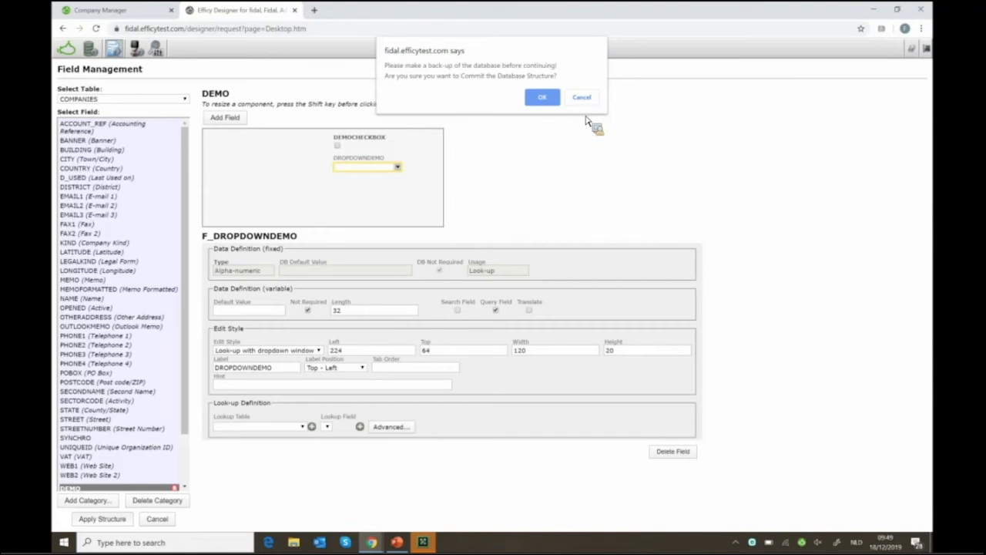
Commit the structure, review Efficy Headquarters in CRM, and return to the Designer Entities list
key(Return)
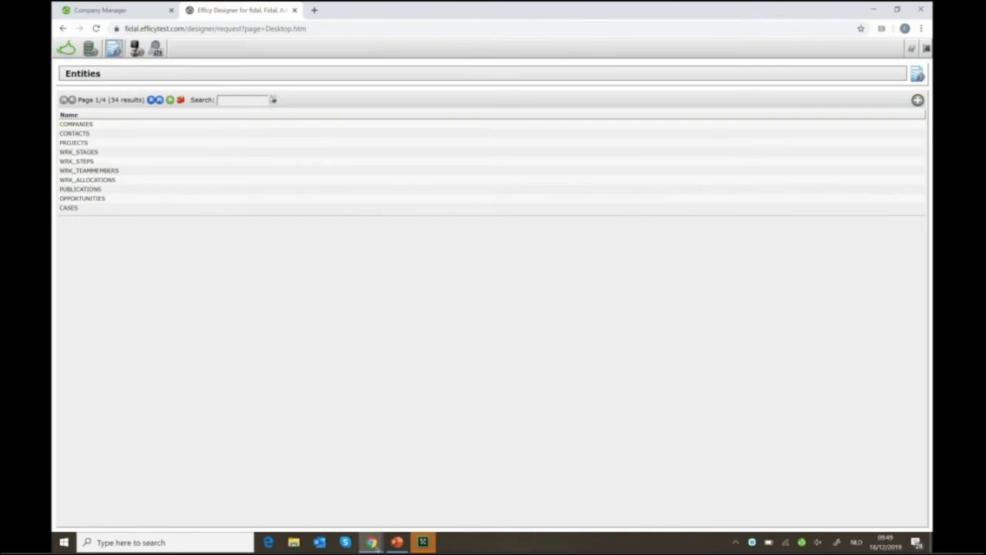
click(401, 502)
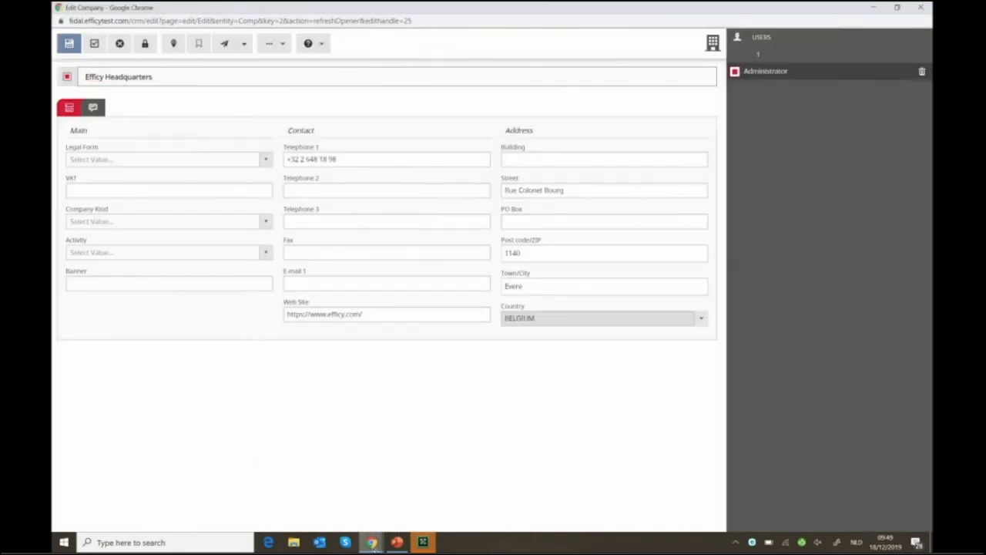
click(328, 508)
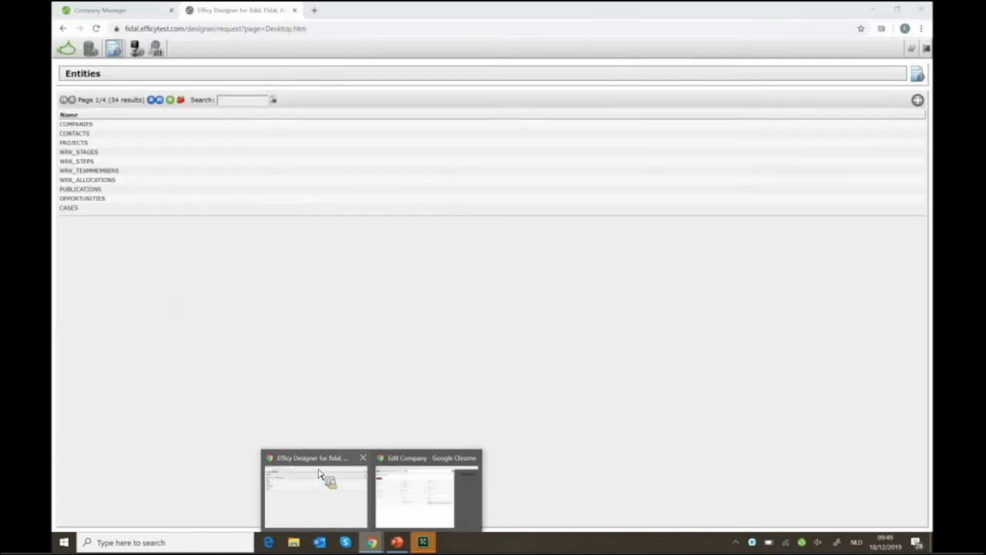
click(85, 11)
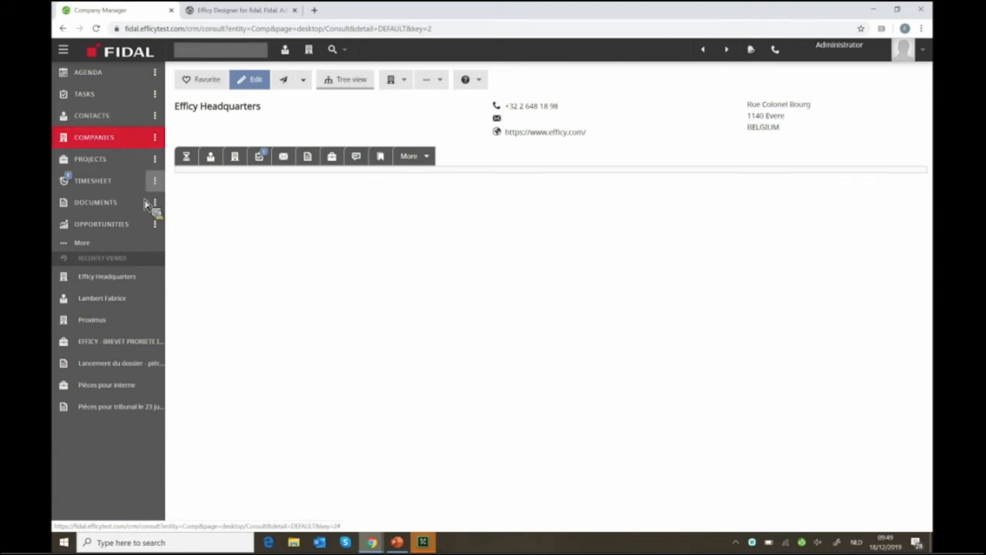
click(135, 245)
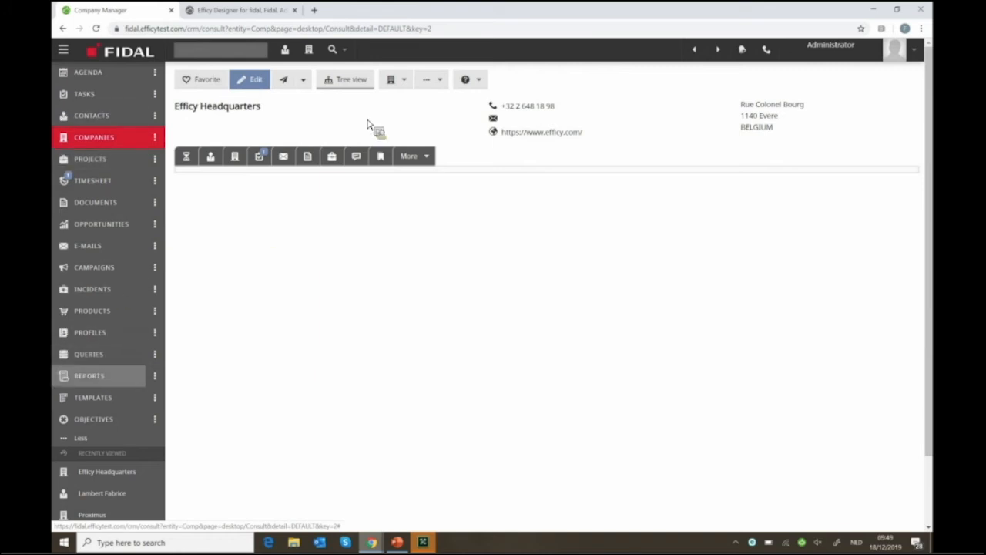
click(275, 12)
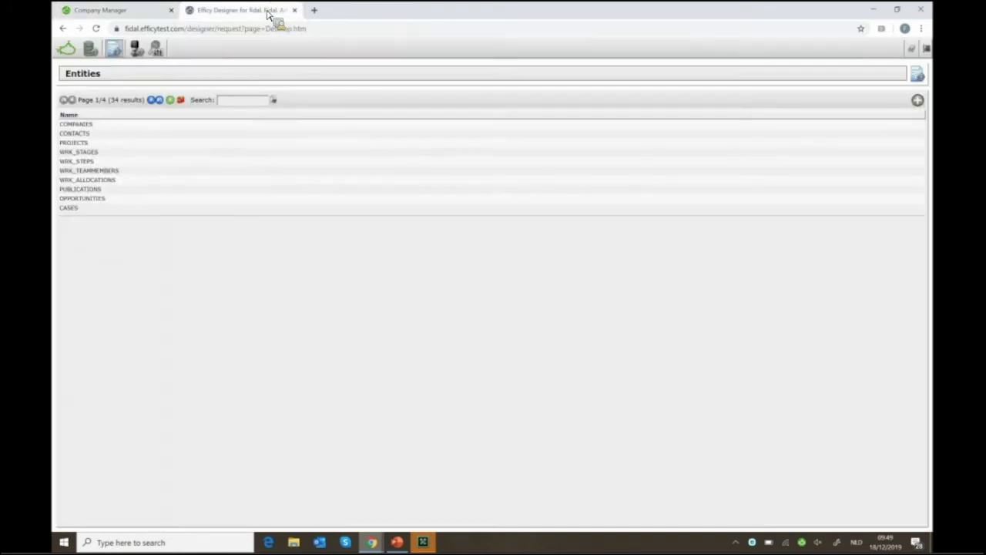
Start a new entity and place the cursor in its empty Single Name field
click(918, 101)
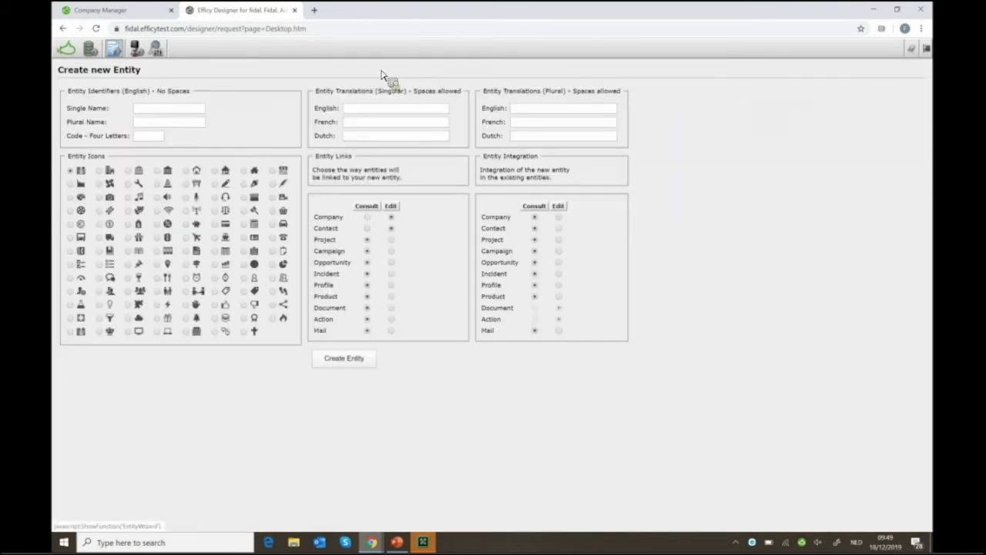
click(154, 112)
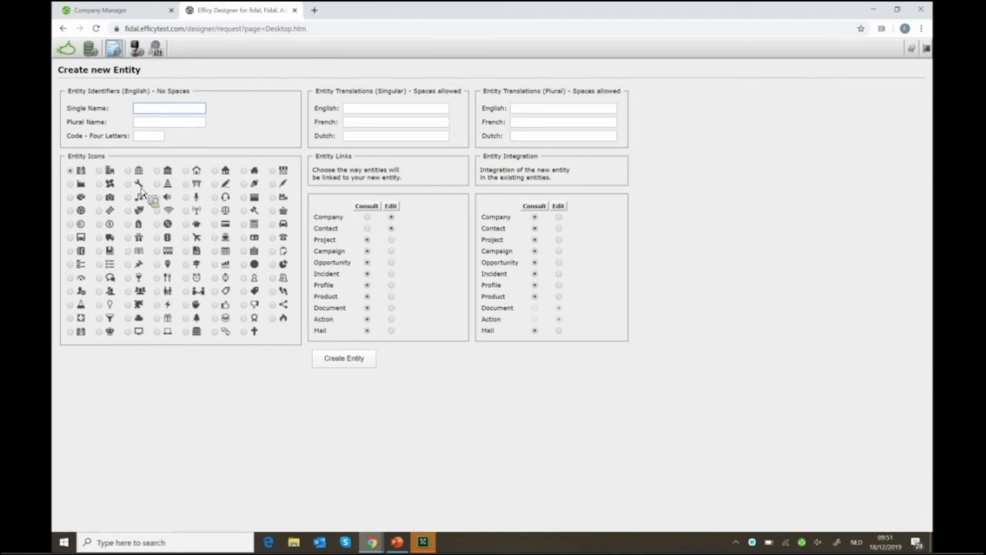
Go to Field Management to reach the list of forms
click(117, 49)
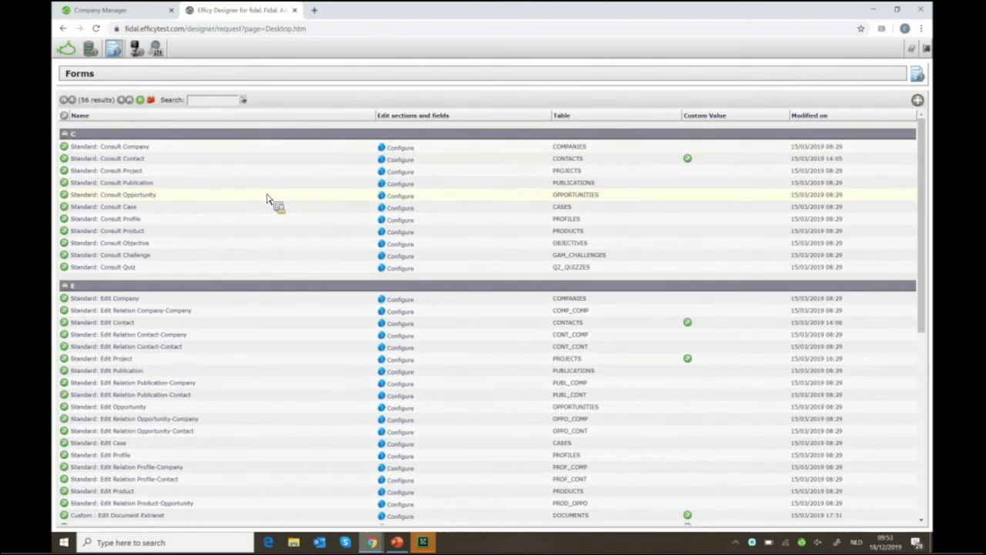
Review the Edit Company Address section, then minimize the window to reveal Efficy Headquarters
click(117, 11)
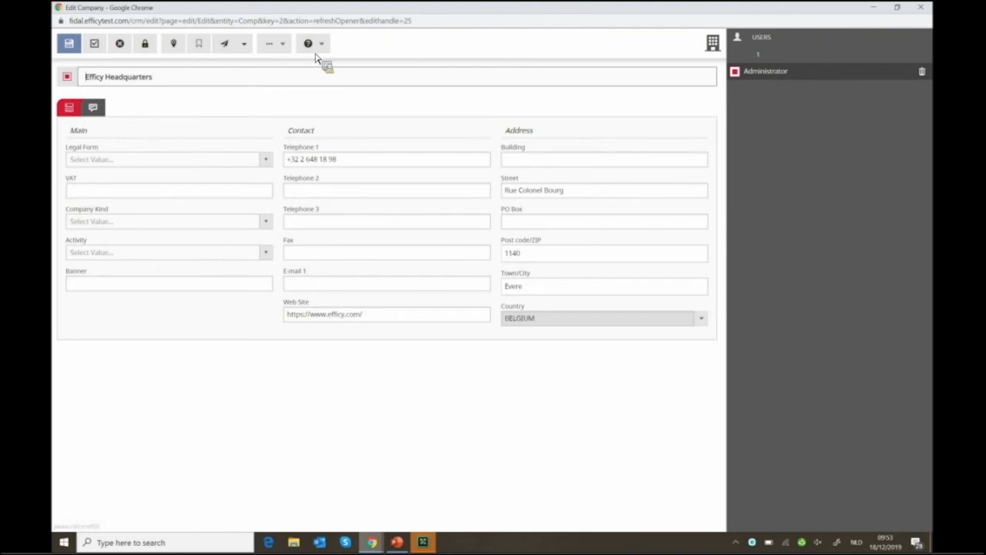
drag(401, 44, 511, 95)
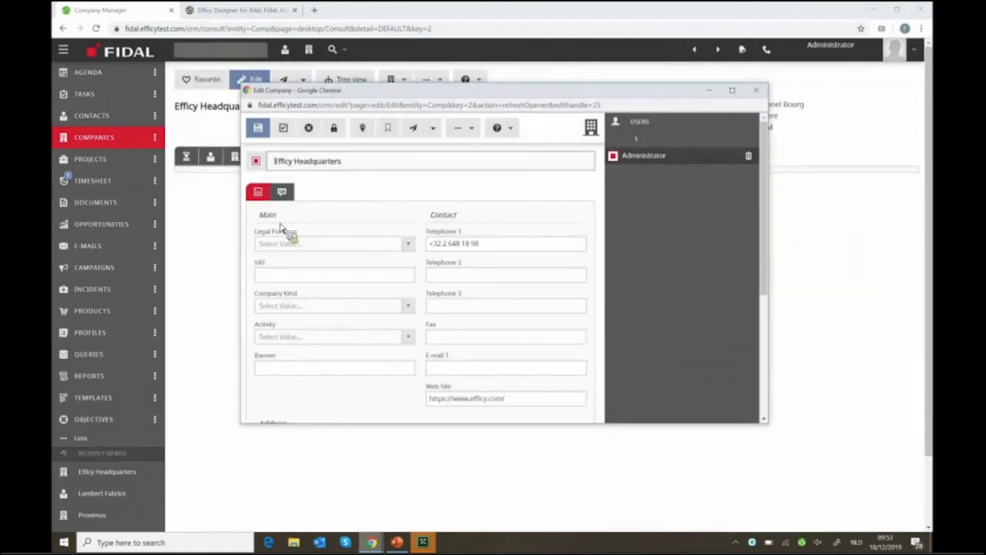
scroll(443, 341, down, 3)
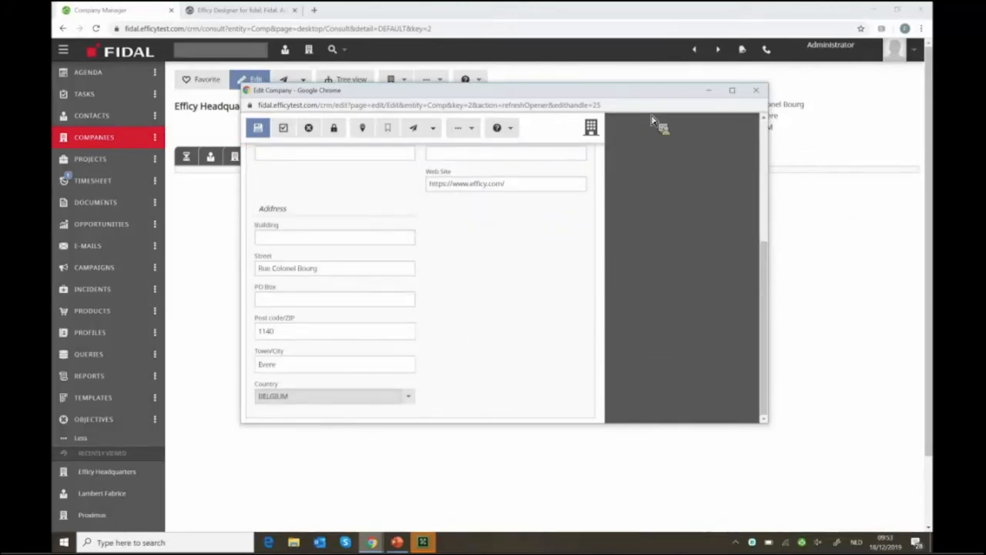
click(712, 93)
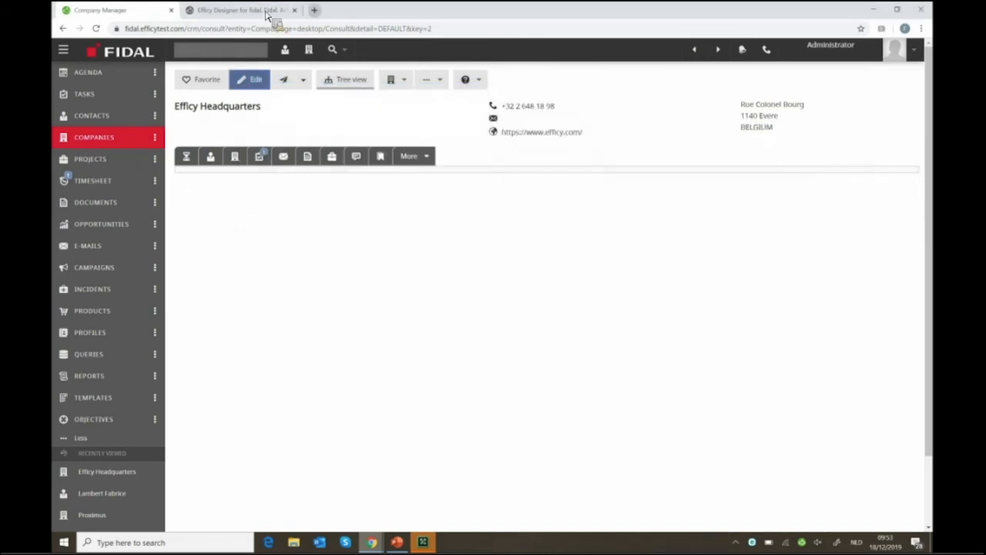
Filter the Designer's Forms list by 'compa' and configure the Standard: Edit Company form
click(266, 12)
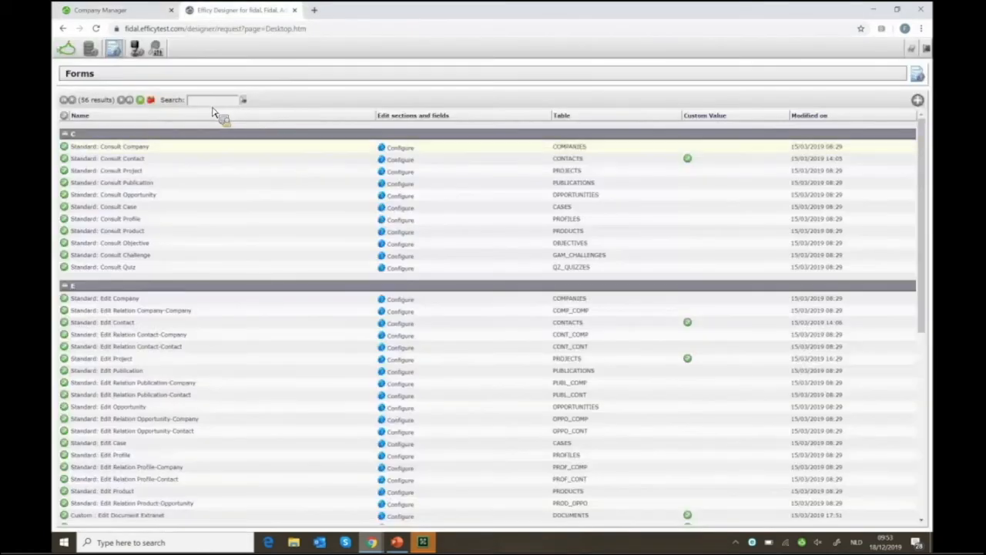
click(213, 101)
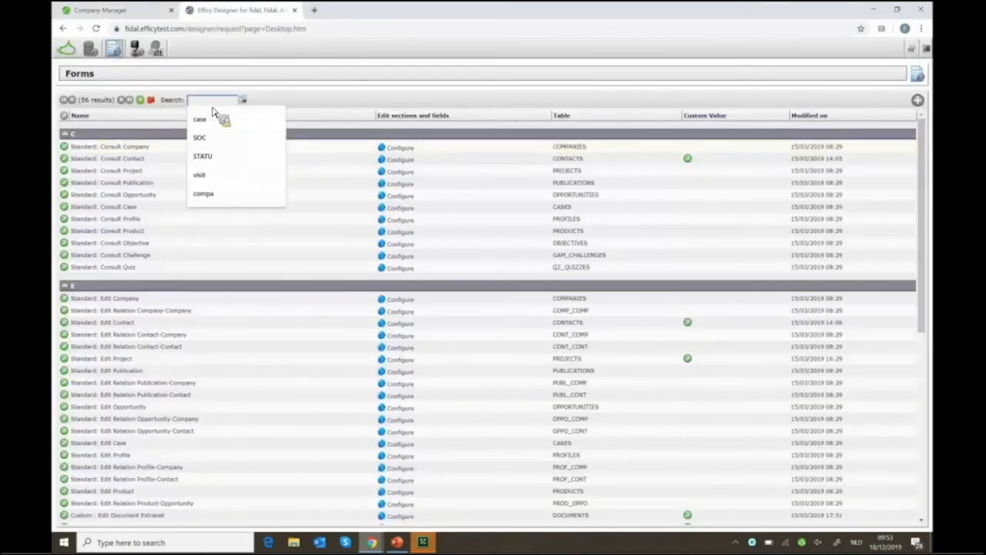
text(compa)
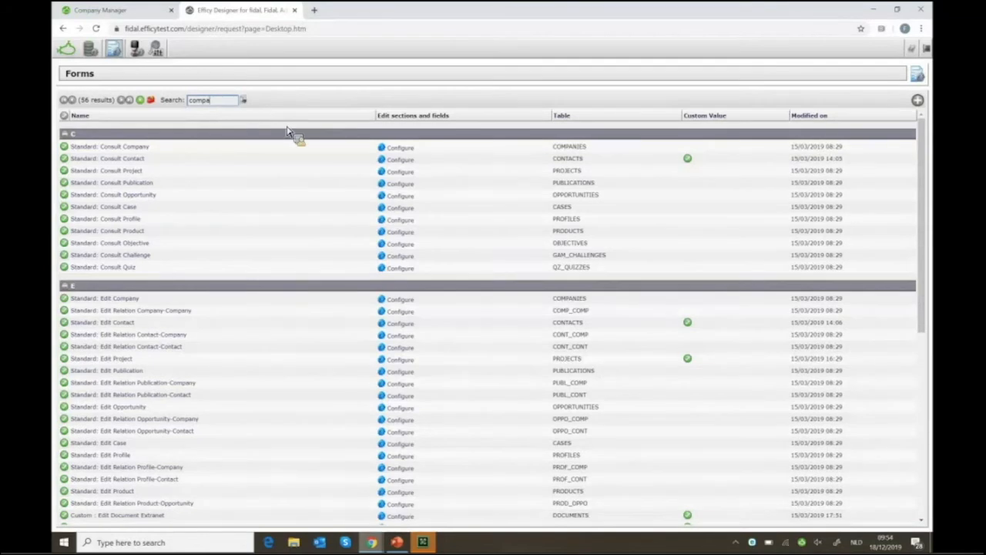
key(Return)
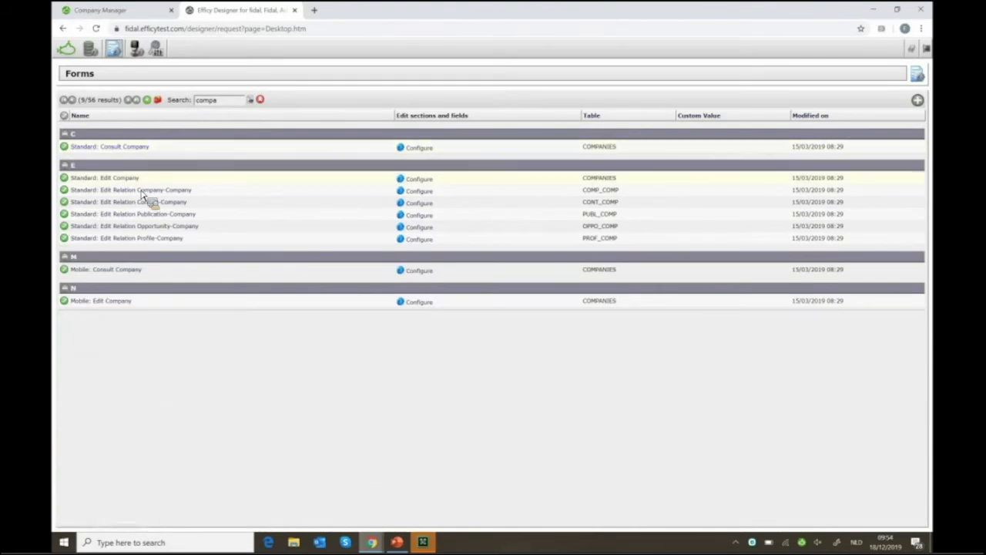
click(424, 182)
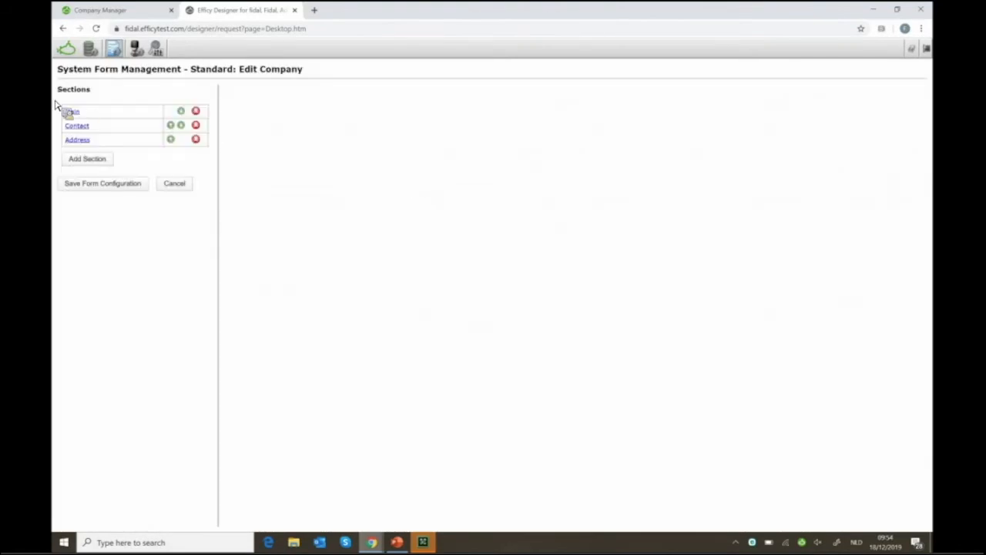
drag(54, 105, 309, 249)
Drag EMAIL1 (E-mail 1) into the Main section's field table and select its new row
click(82, 115)
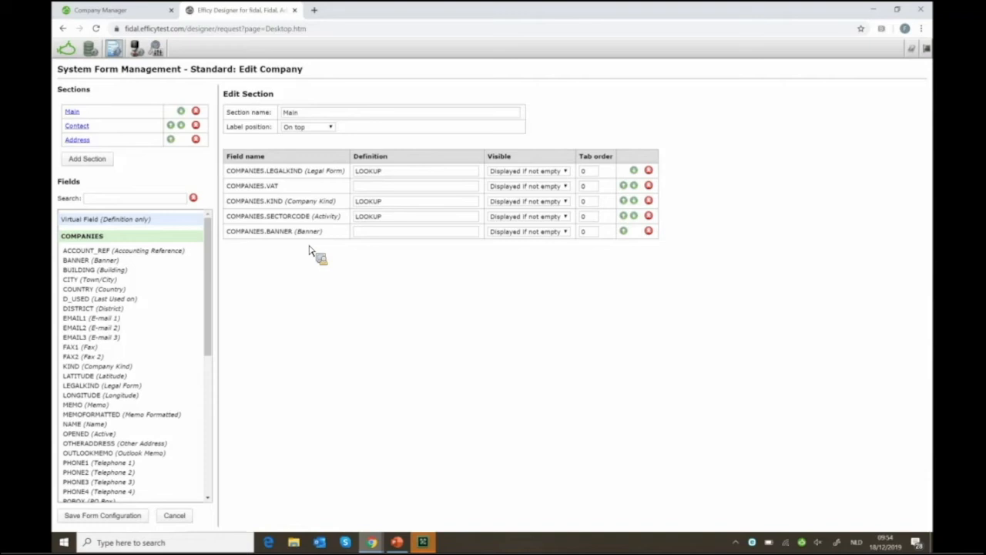
drag(309, 249, 319, 326)
scroll(114, 385, down, 3)
scroll(114, 387, down, 2)
scroll(114, 386, up, 4)
scroll(114, 386, down, 2)
scroll(114, 386, up, 4)
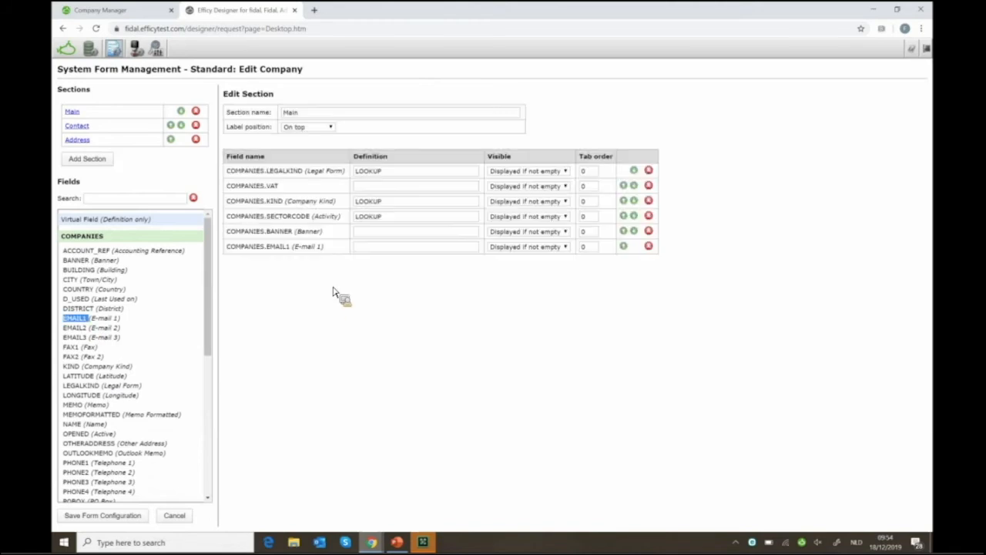
click(373, 250)
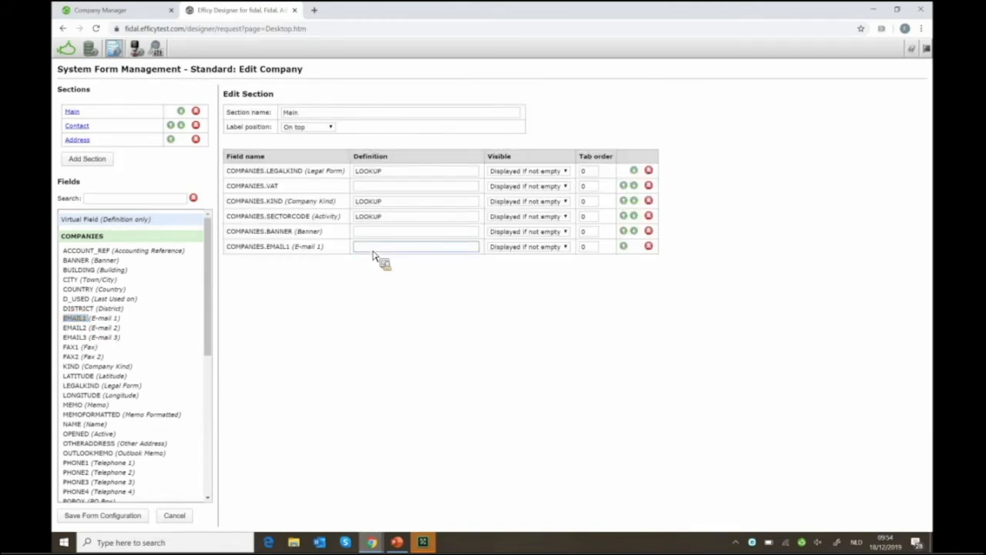
click(540, 248)
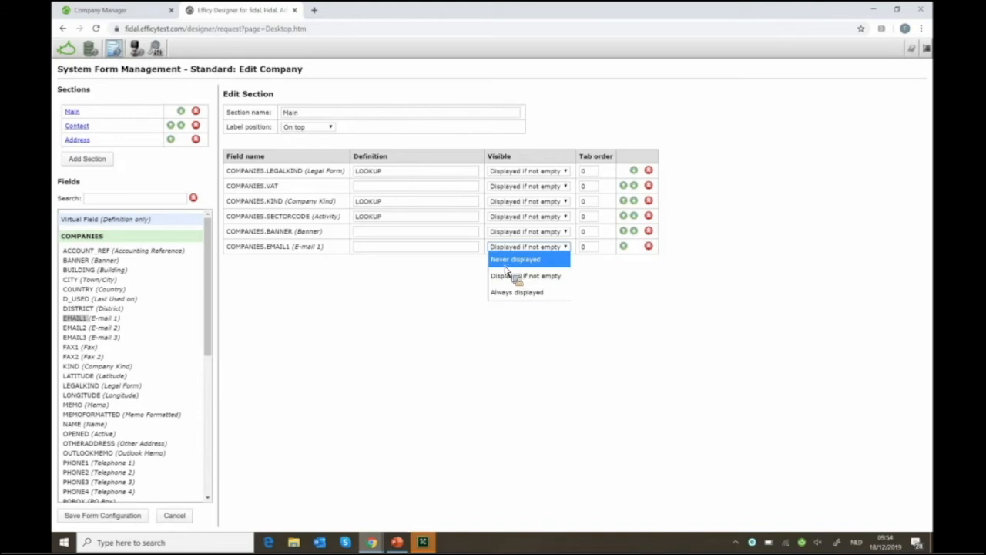
click(383, 261)
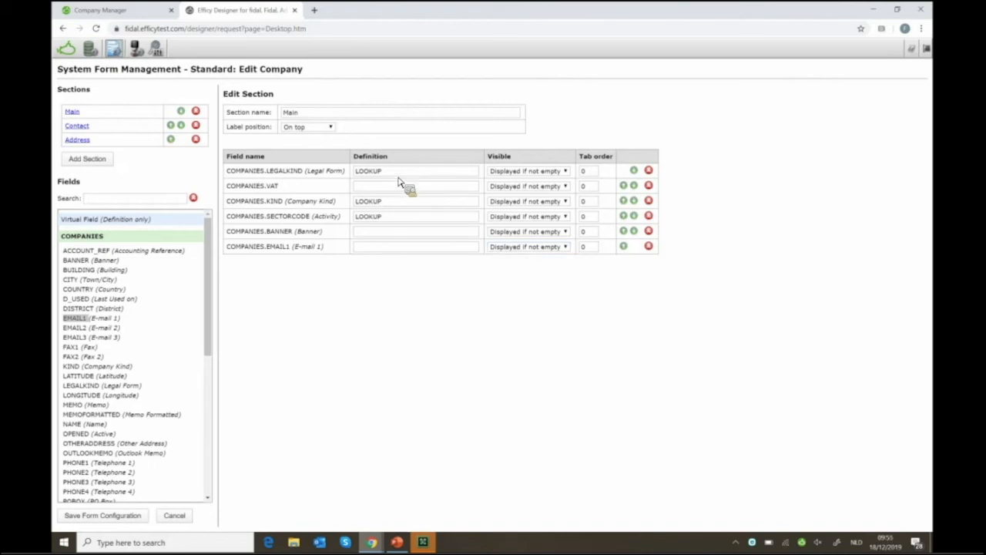
drag(404, 176, 406, 261)
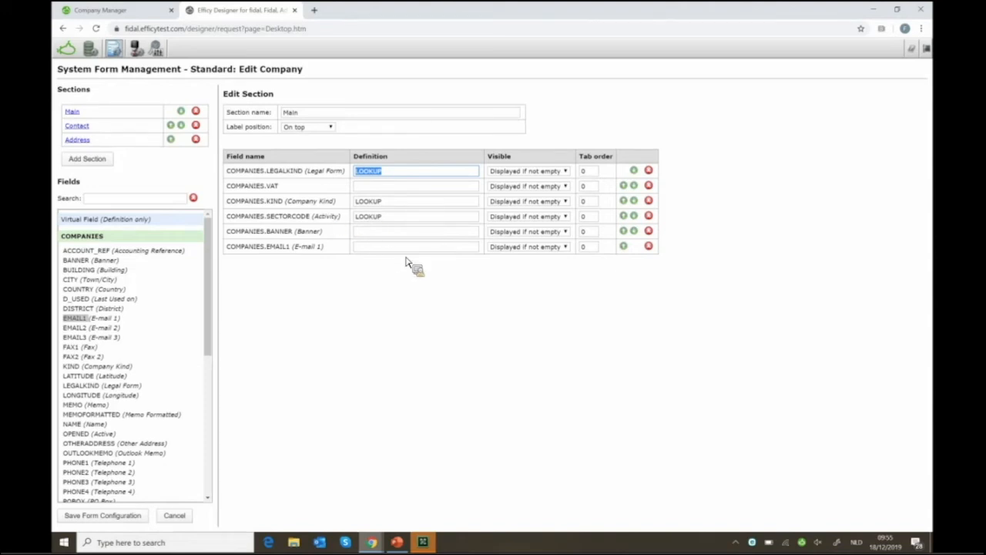
drag(406, 260, 573, 329)
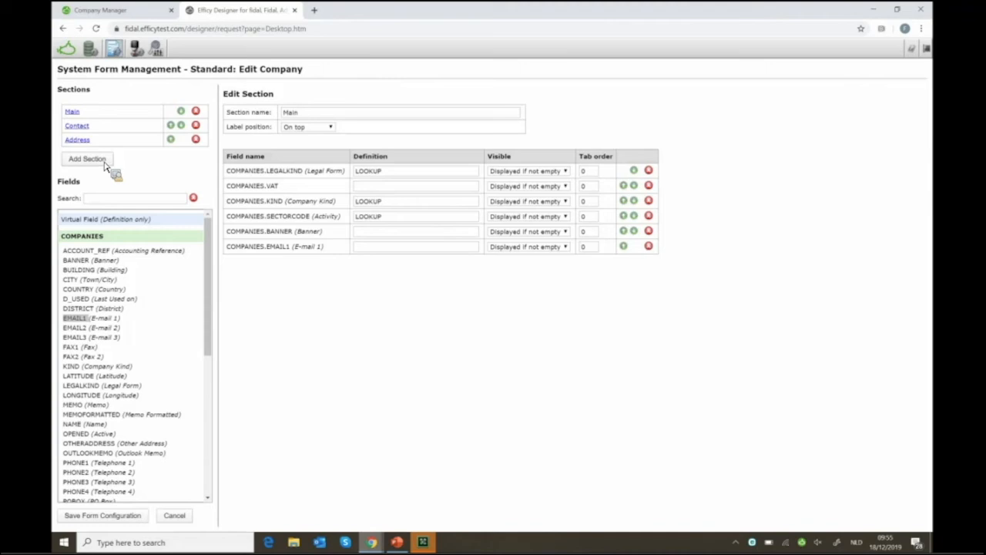
click(132, 13)
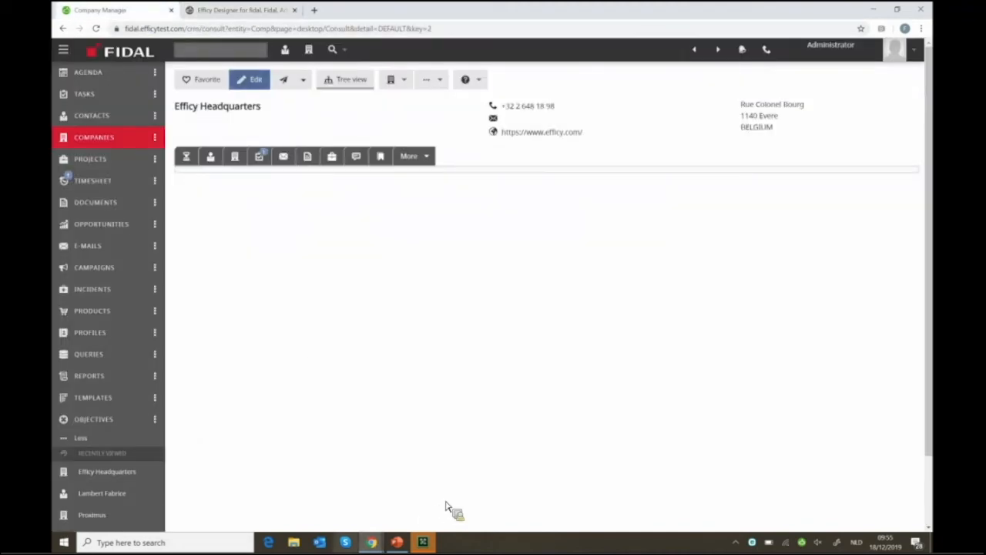
click(372, 543)
click(418, 500)
double_click(540, 94)
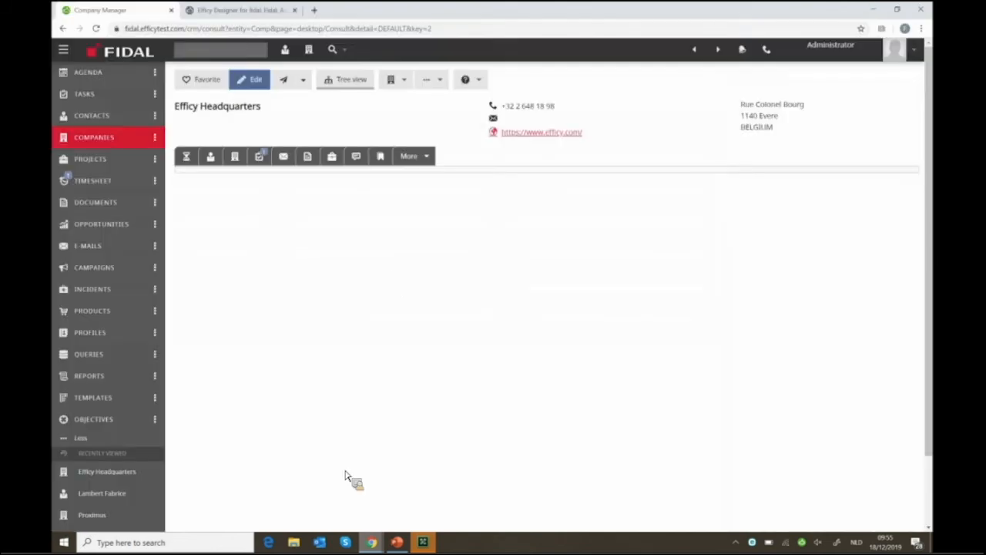
mouse_move(371, 542)
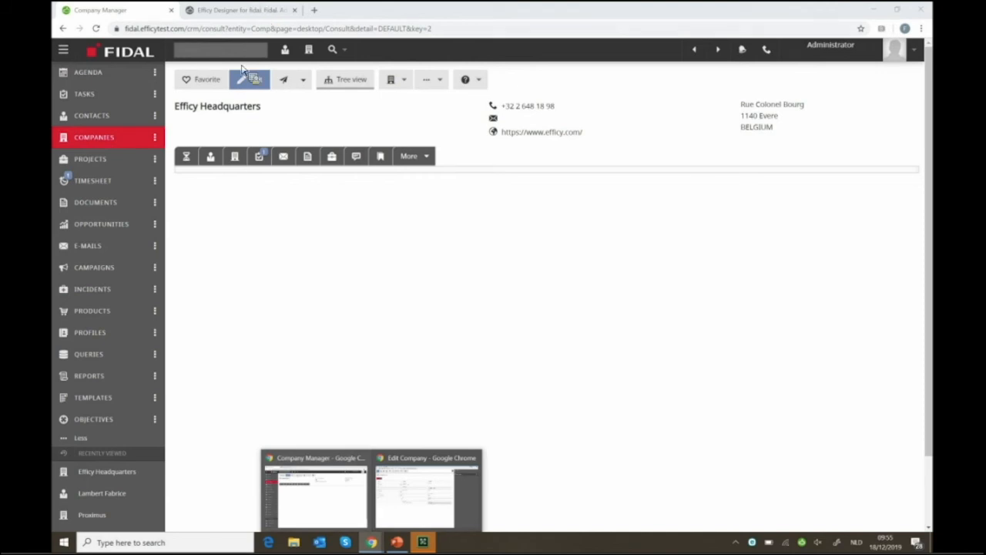
click(238, 10)
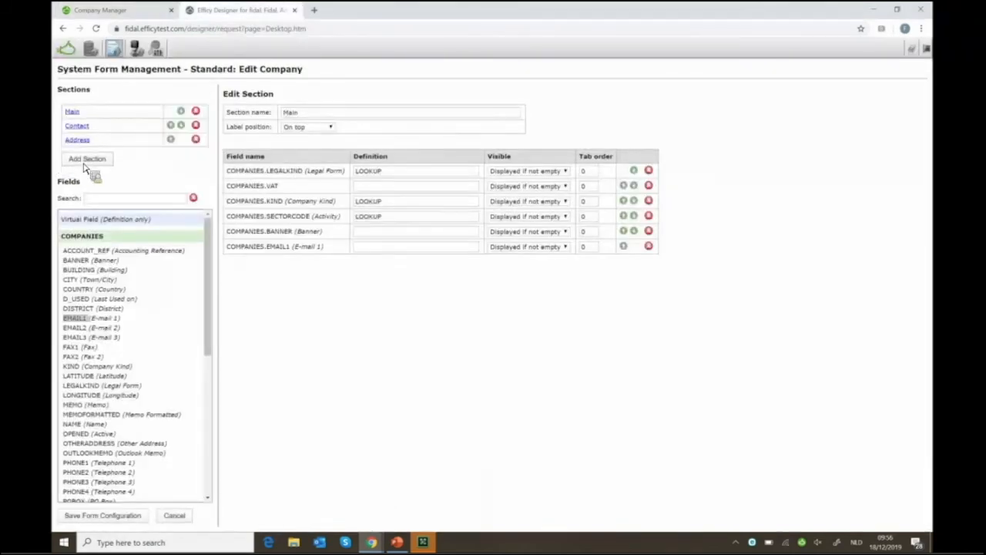
Cancel the new-section prompt and return to the Field Management page
click(87, 162)
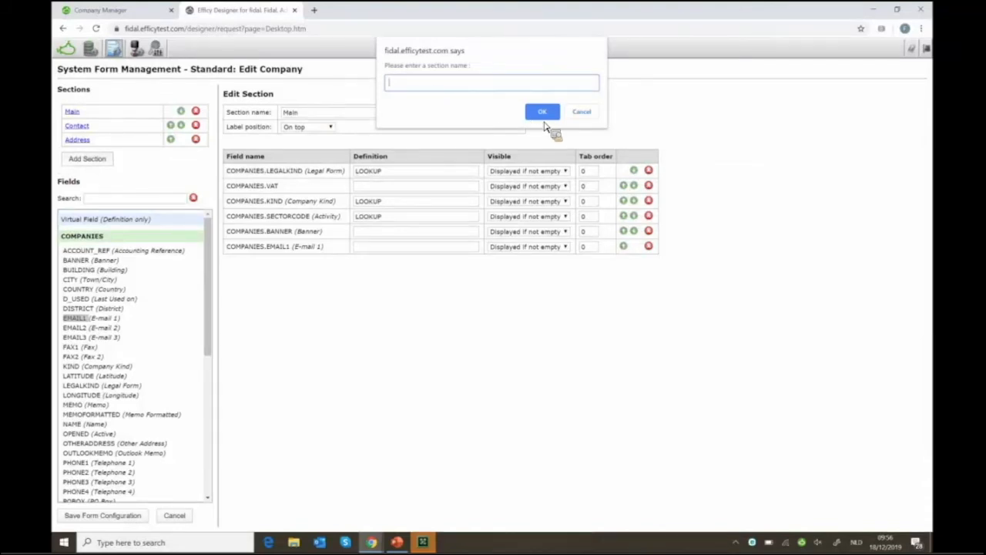
click(583, 115)
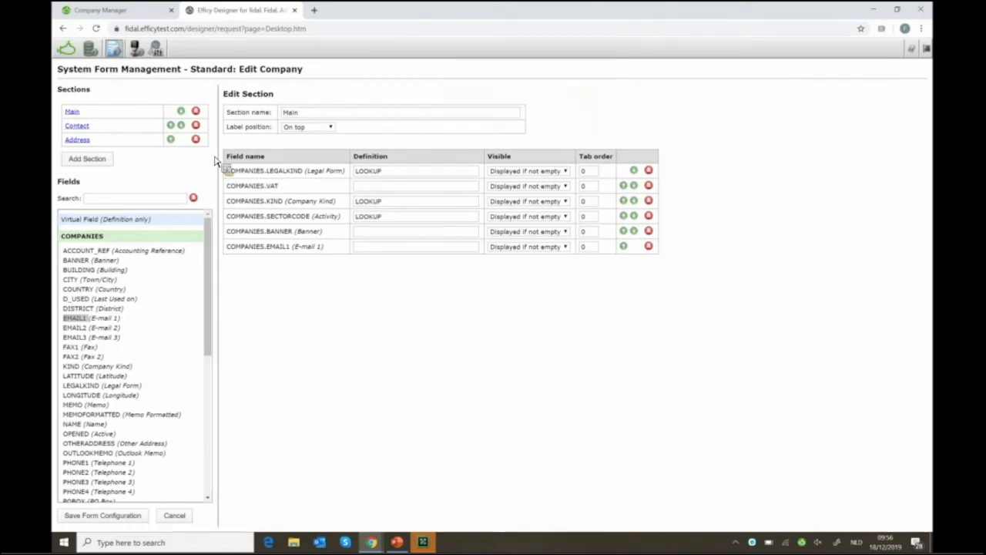
click(119, 54)
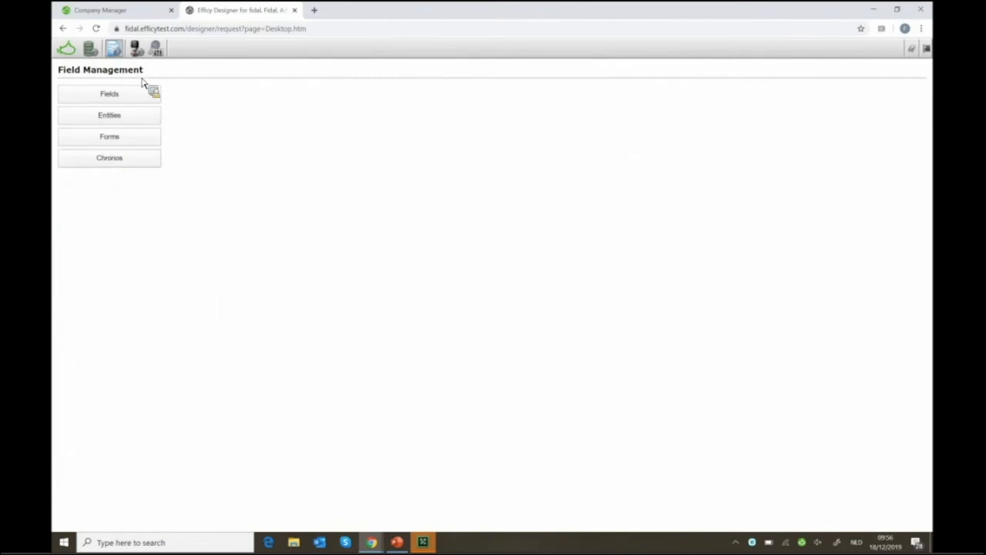
Check the Efficy Headquarters Chronos timeline in the CRM, then return to the Designer tab
click(119, 12)
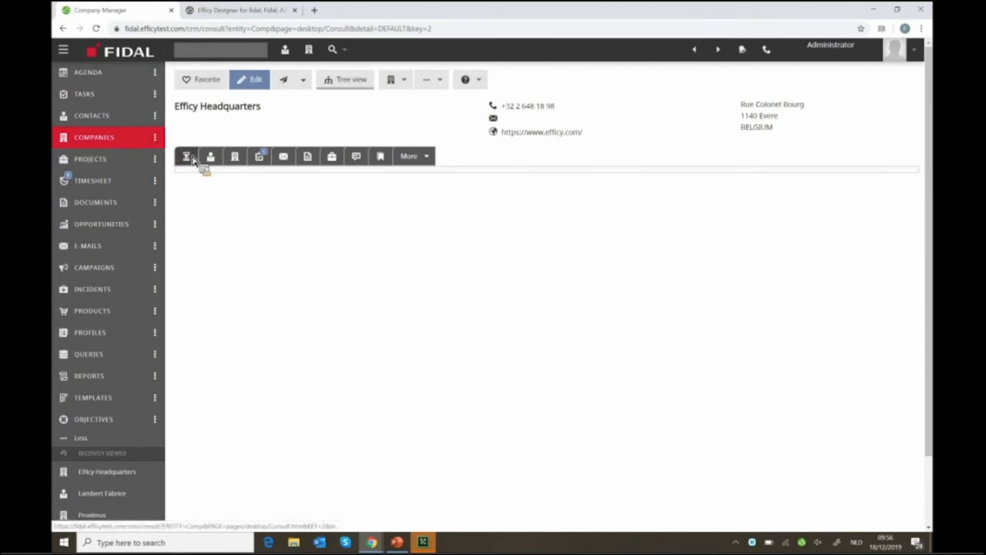
click(193, 159)
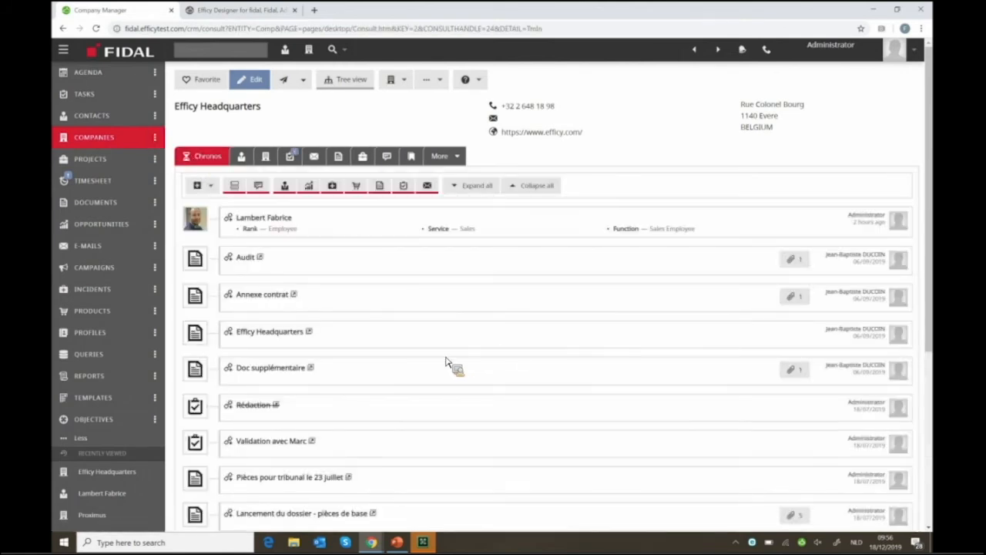
scroll(447, 362, down, 2)
scroll(447, 362, up, 2)
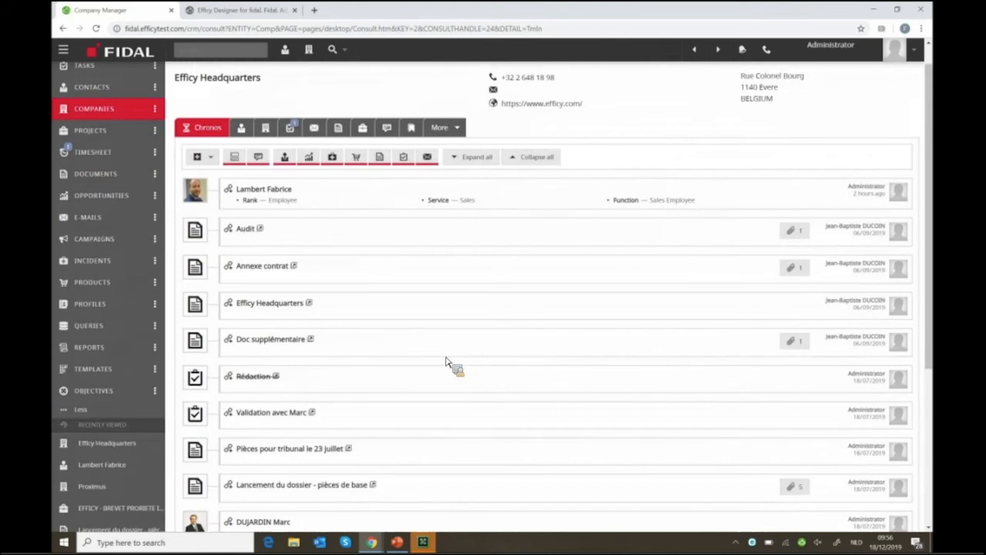
scroll(447, 362, up, 1)
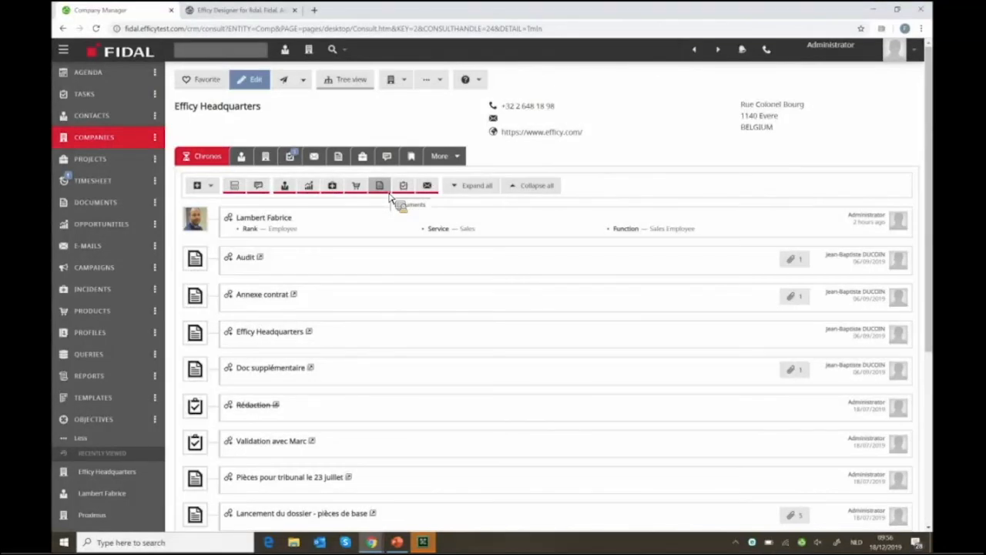
click(243, 10)
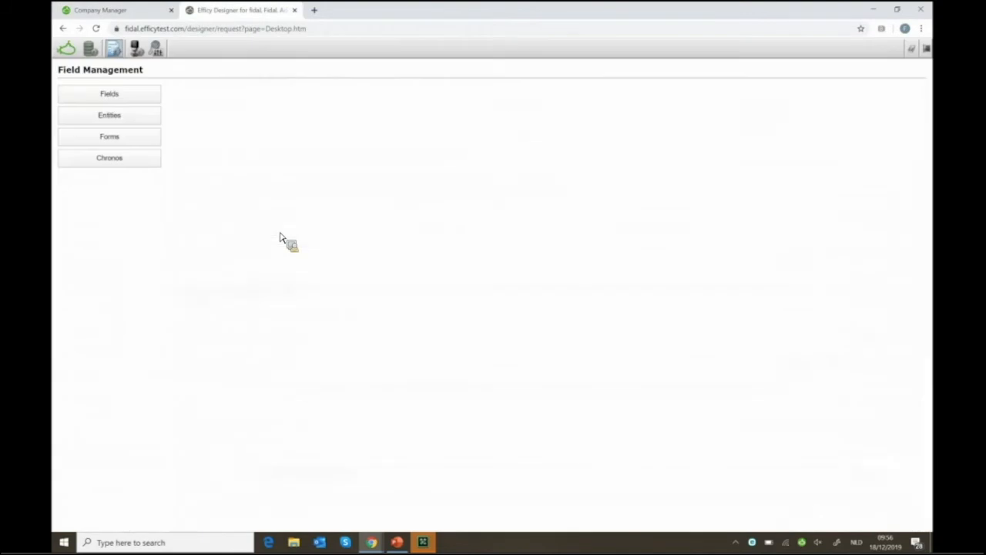
Add a chronos configuration for the Campaign entity and look through its fields
click(126, 153)
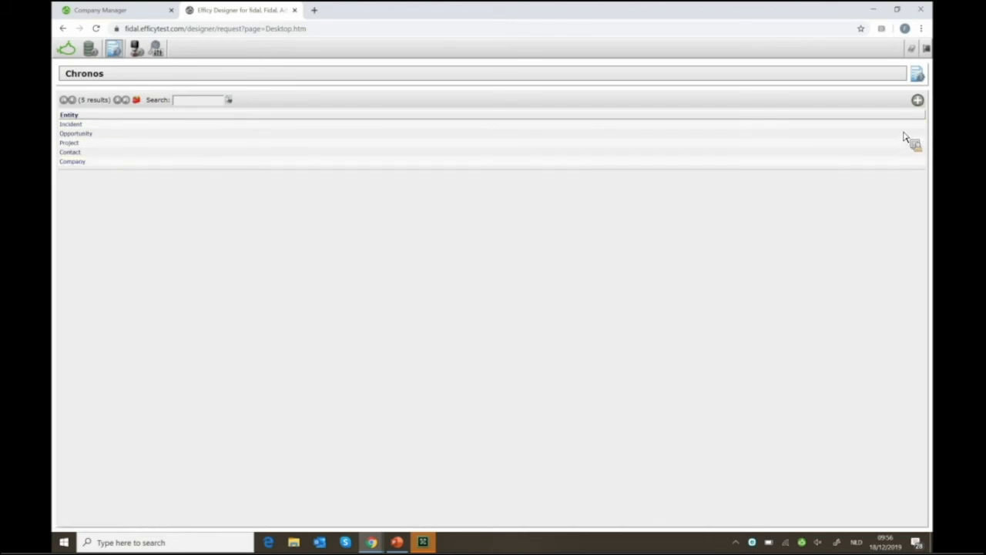
click(918, 100)
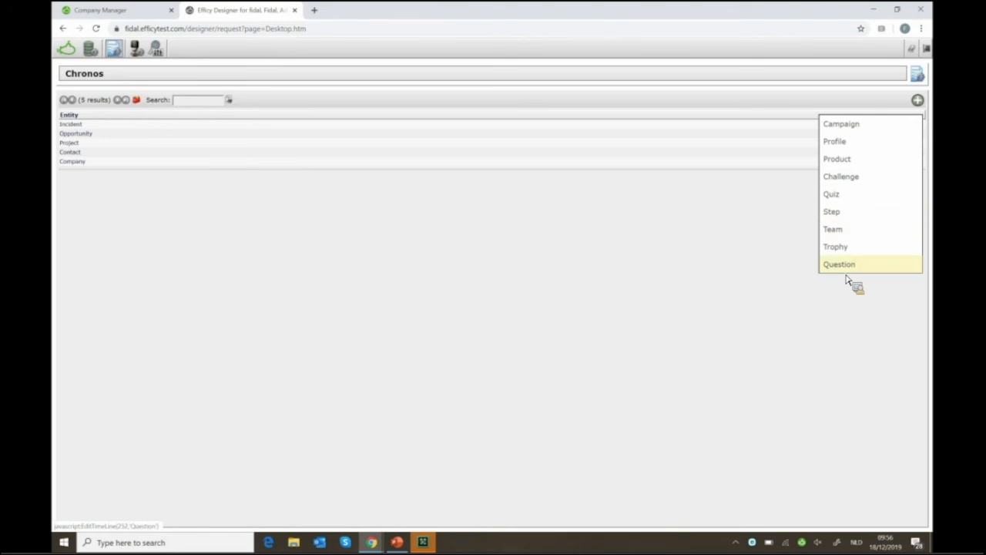
click(853, 132)
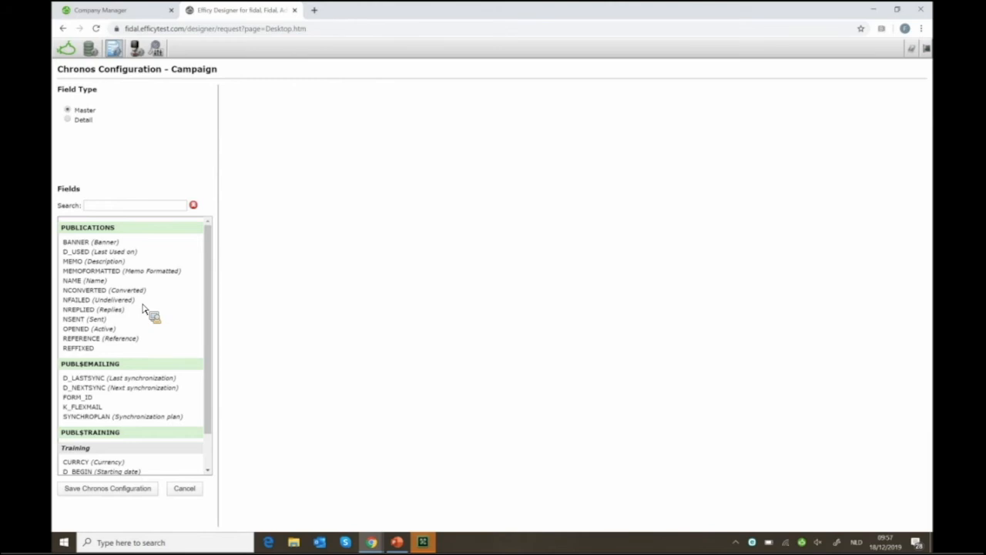
scroll(144, 309, down, 1)
scroll(143, 309, up, 1)
scroll(125, 367, down, 1)
scroll(126, 370, up, 1)
Move from Field Management to User Management and list the 5 existing users
click(135, 49)
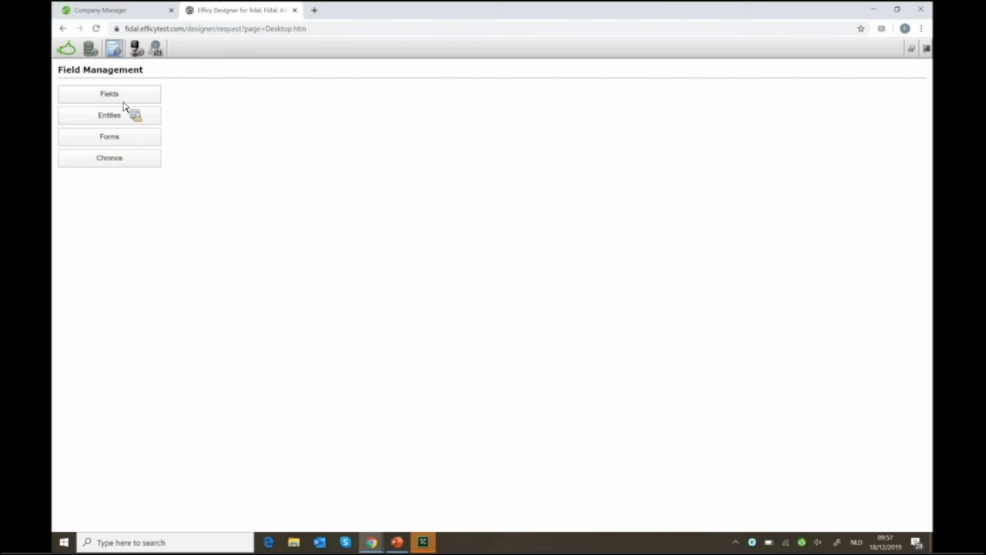
click(136, 49)
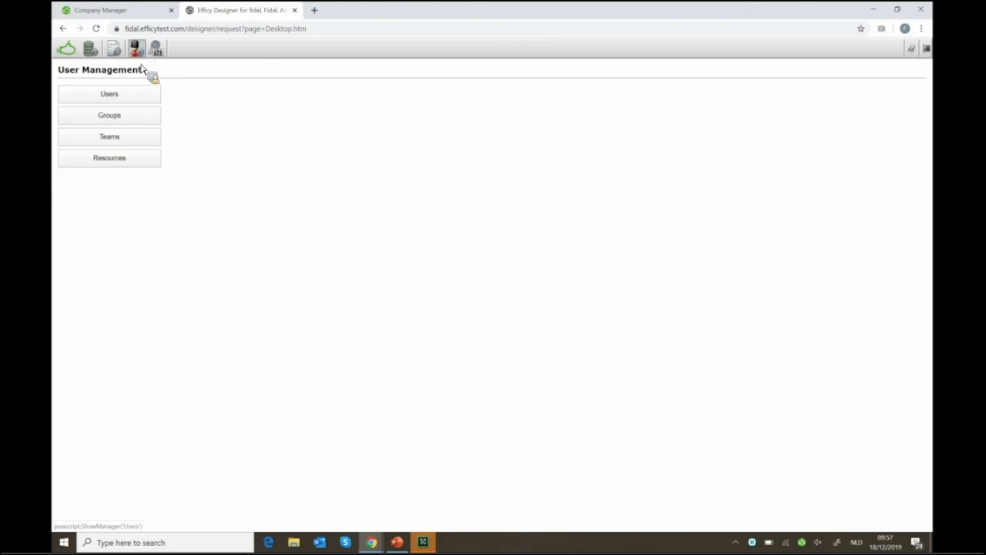
click(118, 98)
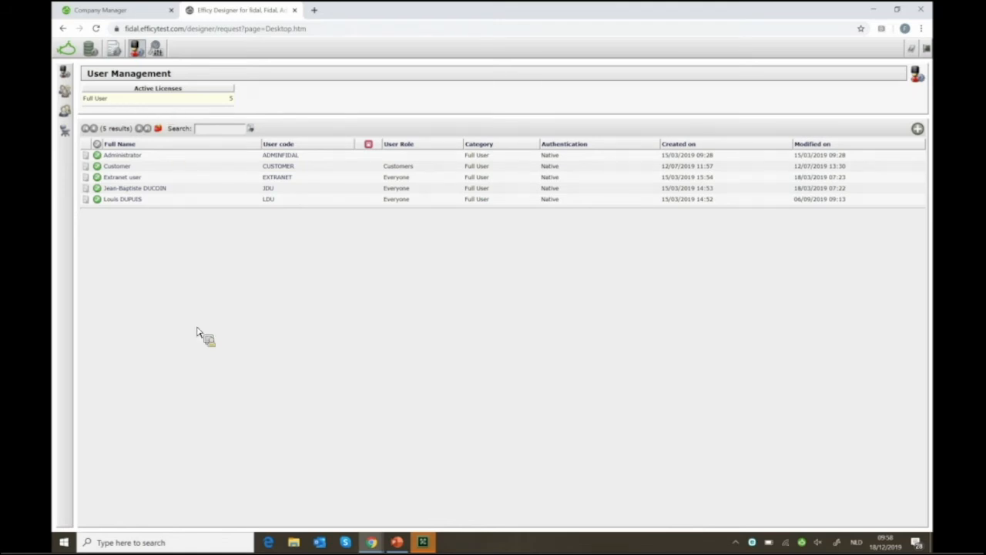
click(153, 168)
Add a new user in a maximized window, entering the user code and the user's full name
click(918, 130)
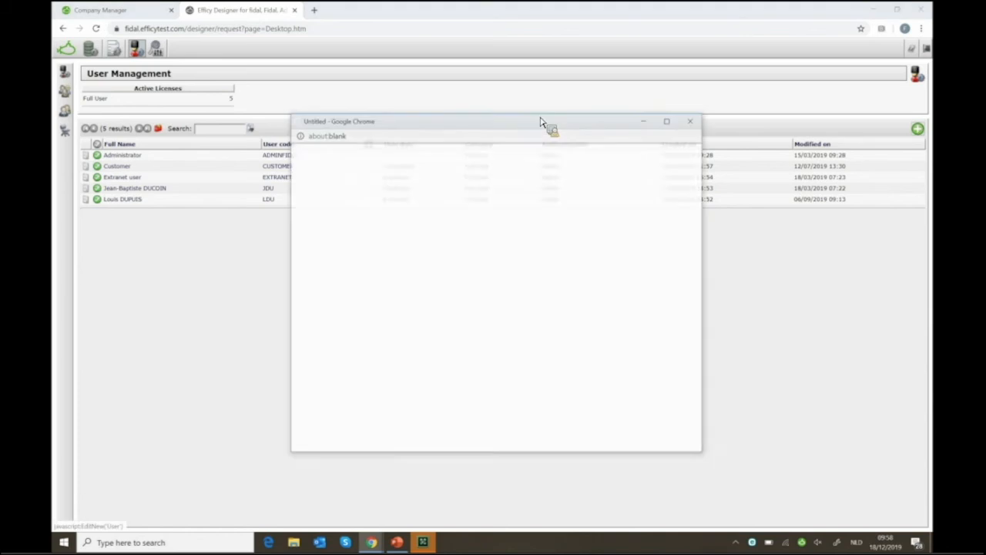
double_click(555, 123)
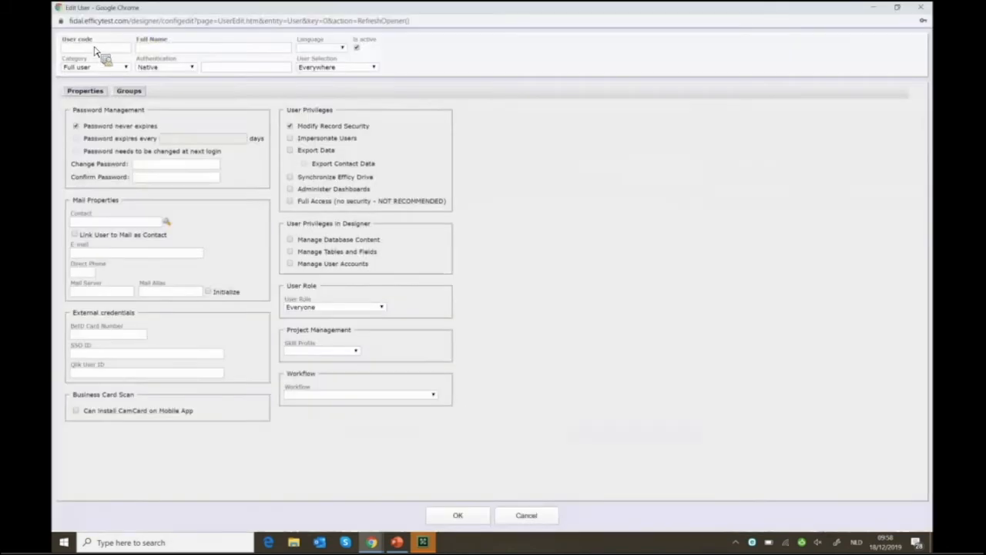
click(93, 49)
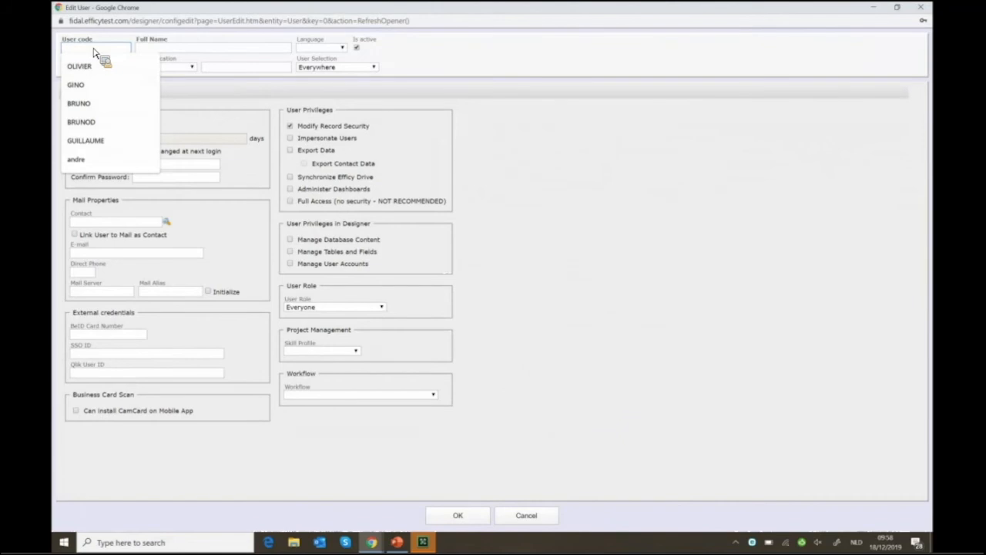
key(Tab)
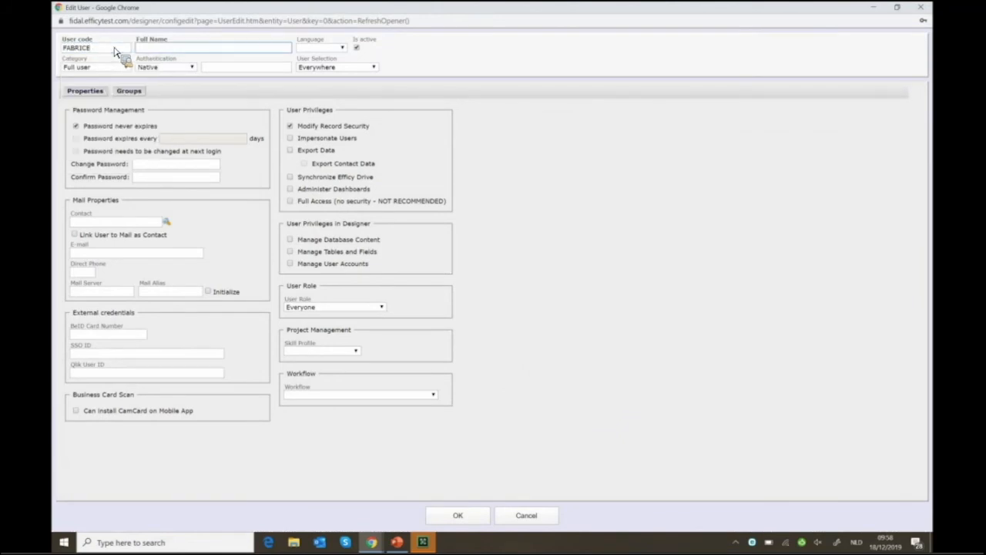
Keep Full user as the category and check the authentication options
click(111, 70)
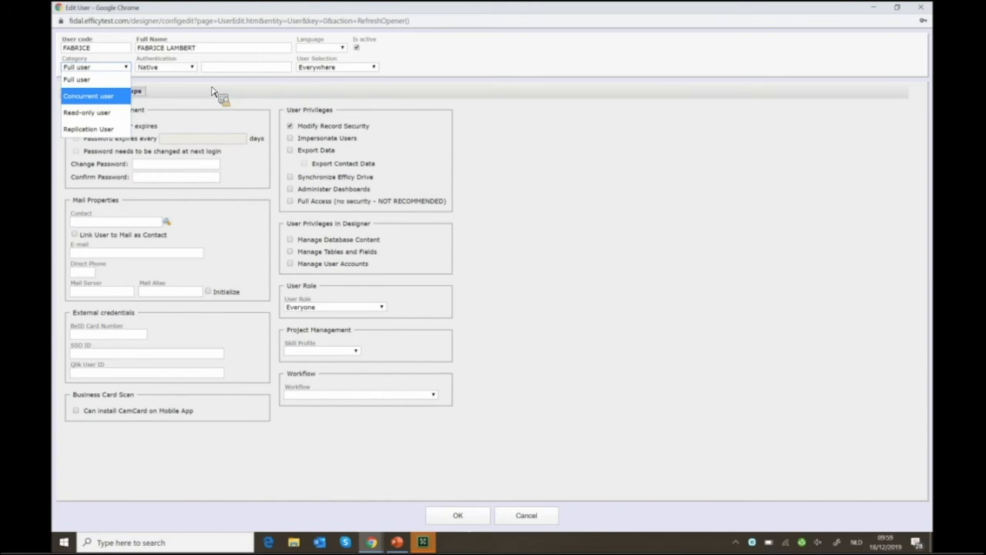
click(163, 69)
click(163, 70)
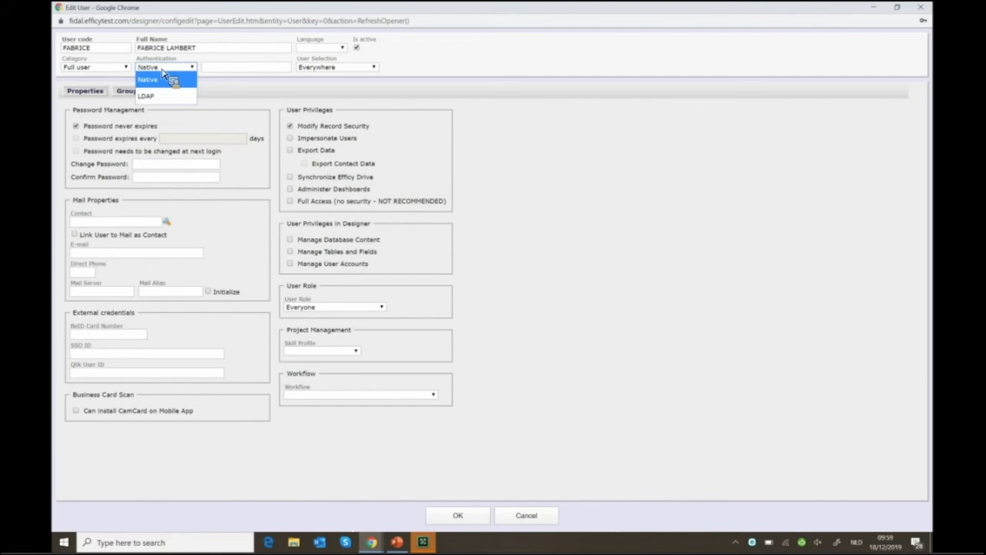
click(231, 70)
click(145, 70)
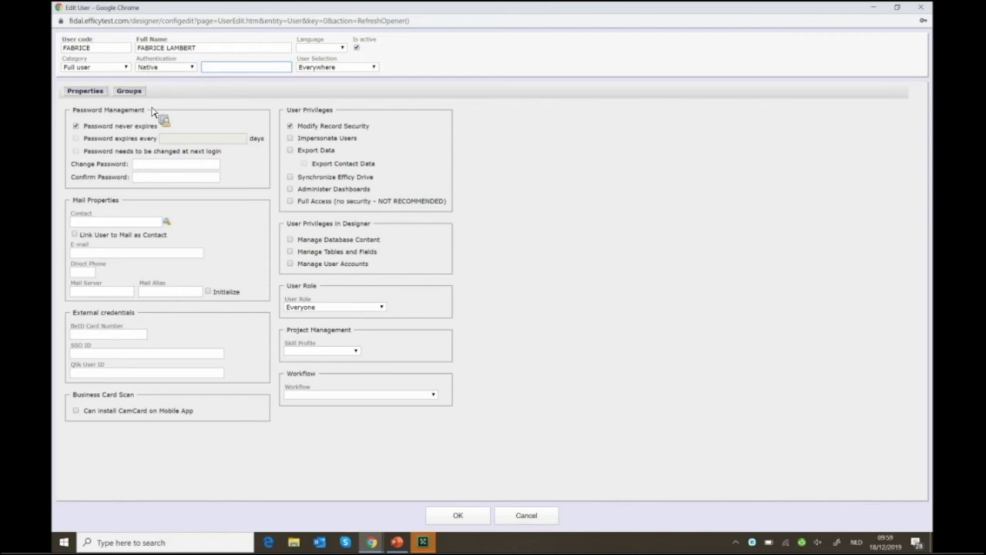
click(152, 100)
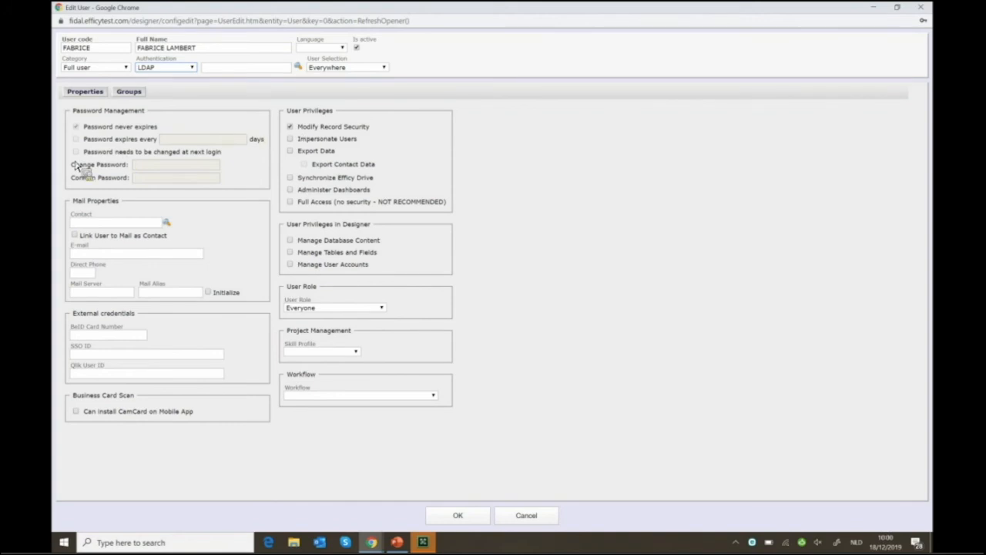
click(160, 68)
click(151, 80)
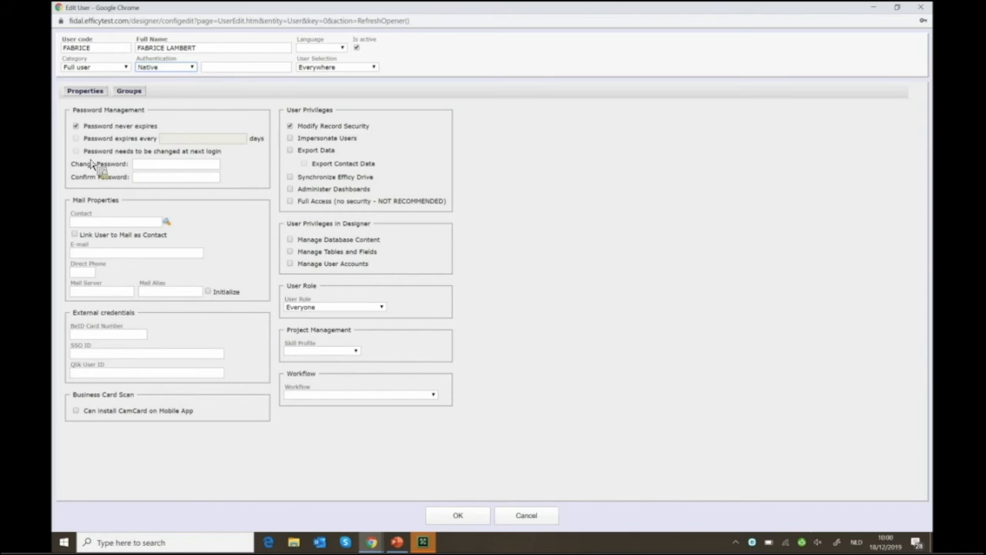
Enter the new user's password and repeat it in Confirm Password
click(153, 171)
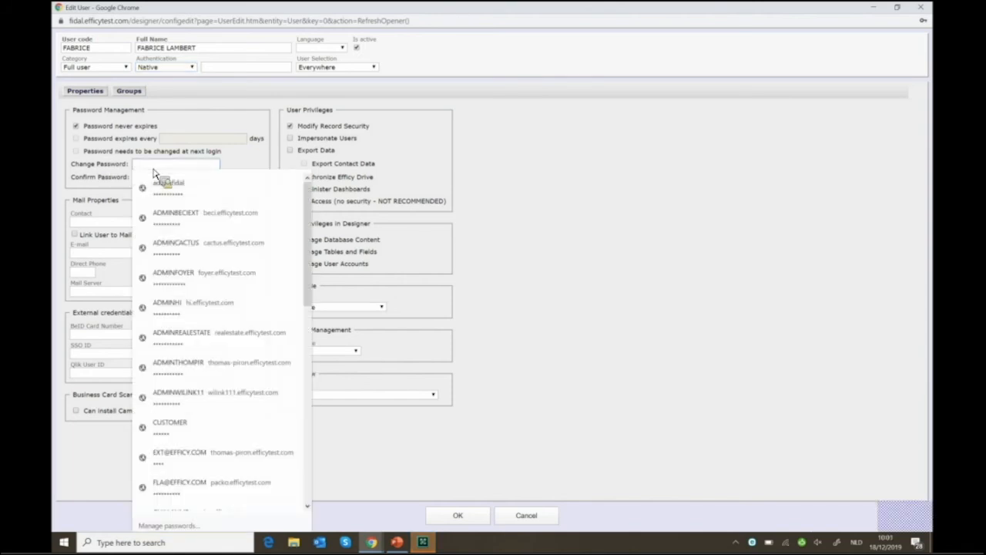
text(••••••)
key(Tab)
text(••••••)
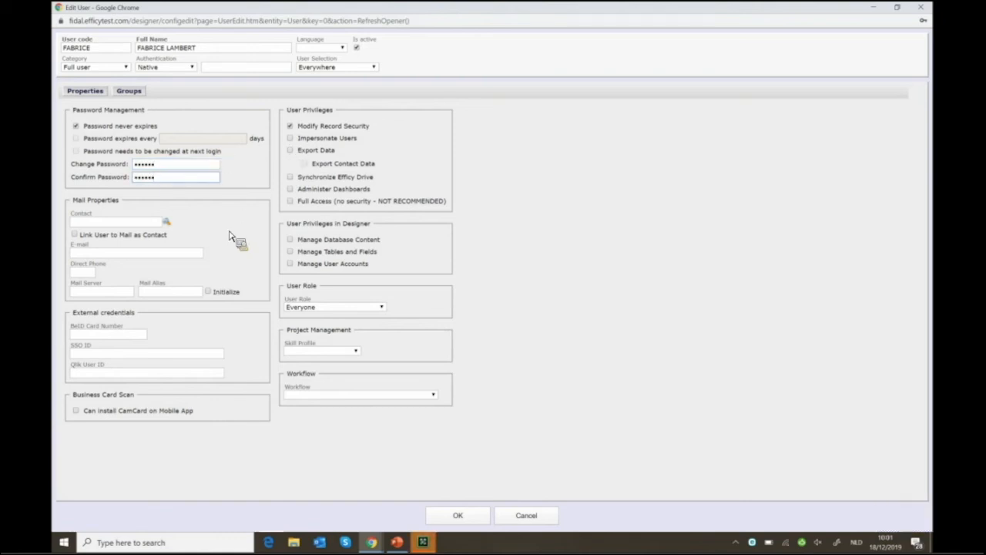
click(174, 231)
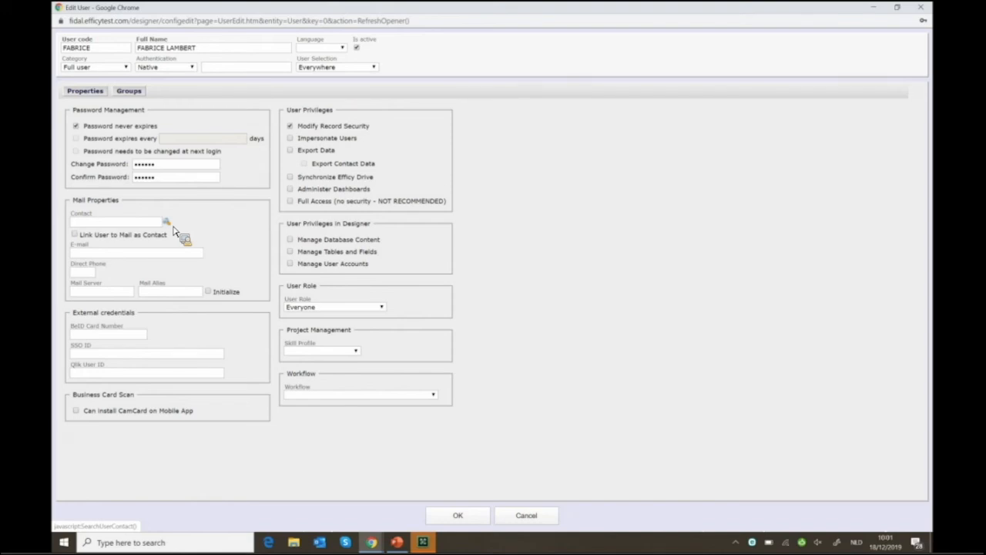
Search contacts by the user's surname and link the matching Efficy Headquarters contact
click(173, 229)
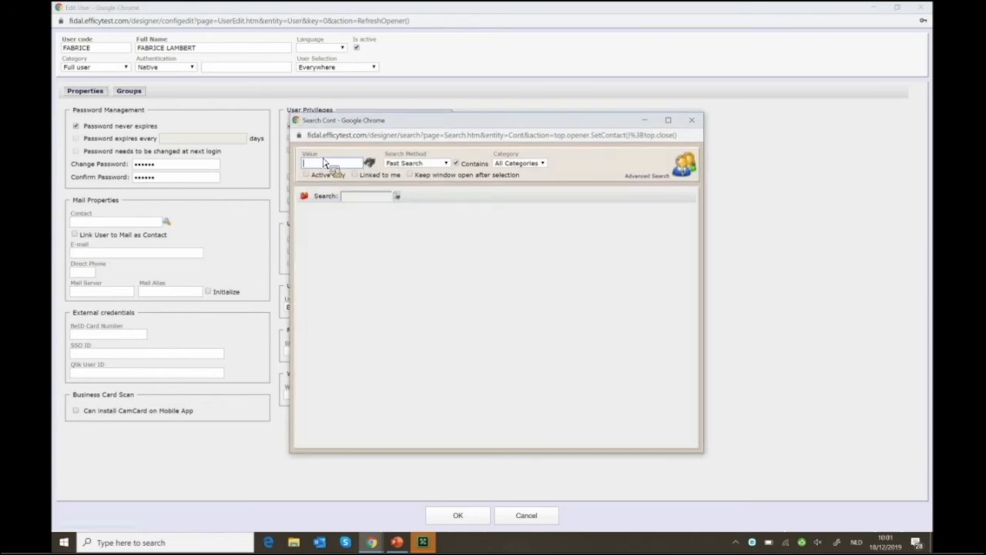
key(Return)
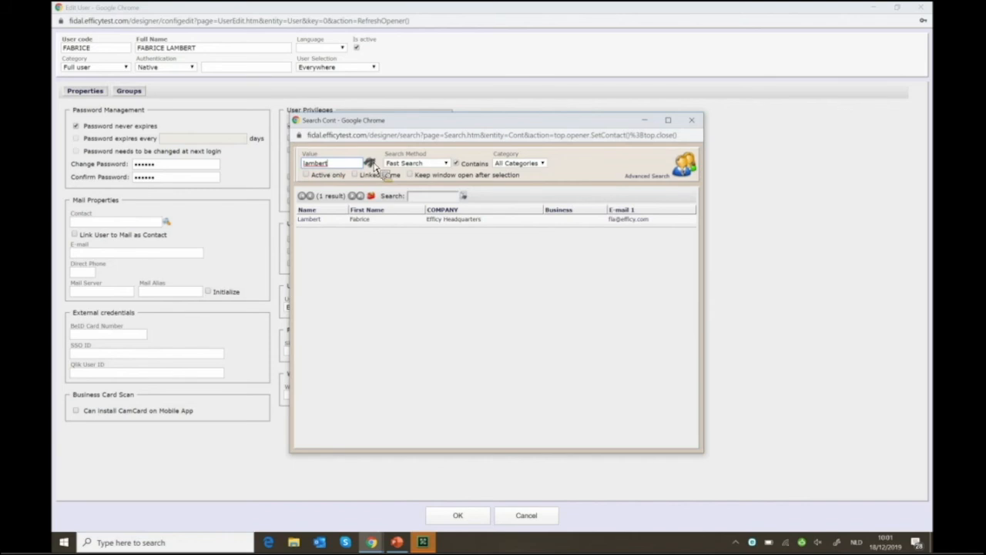
click(316, 221)
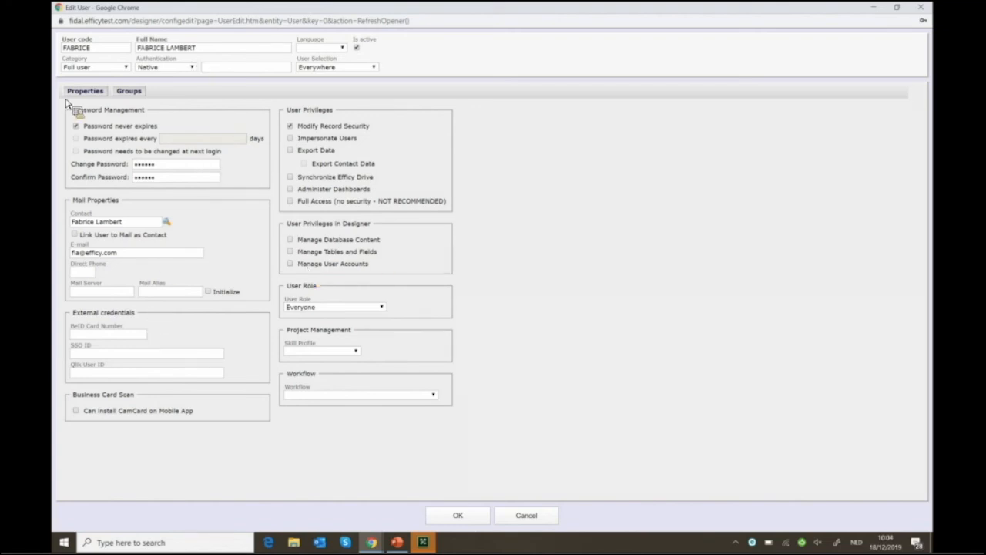
Add Sales to the new user's groups alongside Everyone and save the user with OK
click(128, 92)
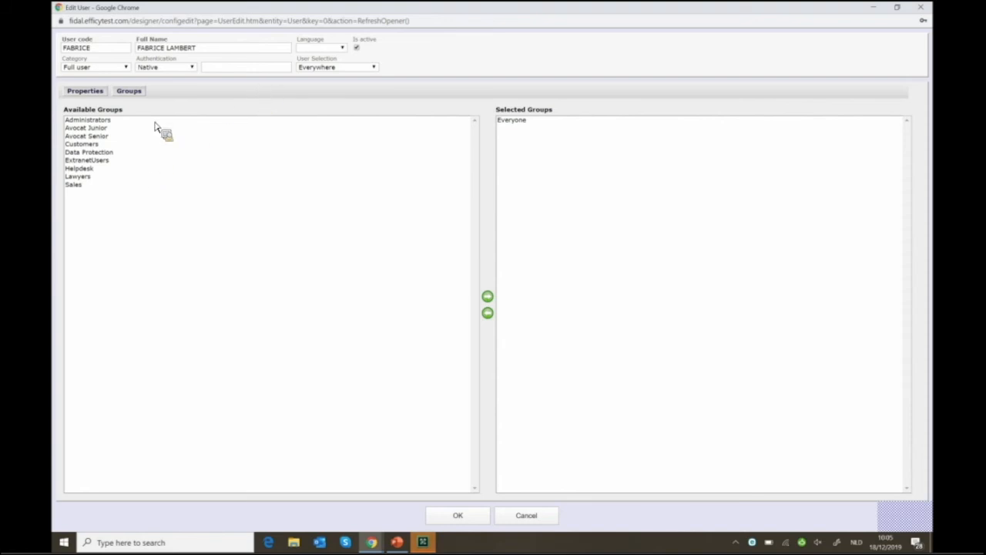
click(92, 187)
double_click(91, 185)
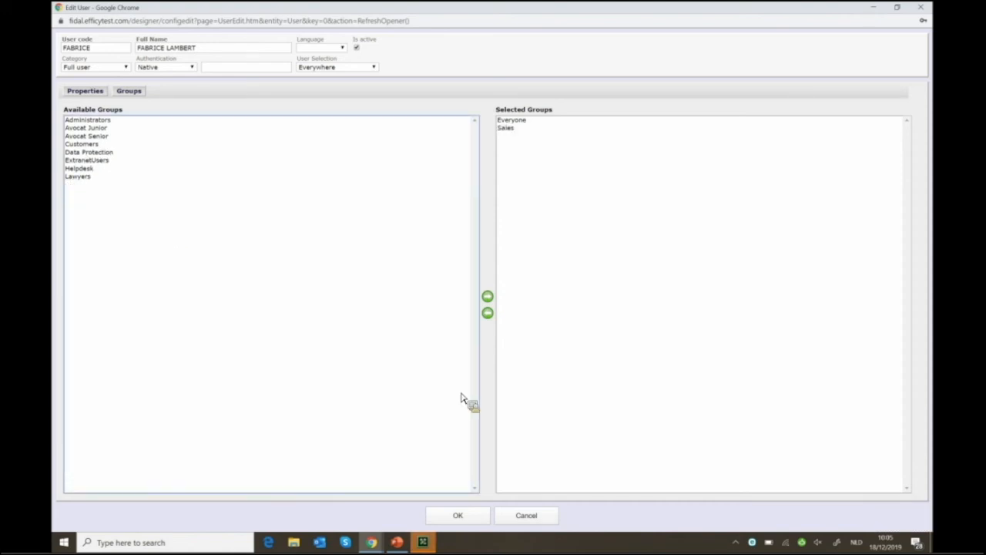
click(469, 514)
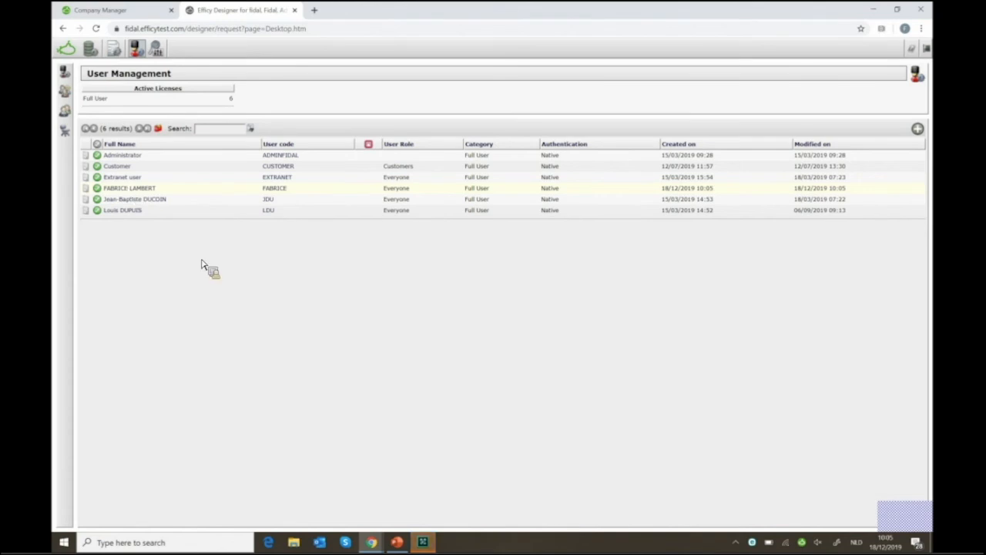
Open the Sales group from the Groups list and maximize its Edit Group window
click(64, 109)
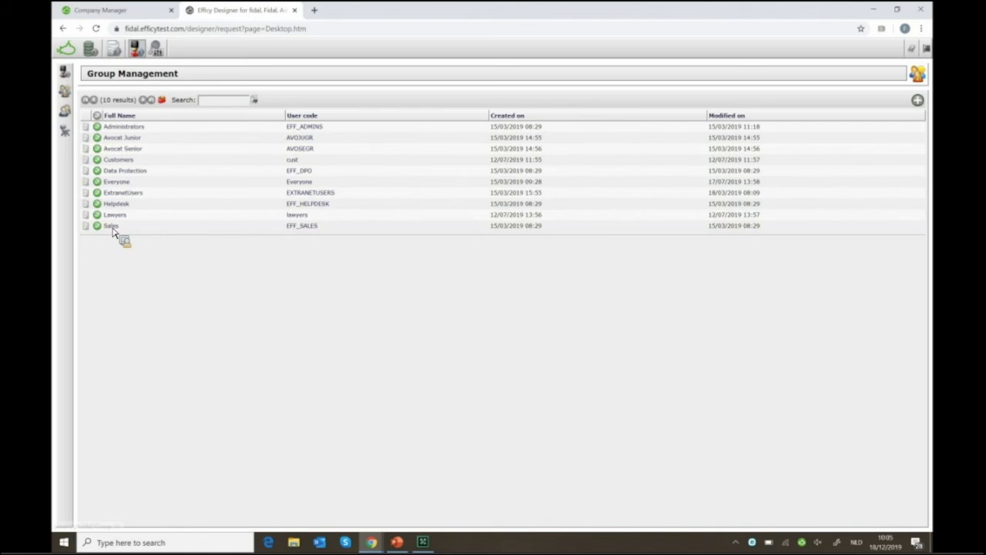
click(112, 225)
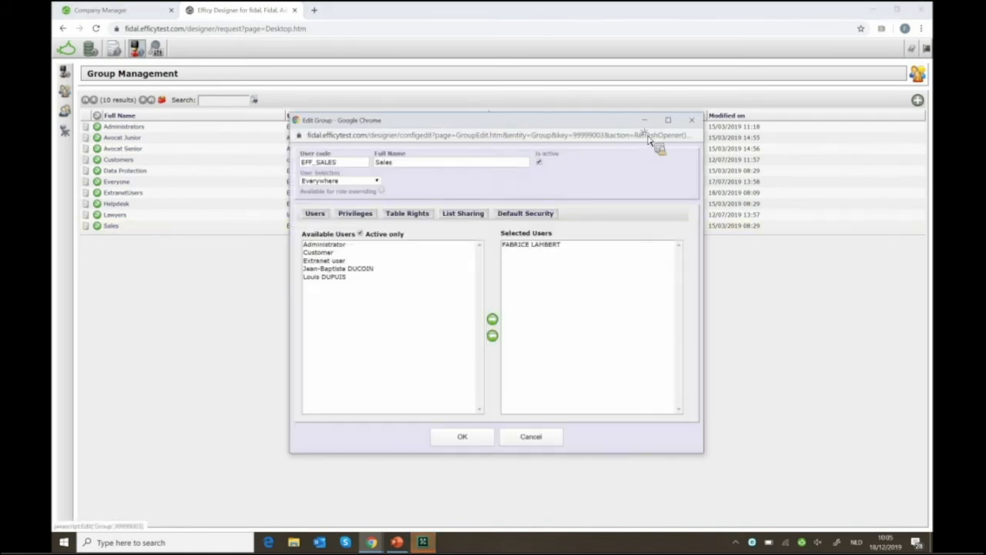
click(668, 120)
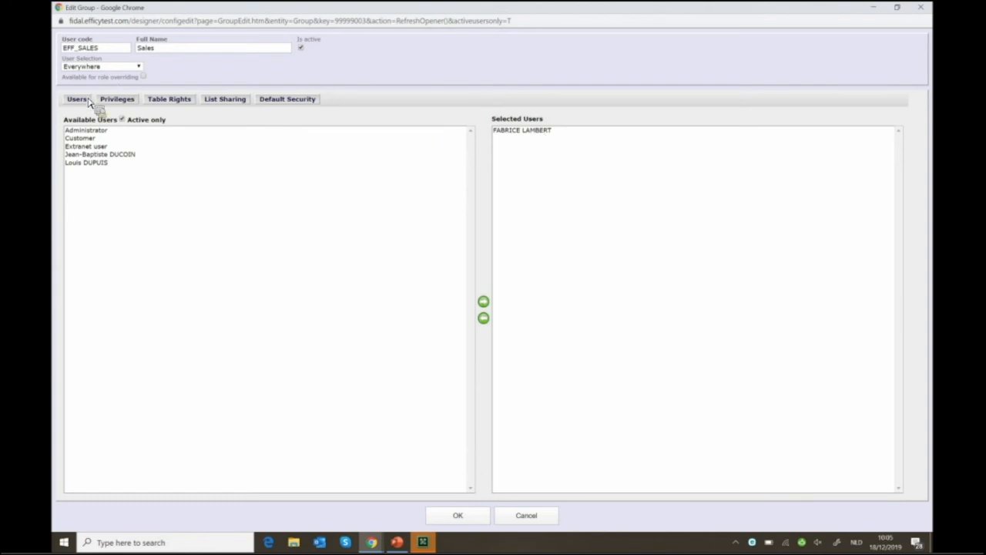
Review the Sales group's Privileges, then move on to its Table Rights
click(119, 101)
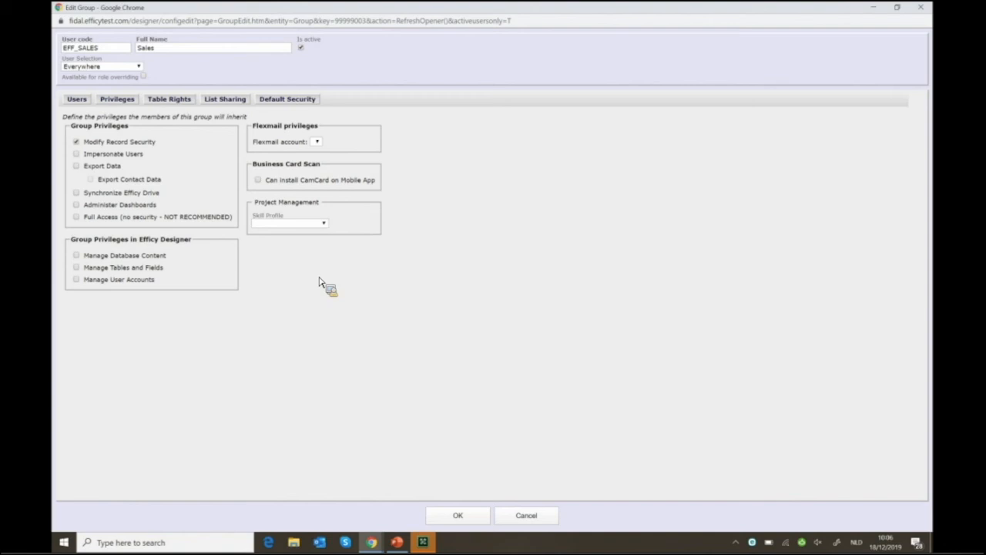
click(171, 101)
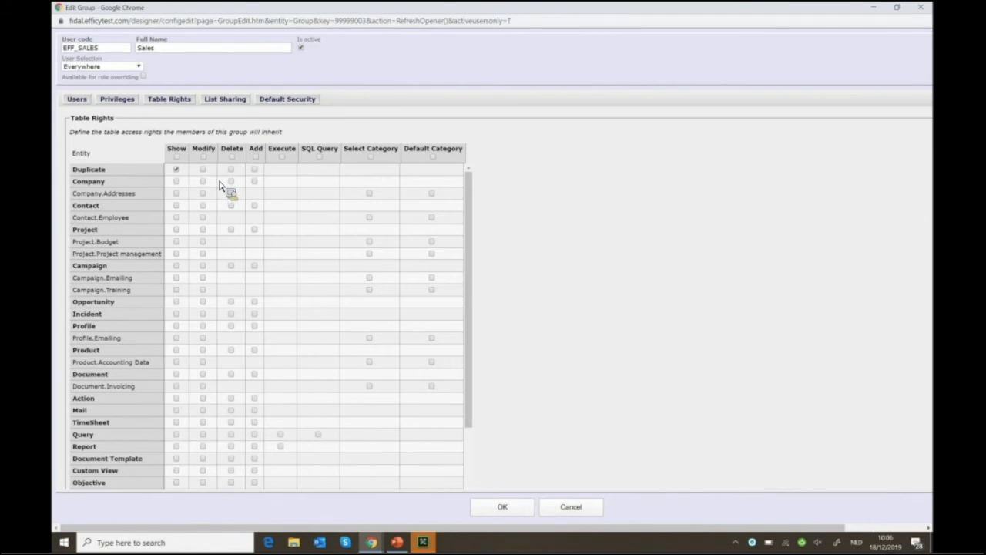
Tick Show, Modify, Delete and Add in the Company row of the Table Rights grid
click(177, 183)
click(203, 182)
click(230, 183)
click(254, 183)
Look over the List Sharing grid, then minimize the Edit Group window
click(238, 102)
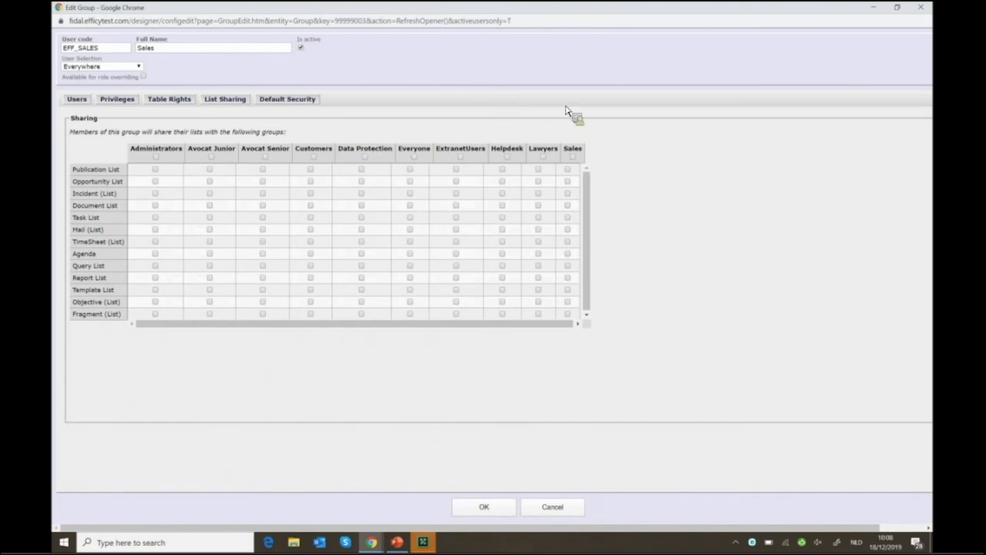
click(873, 7)
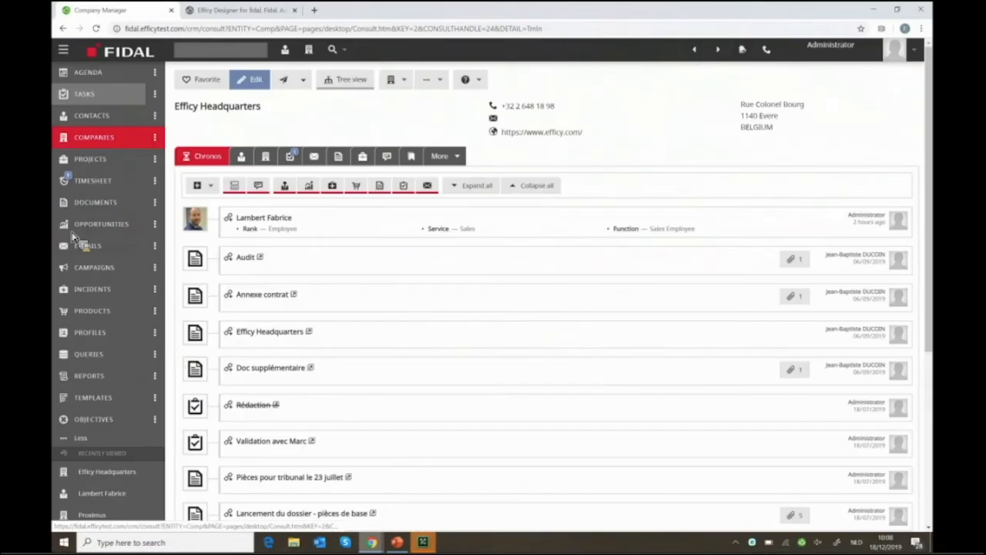
Visit the CRM Tasks list, then go back to the Efficy Designer Group Management tab
click(85, 103)
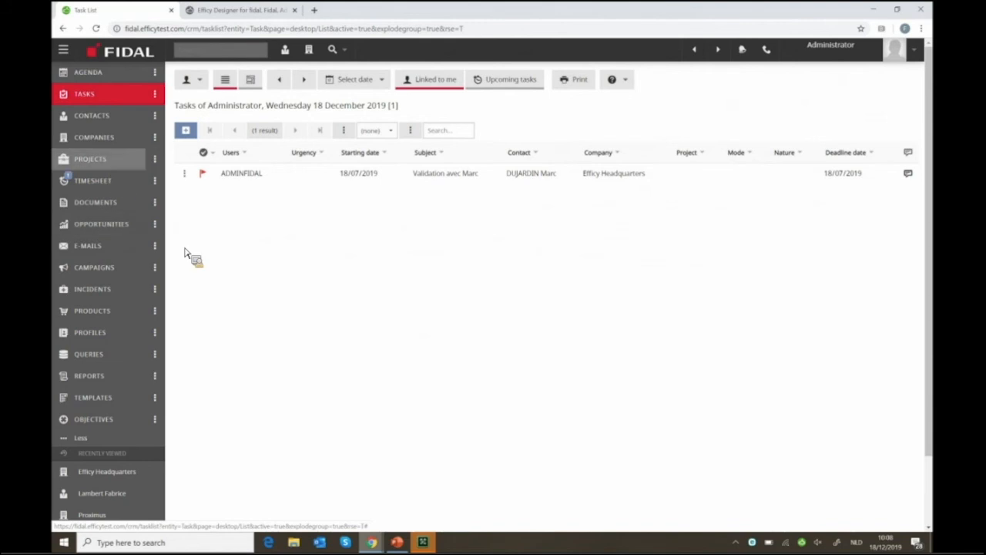
click(874, 13)
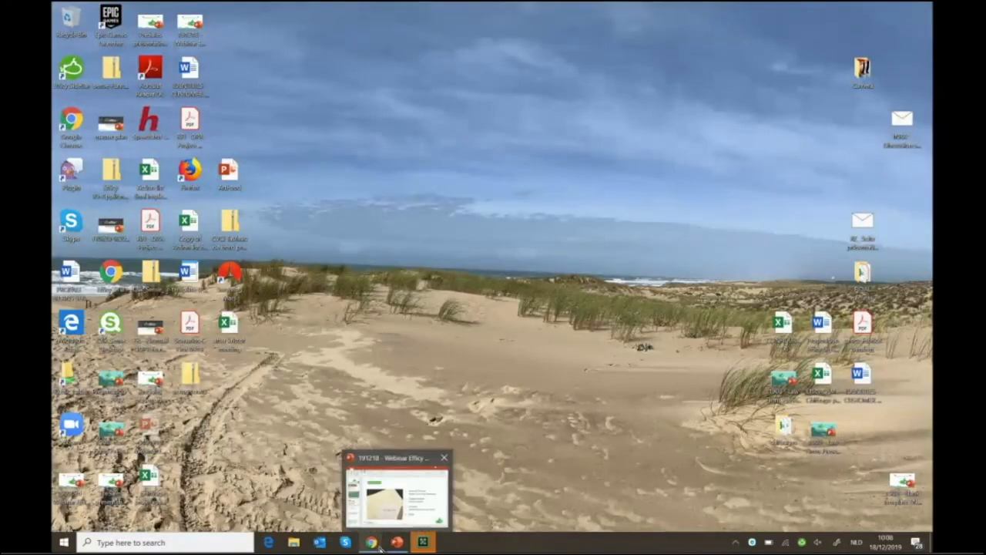
mouse_move(371, 542)
click(275, 496)
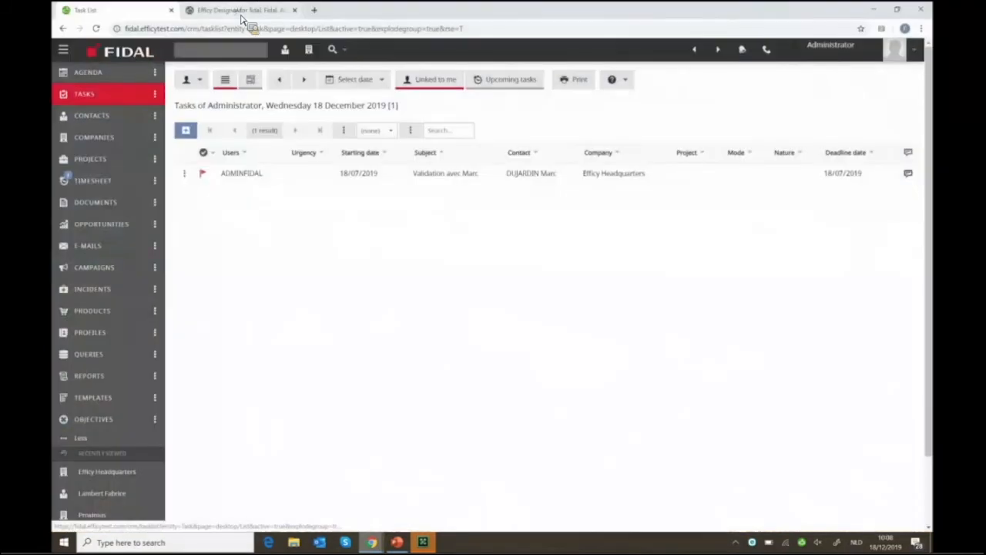
click(272, 13)
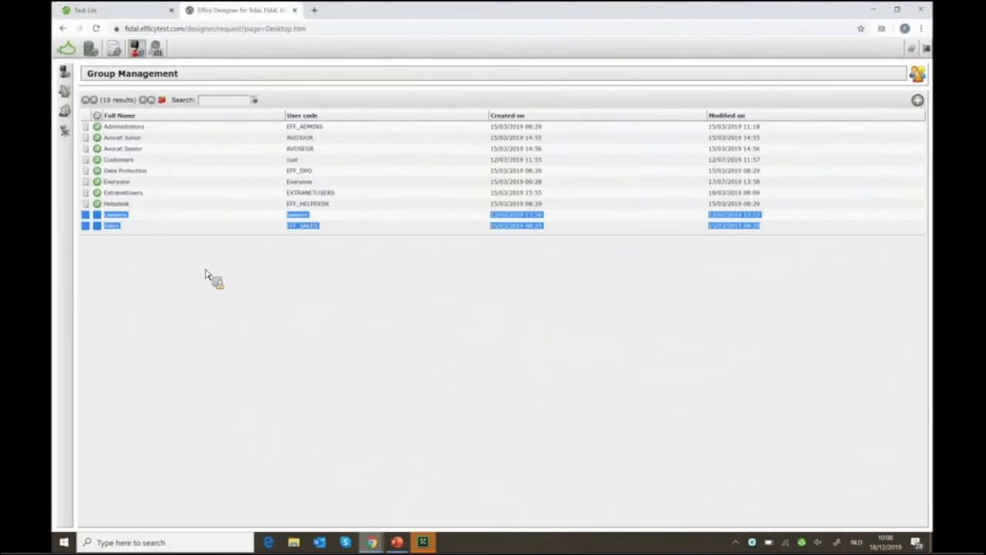
Clear the group list selection and restore the Sales Edit Group window from the taskbar
click(208, 275)
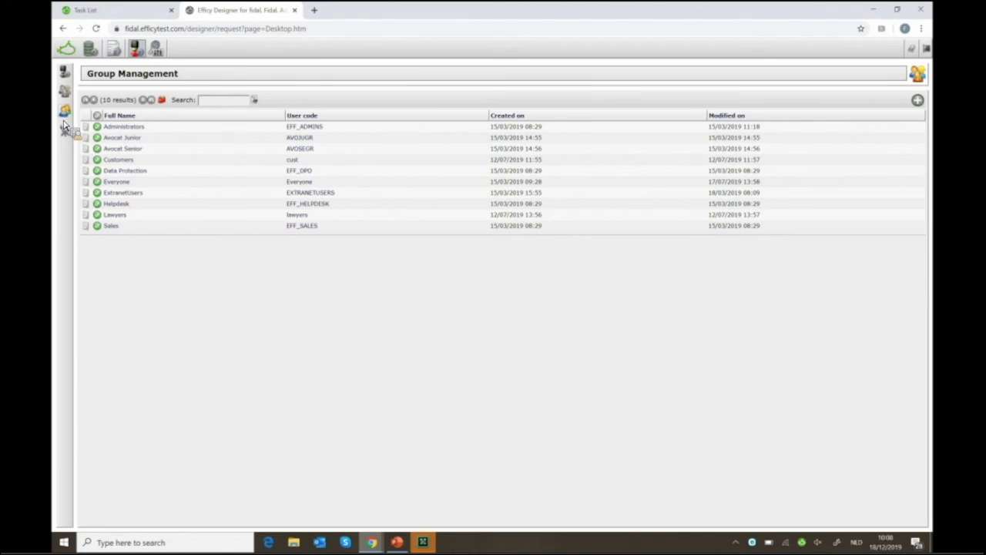
mouse_move(376, 544)
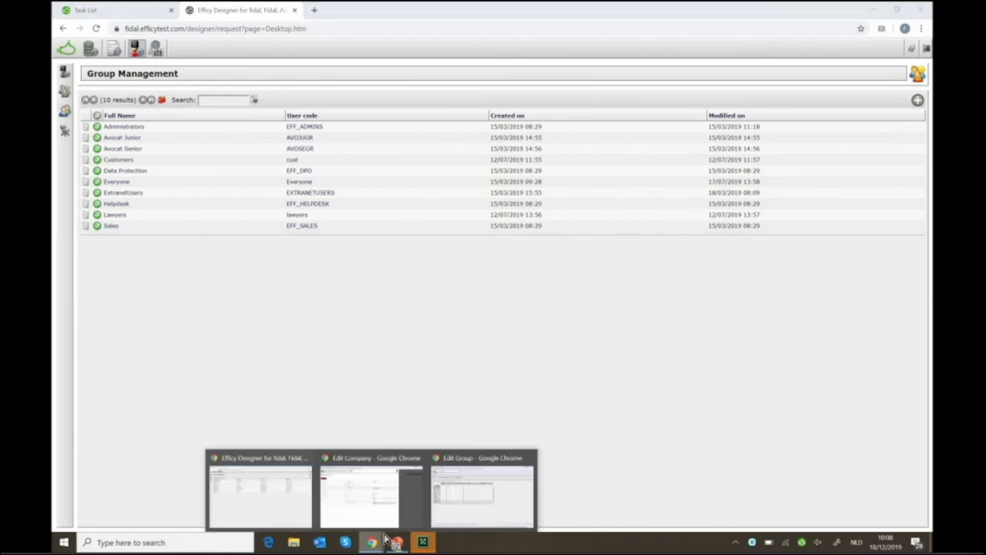
click(484, 493)
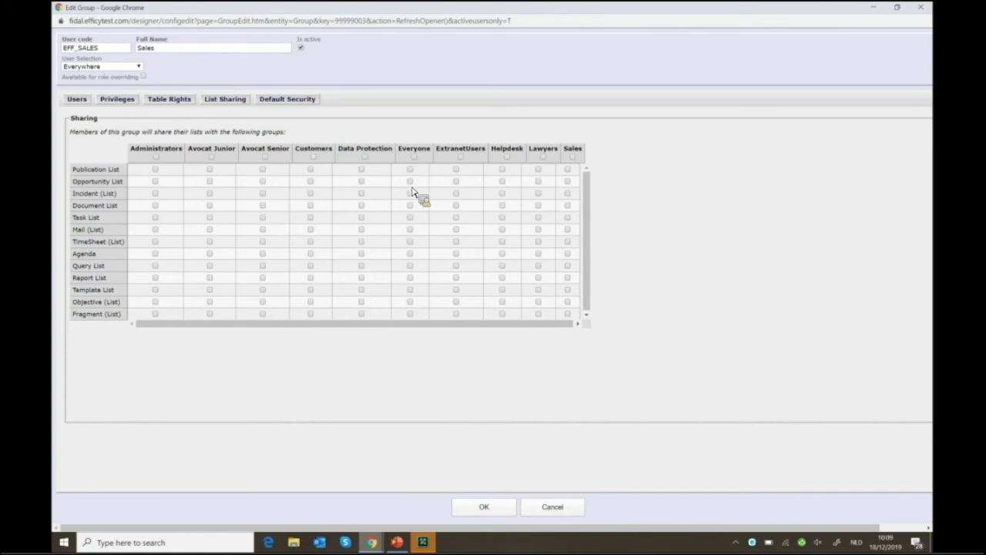
Share opportunity lists with Helpdesk and Sales, and document lists with Administrators
click(502, 182)
click(568, 181)
click(156, 206)
Share document lists with Customers, and give record owner and Administrators Full Control by default
click(502, 205)
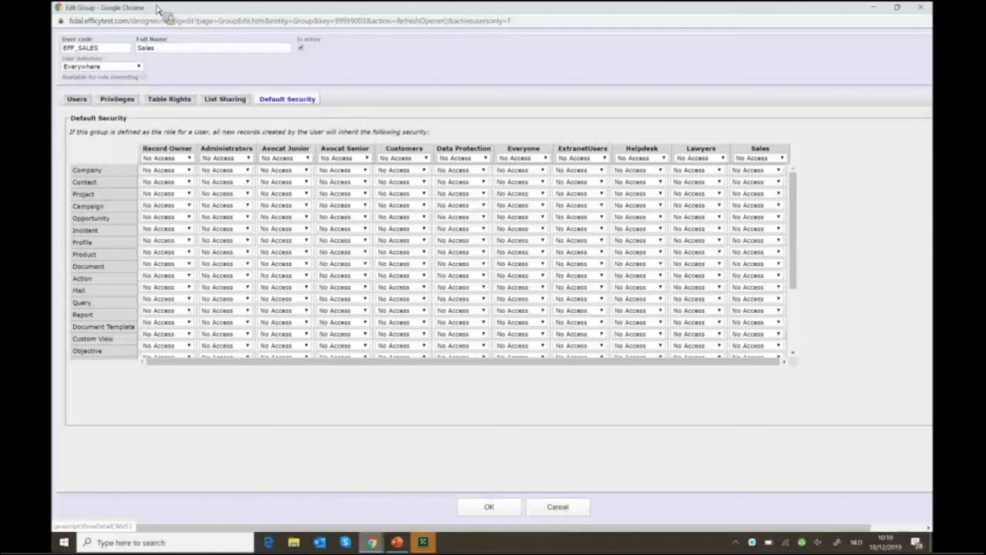
click(168, 169)
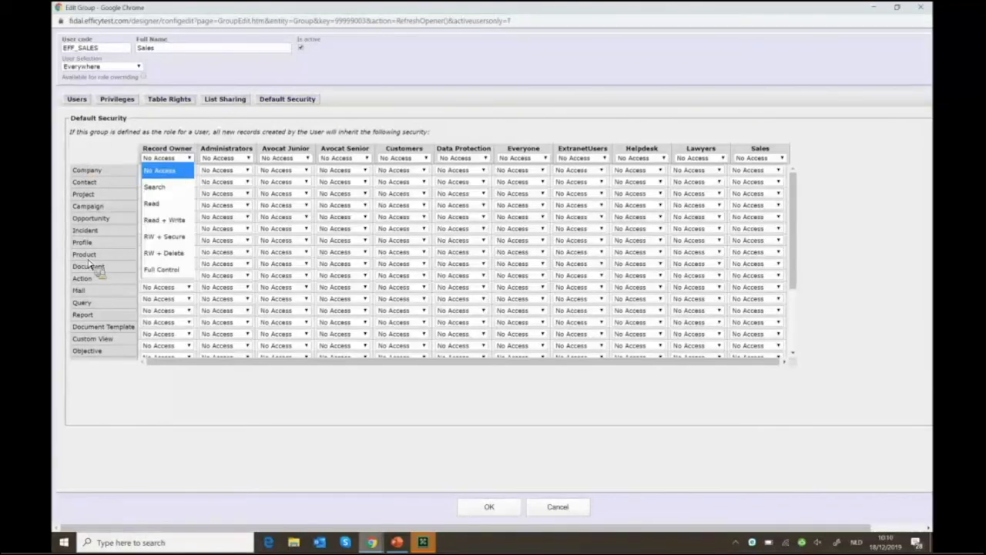
click(161, 269)
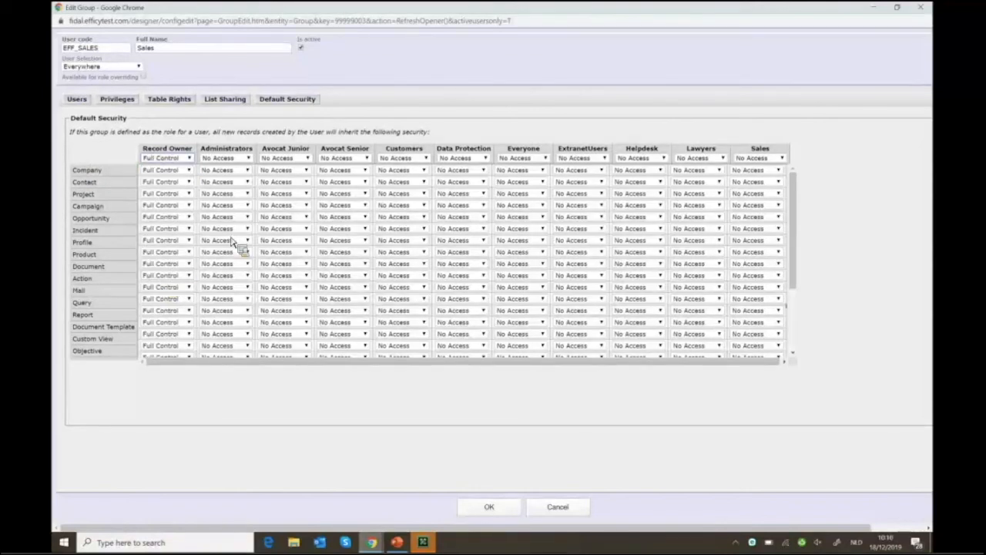
click(248, 160)
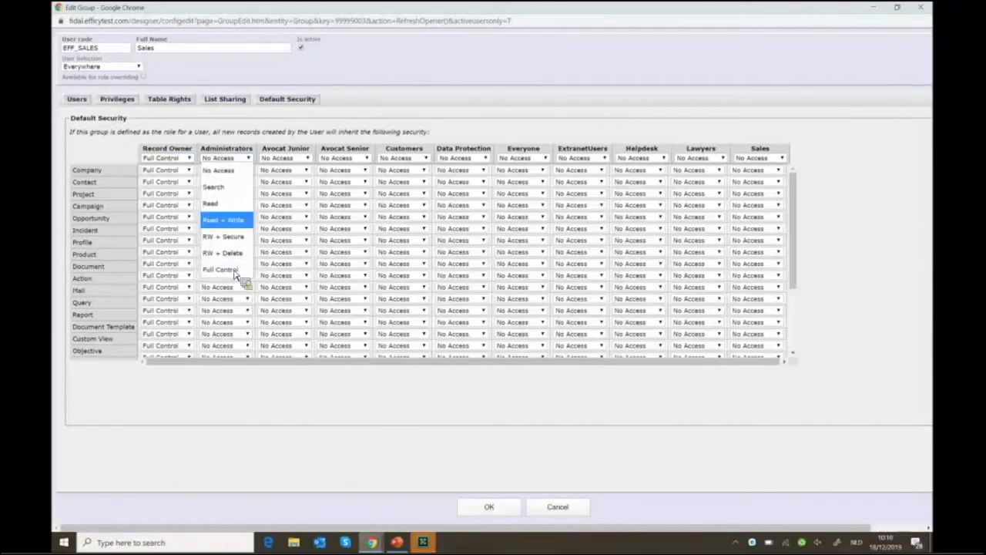
click(236, 272)
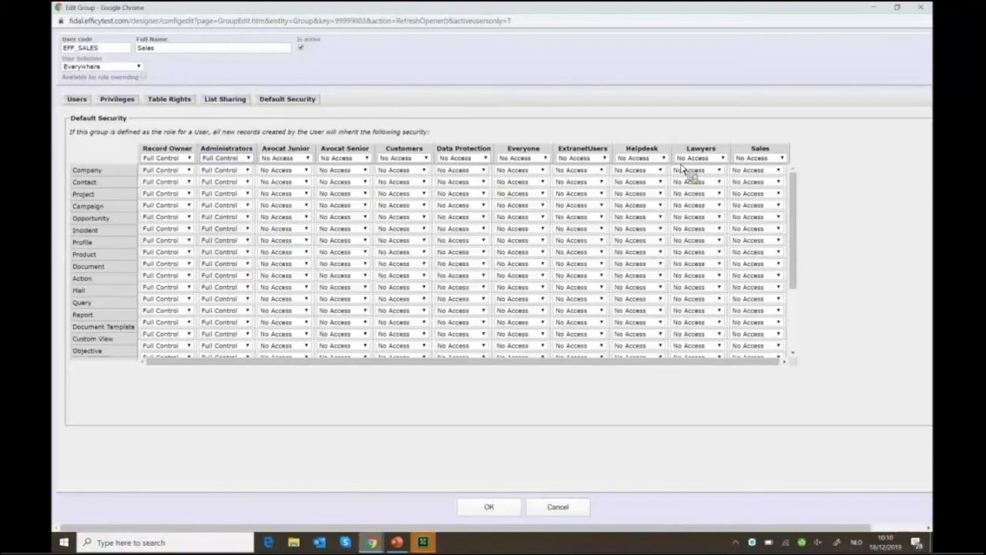
Set the Sales group's default access on Company records to Read
click(757, 170)
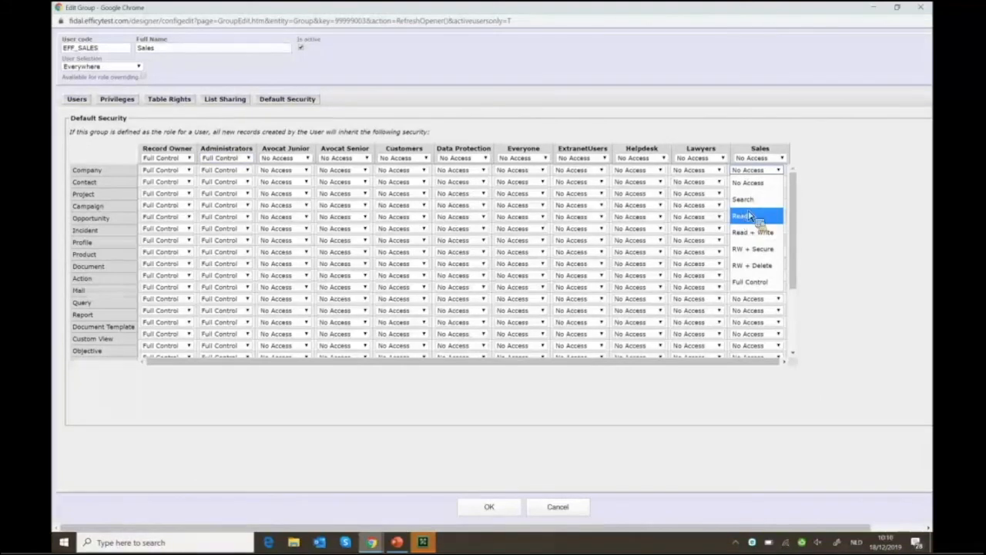
click(745, 219)
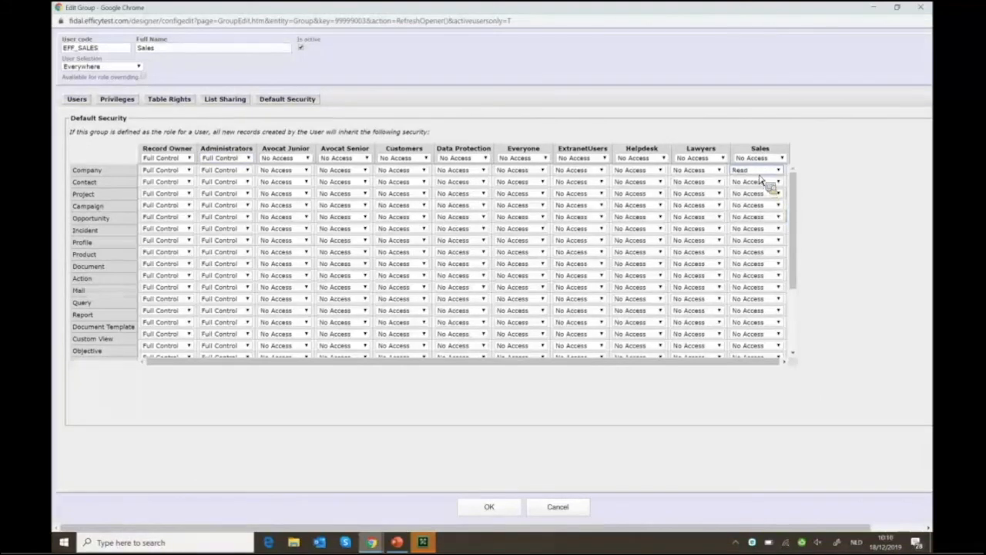
click(759, 175)
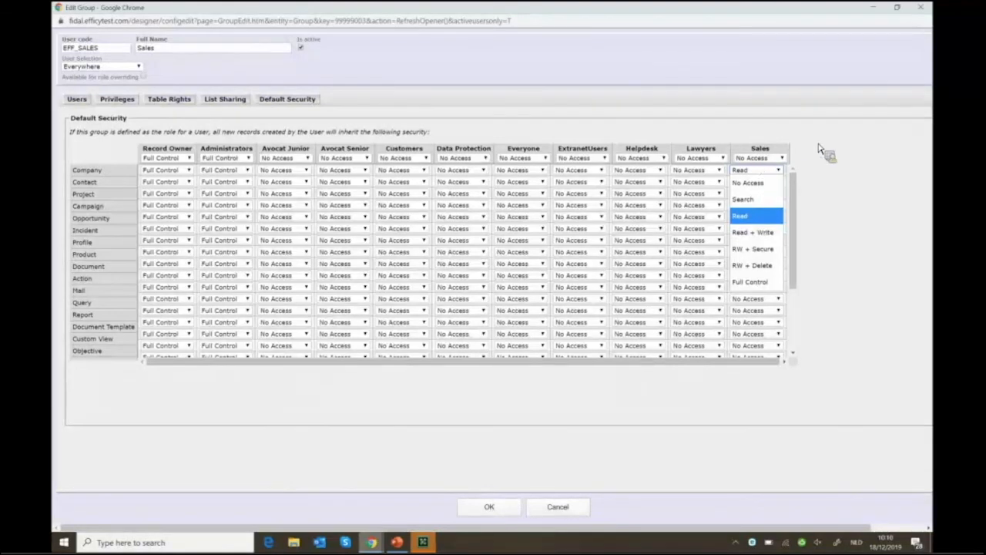
click(736, 173)
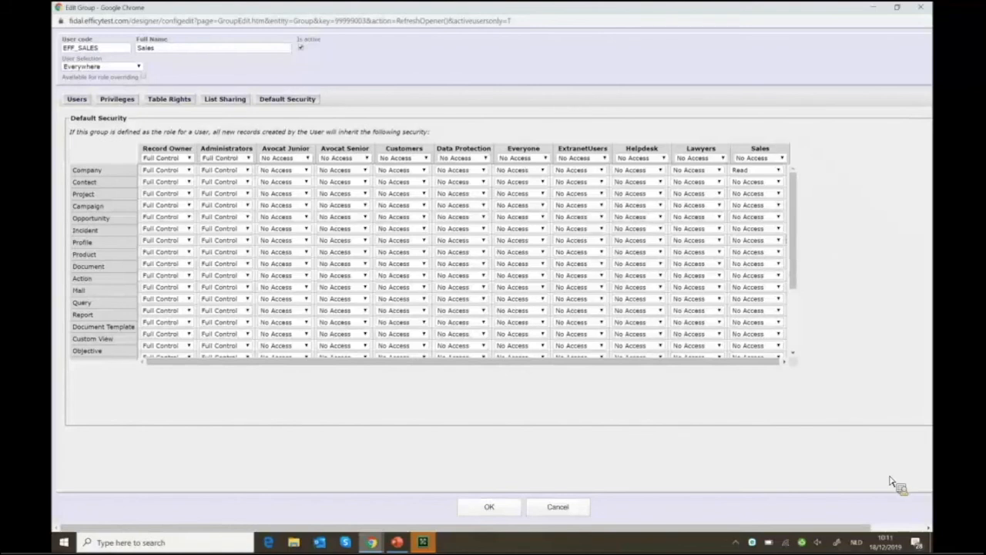
Save the Sales group with OK and go to Resource Management
click(491, 508)
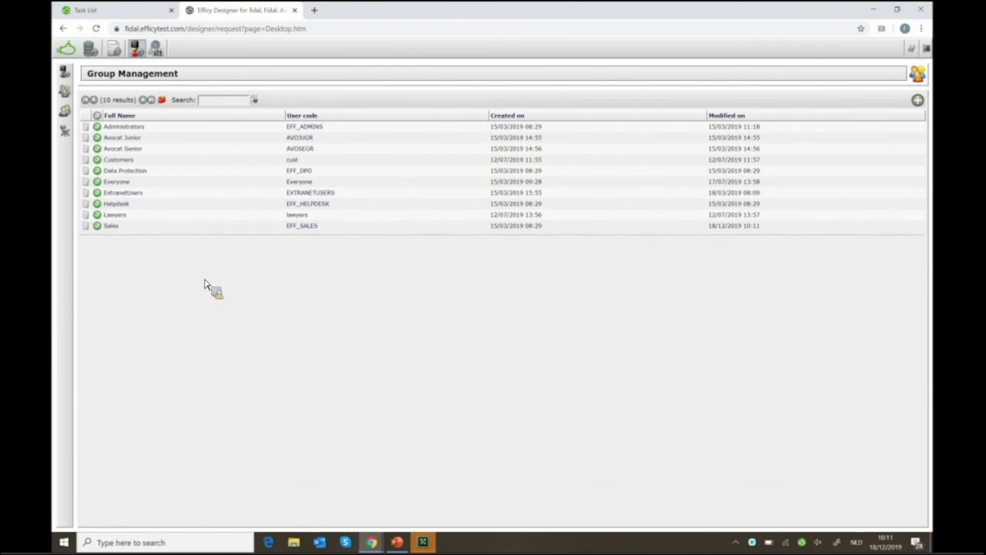
click(68, 134)
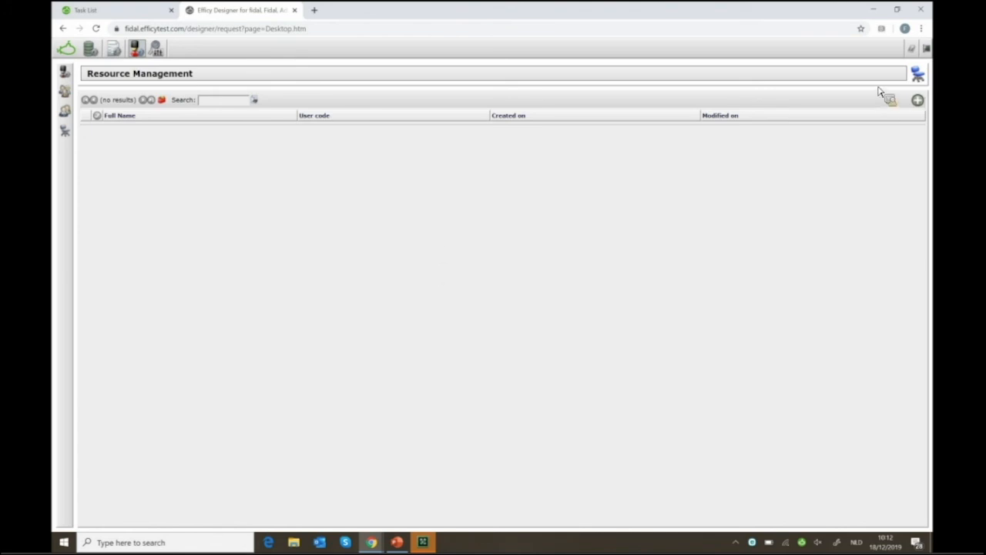
Add and save a resource with user code MEETING and full name 'MEETING ROOM 1 FLOOR'
click(918, 99)
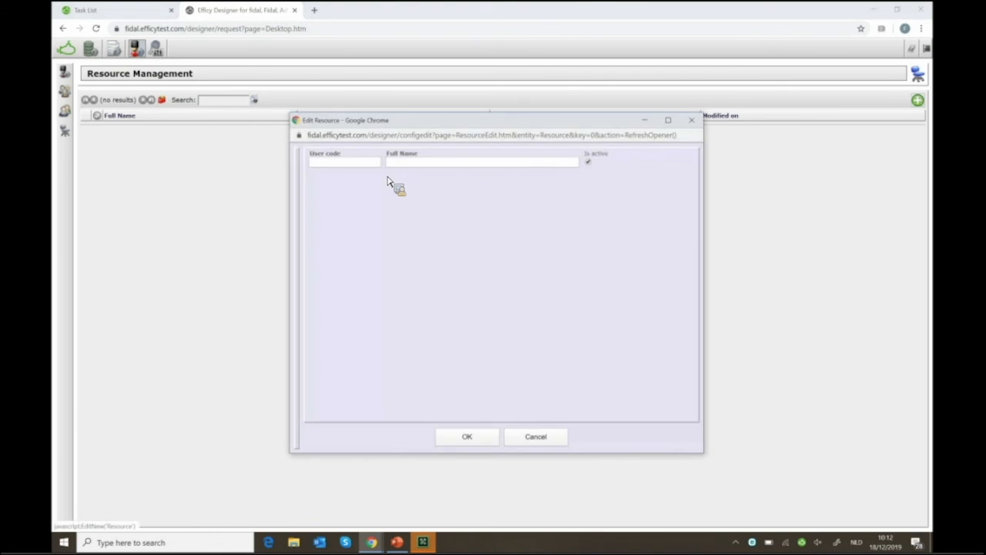
click(337, 162)
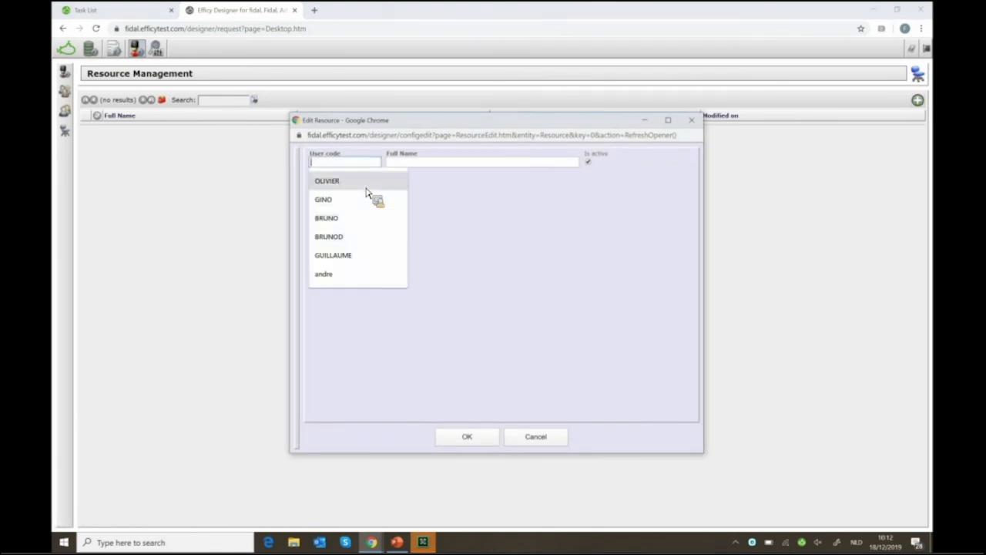
text(MEETING)
key(Tab)
text(MEETING ROOM 1 F)
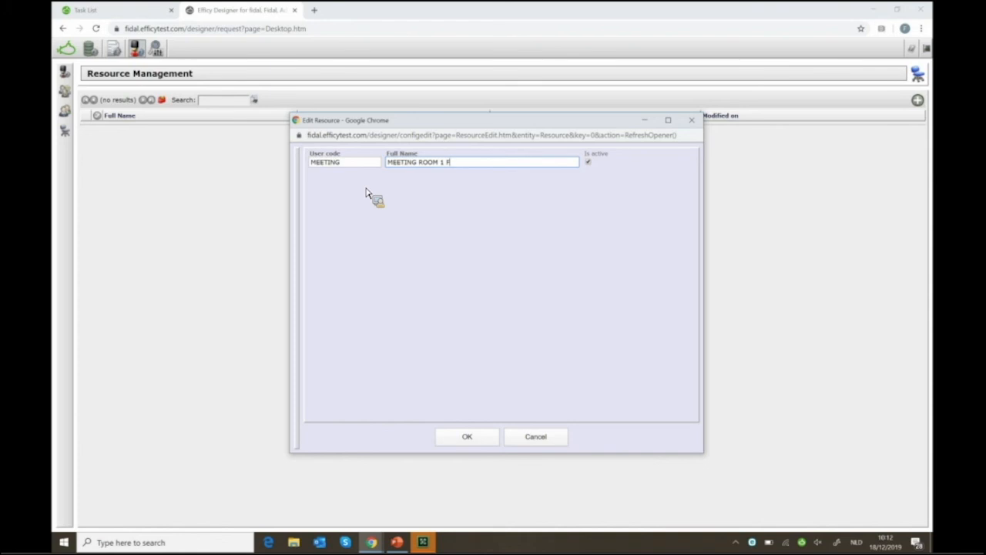
text(LOOR)
click(465, 451)
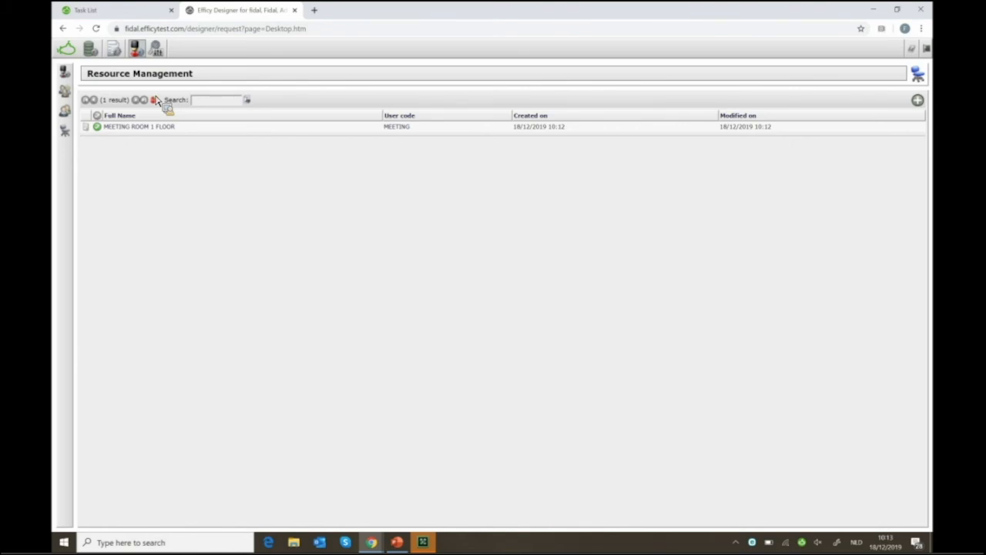
Review a user's account settings under User Management > Users, close them unchanged, then go to Content Management
click(139, 56)
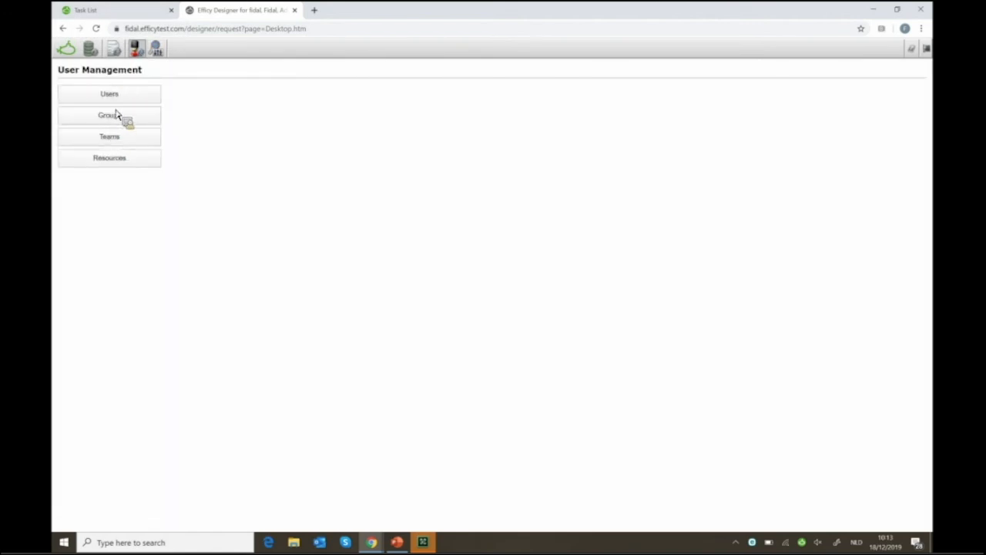
click(121, 98)
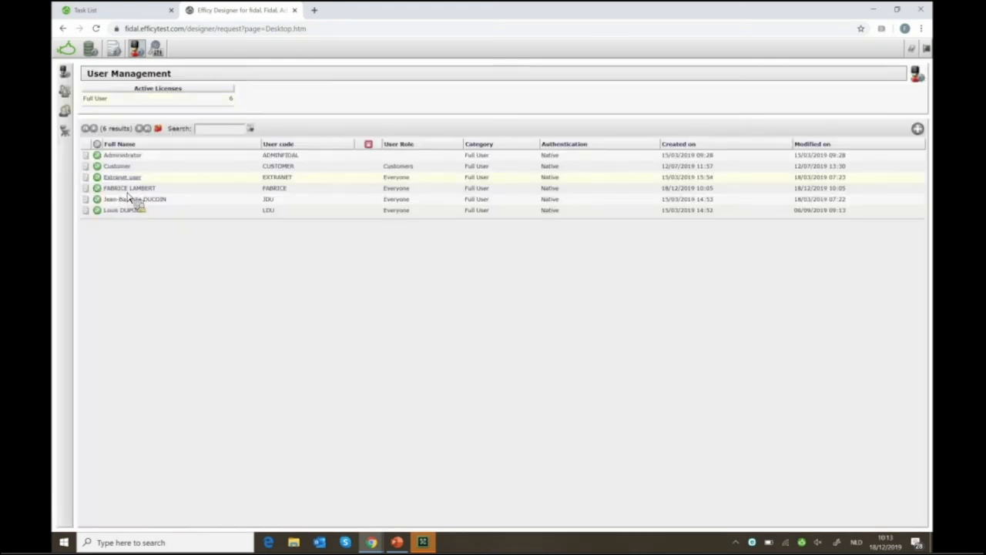
double_click(128, 189)
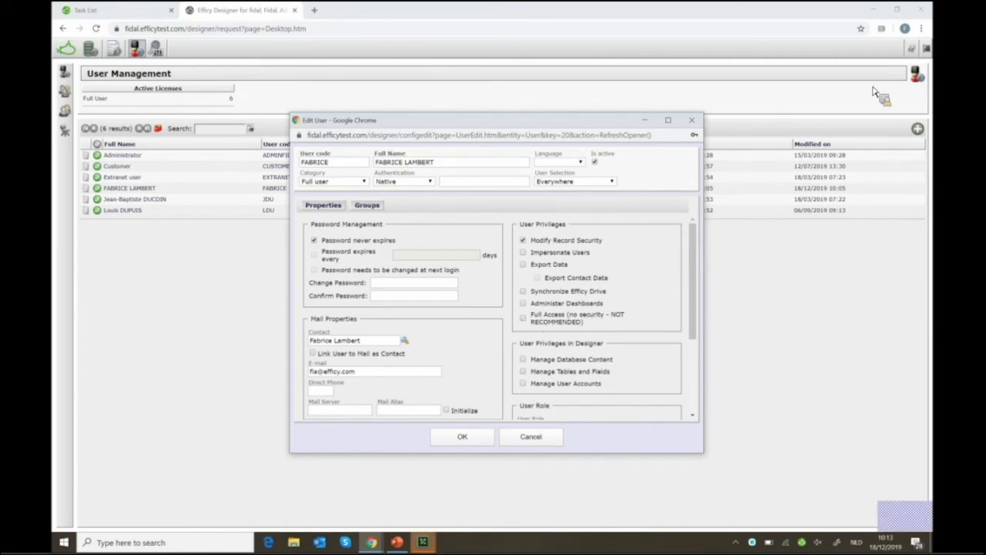
click(693, 121)
click(162, 56)
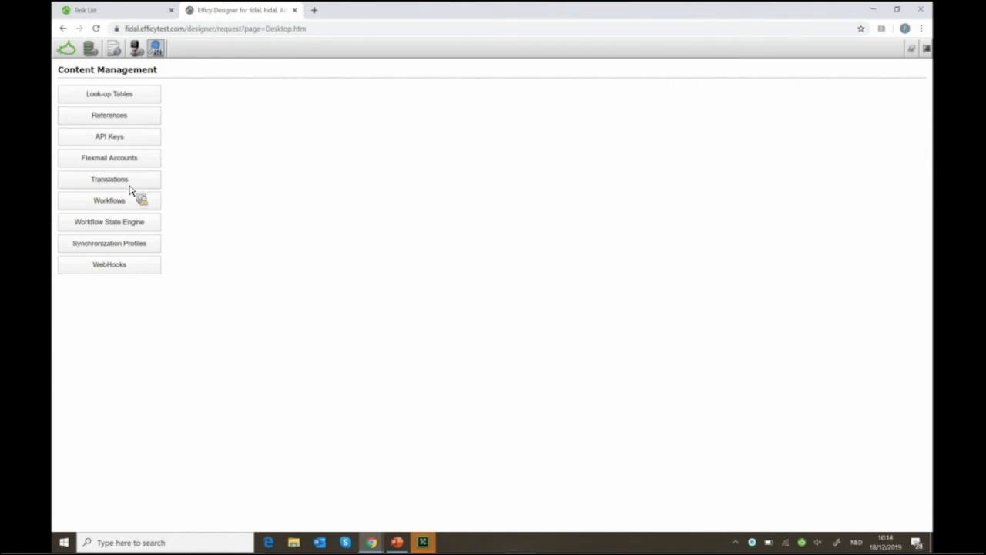
Open the Look-up Tables list from Content Management
click(127, 97)
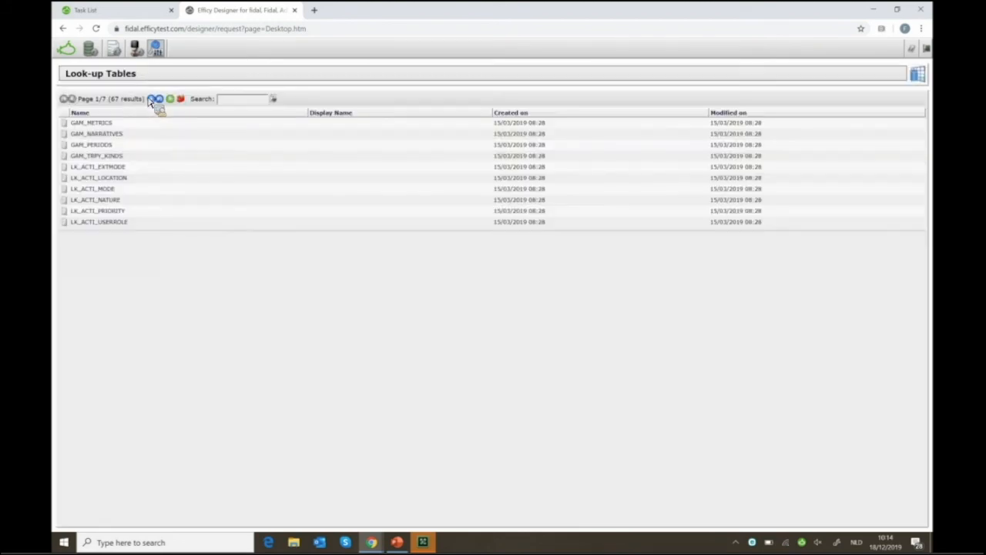
In the CRM Agenda, start a new task 'test task demo' and expand its form to full screen
click(116, 11)
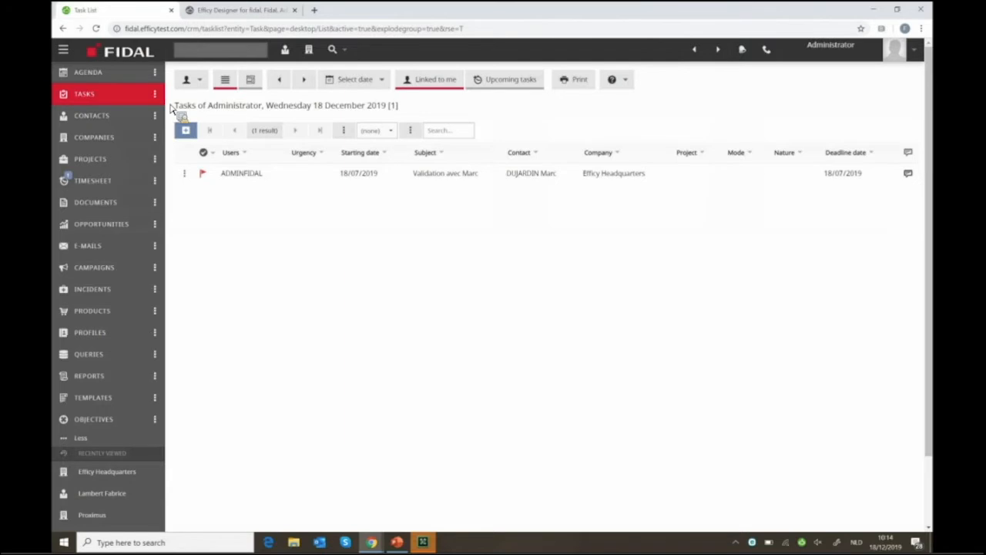
click(99, 79)
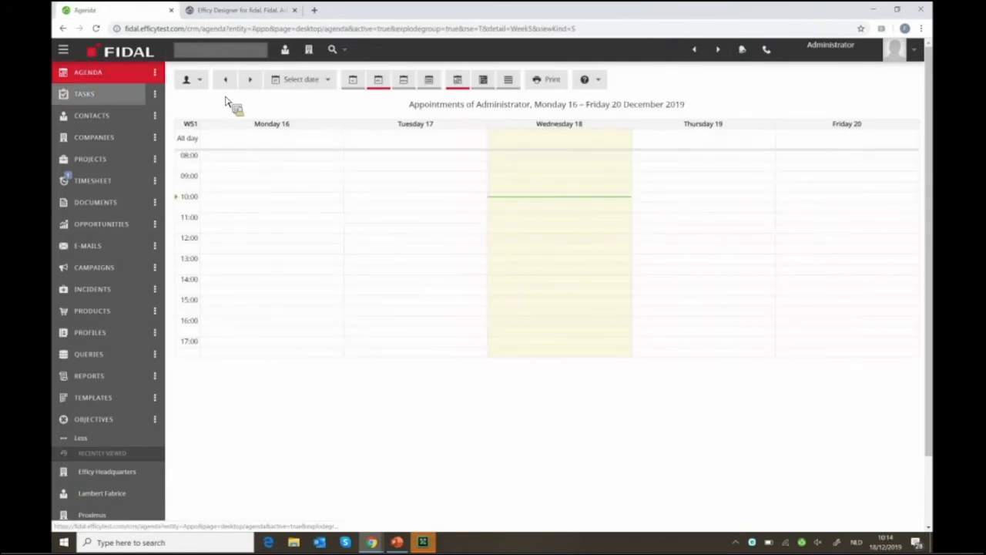
click(153, 99)
text(test task demo)
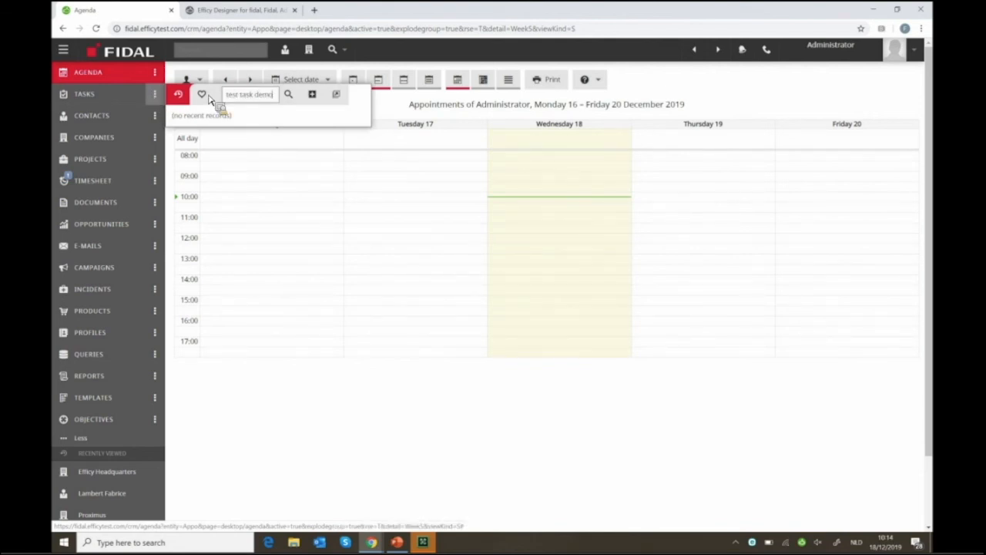
click(312, 94)
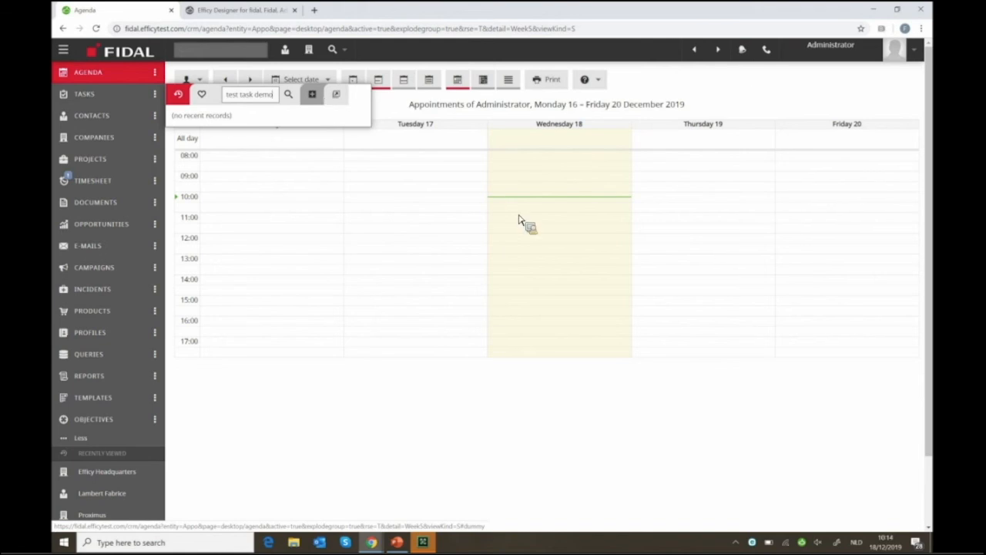
double_click(549, 234)
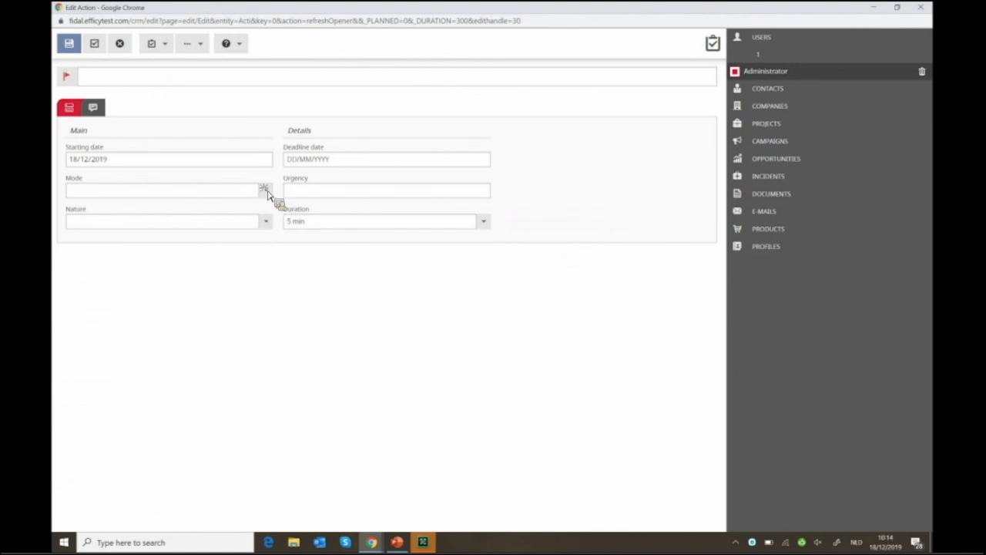
Review the task's Mode and Nature options, discard the task, and return to the Designer look-up tables
click(219, 195)
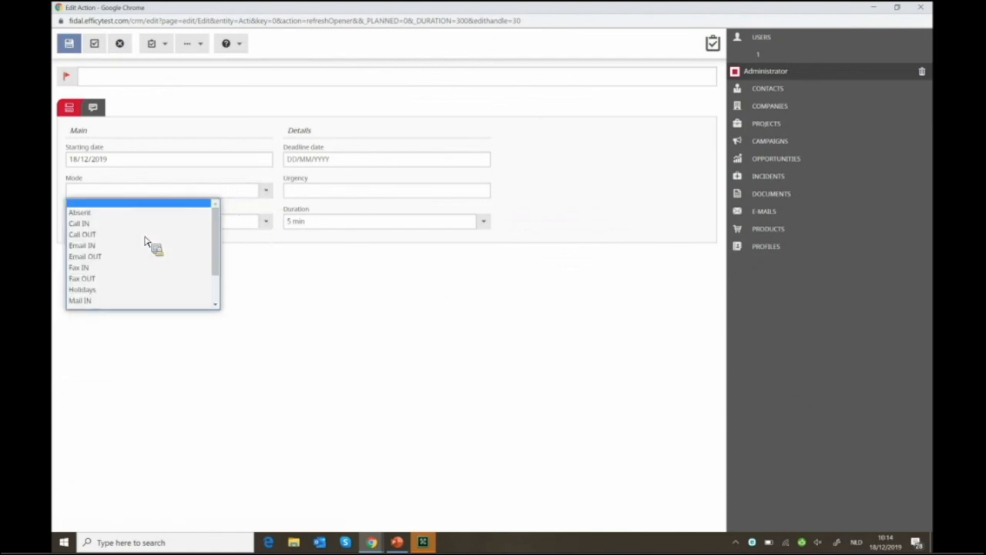
scroll(162, 240, down, 1)
click(266, 223)
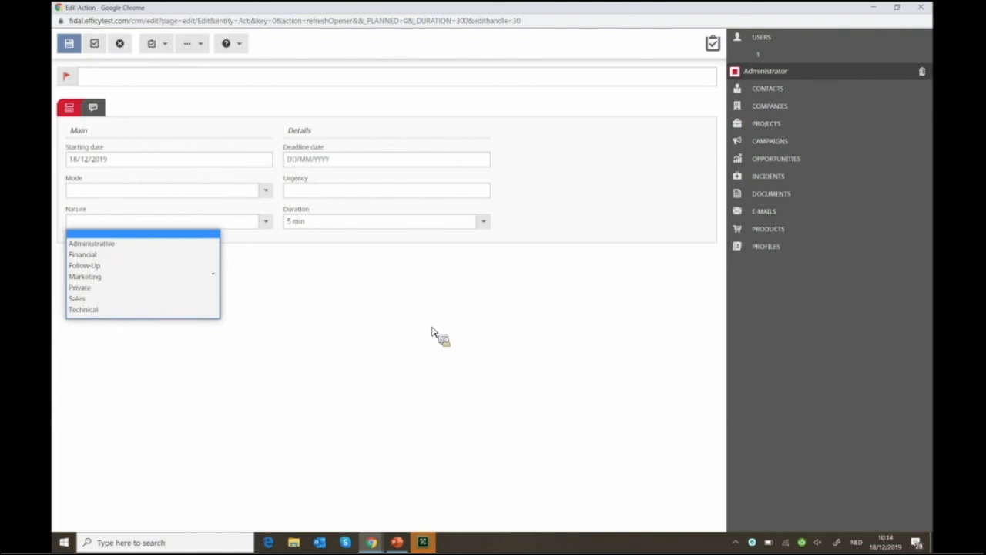
click(873, 6)
click(923, 6)
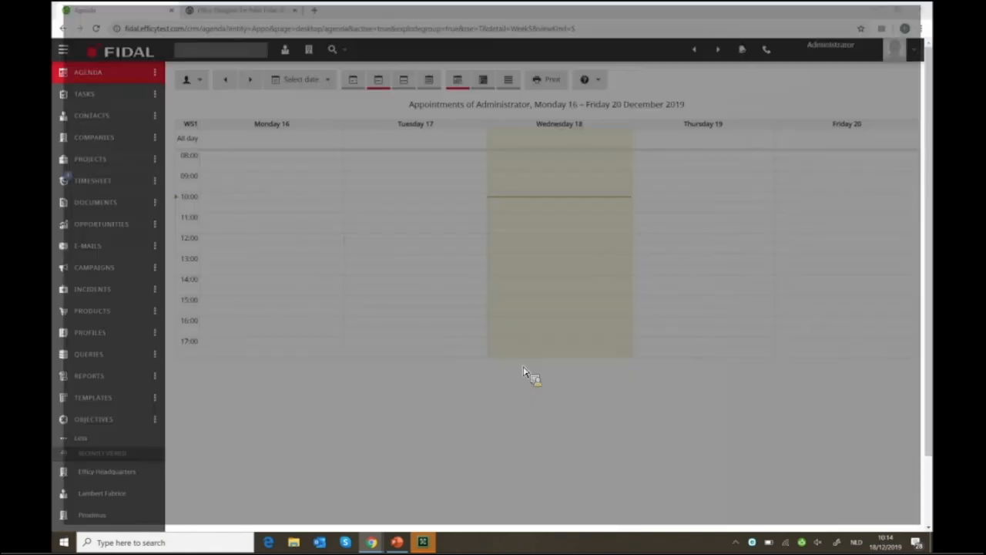
click(243, 10)
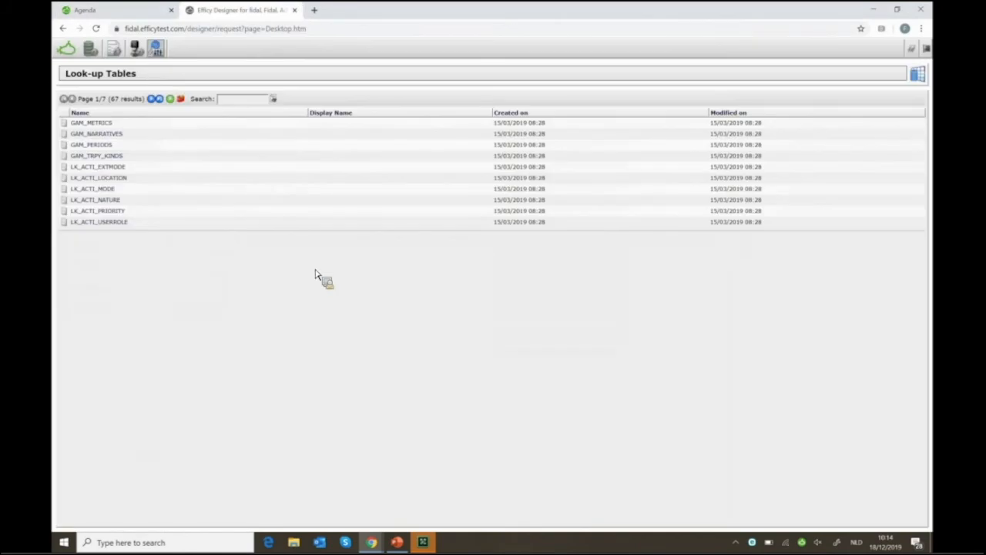
Search the look-up tables for 'act'
click(241, 100)
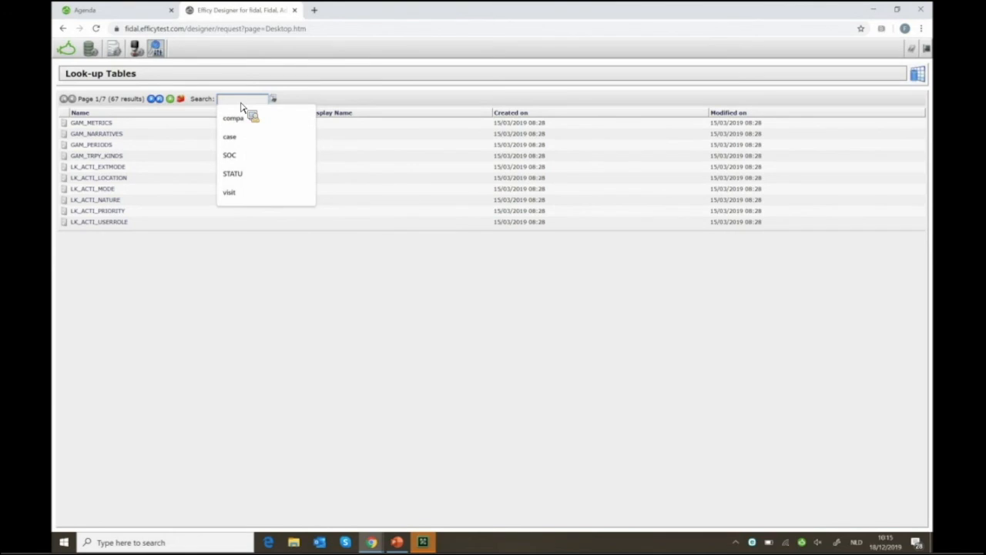
text(acti)
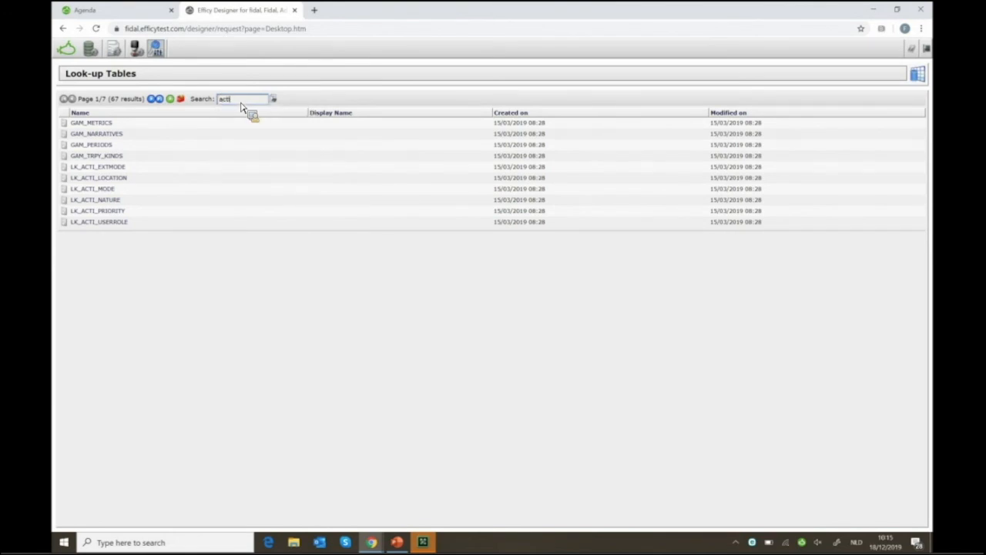
key(Return)
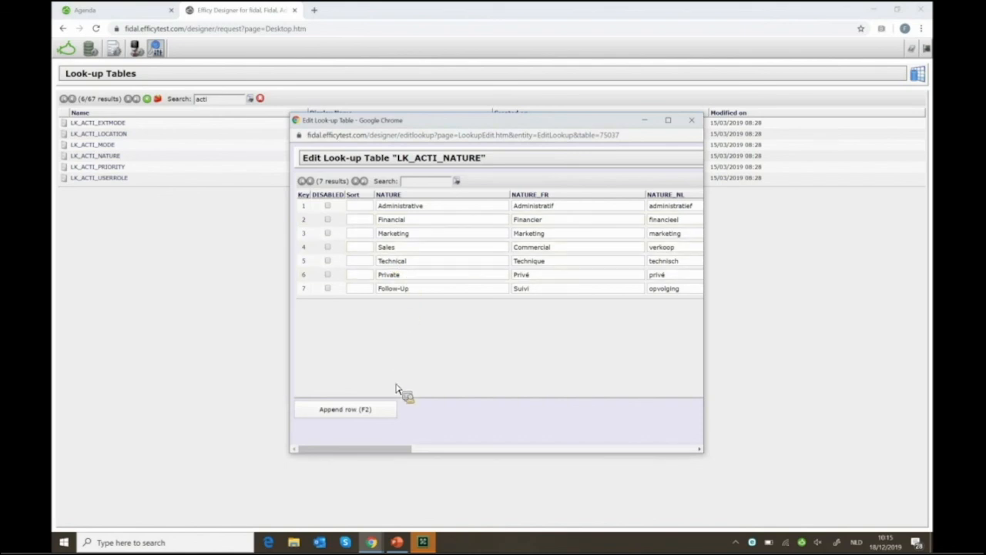
Append row 8 with NATURE value 'New Value' to LK_ACTI_NATURE, widen the editor, and save
click(355, 416)
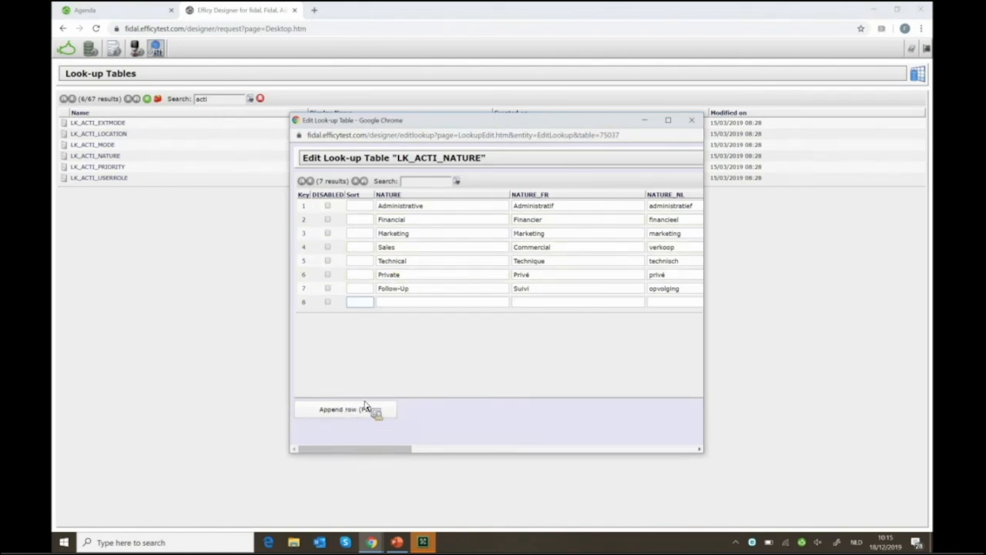
click(408, 306)
text(New Value)
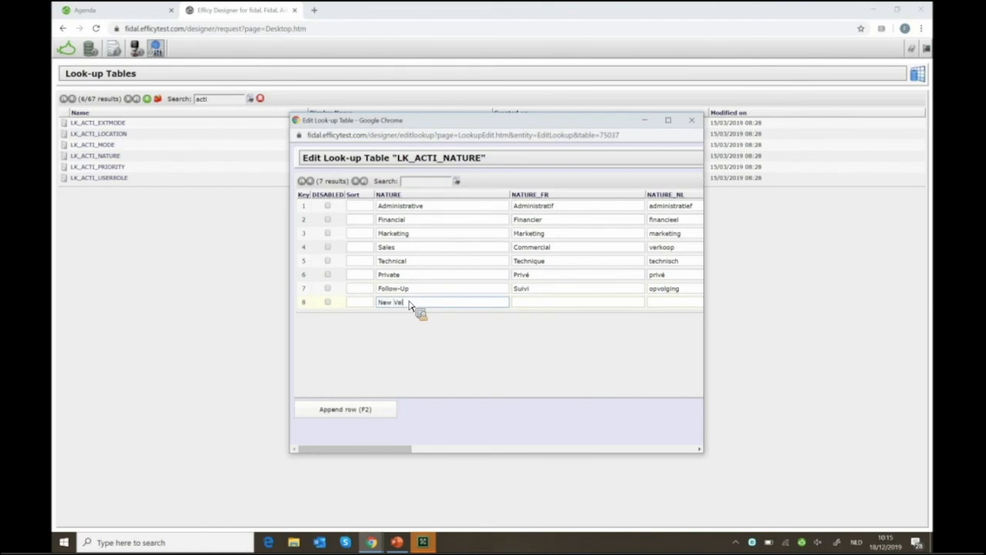
key(Tab)
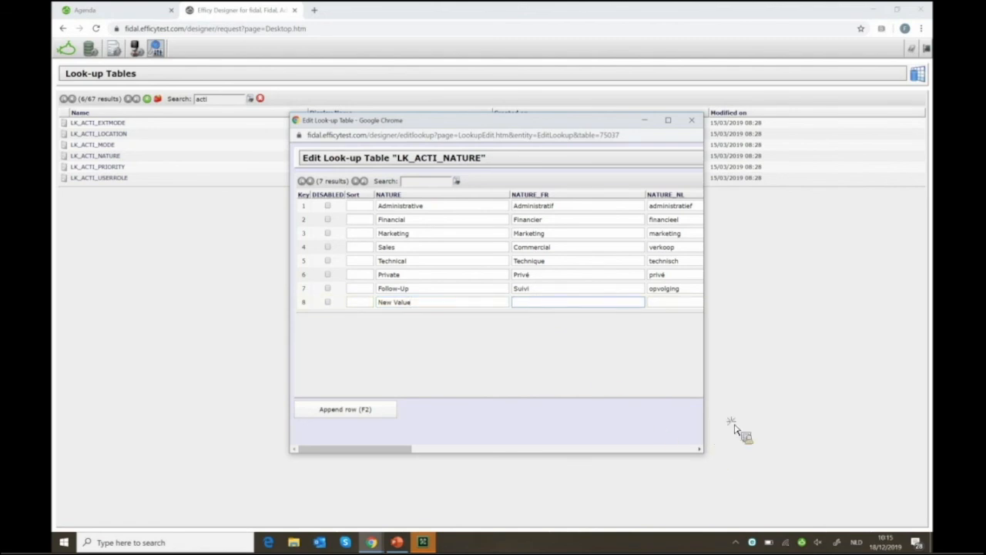
drag(900, 349, 929, 295)
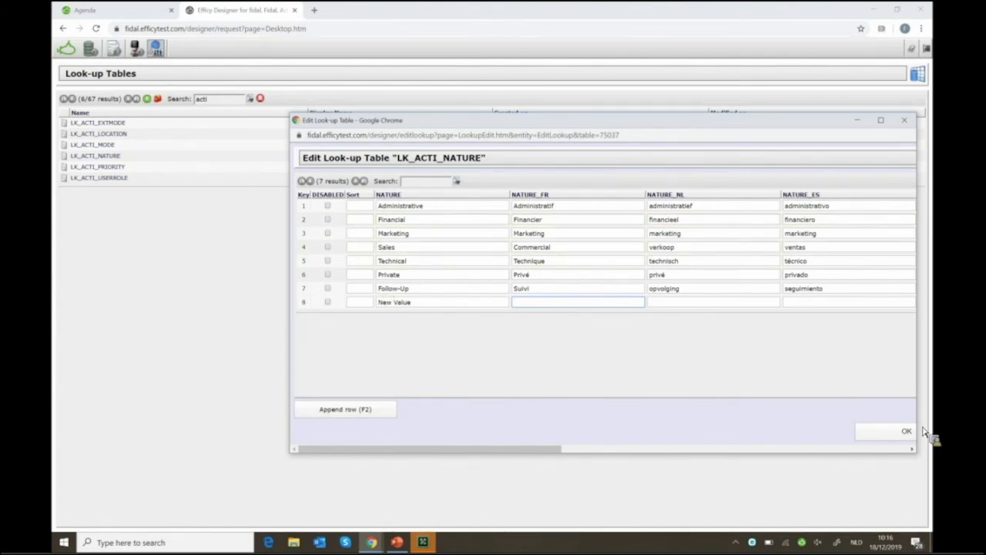
click(898, 443)
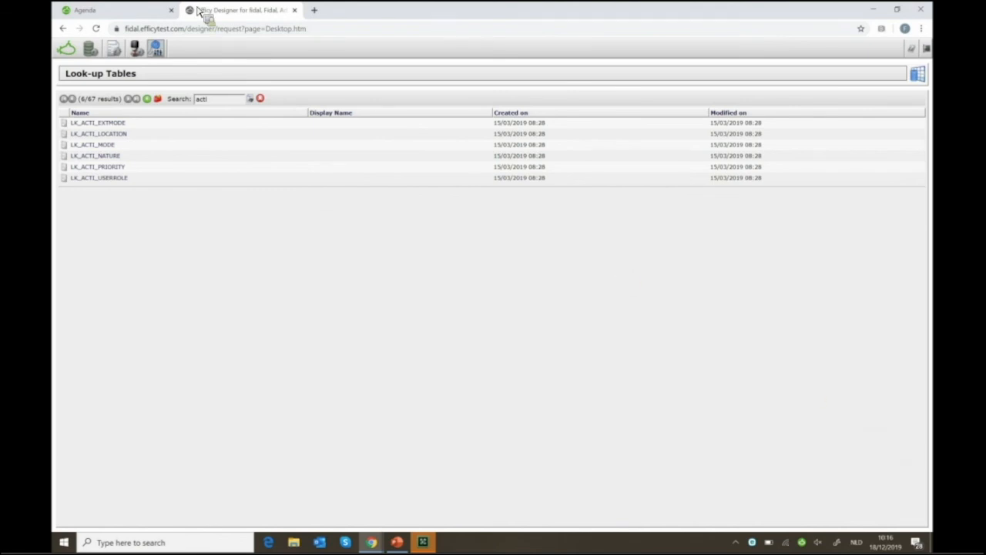
Create a new task in the CRM Agenda, confirm Nature now offers 'New Value', then close it
click(116, 11)
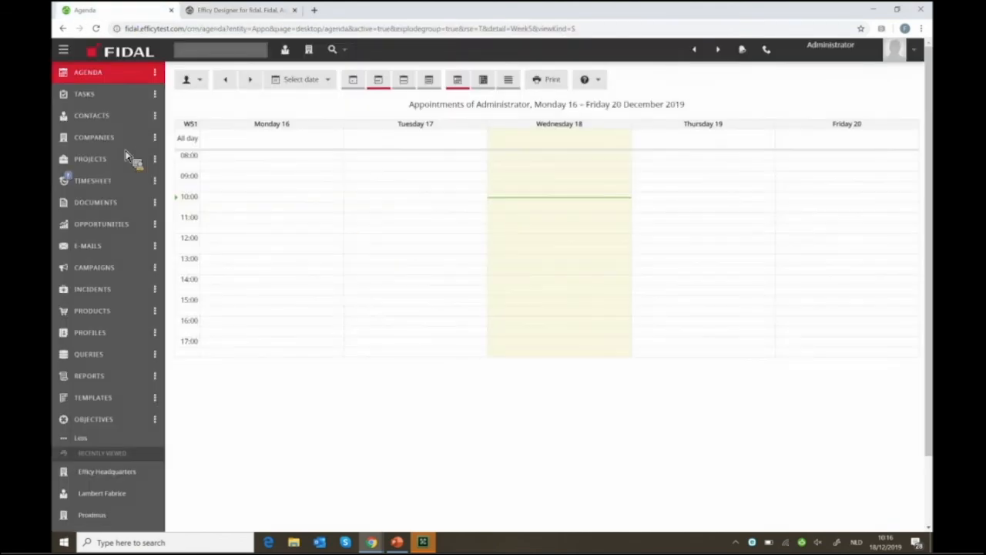
click(158, 96)
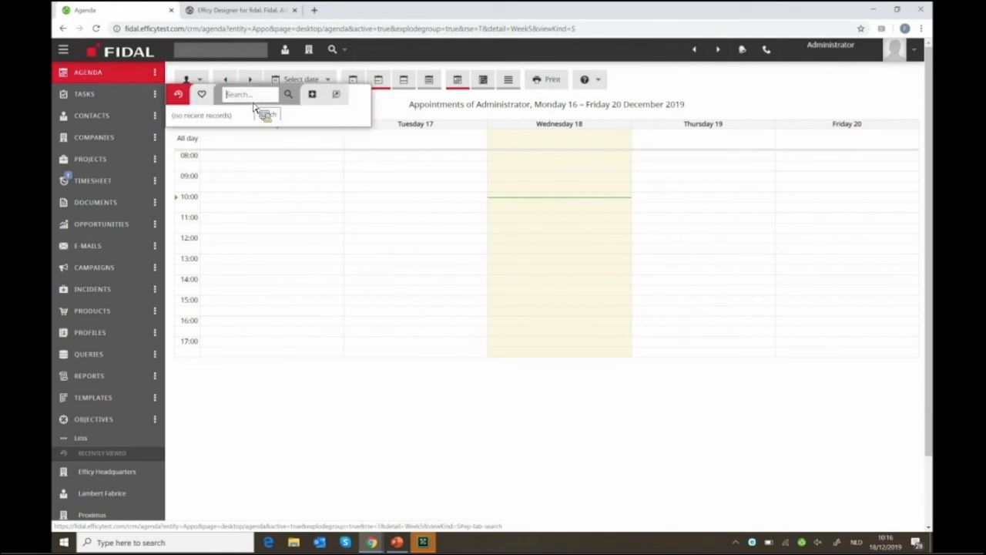
click(312, 94)
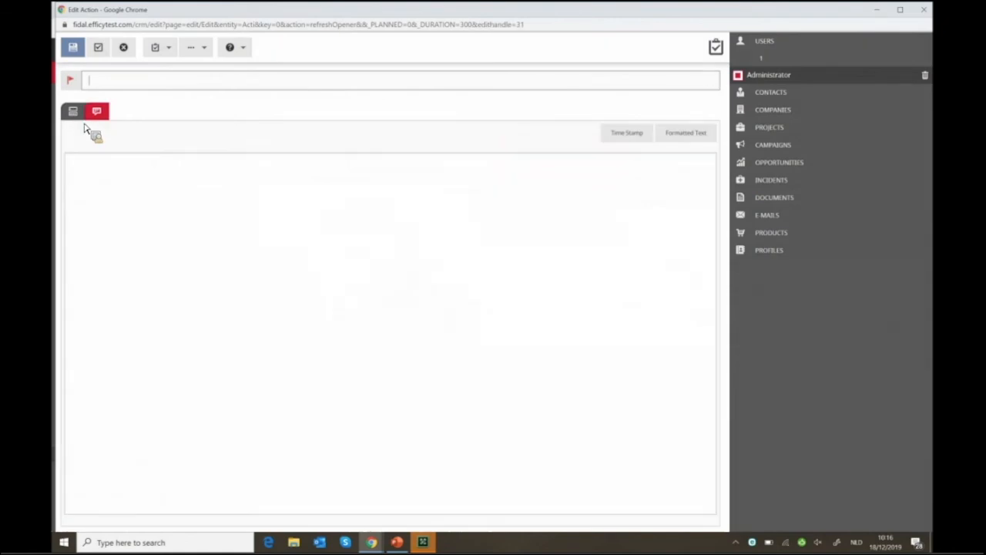
click(74, 113)
click(269, 226)
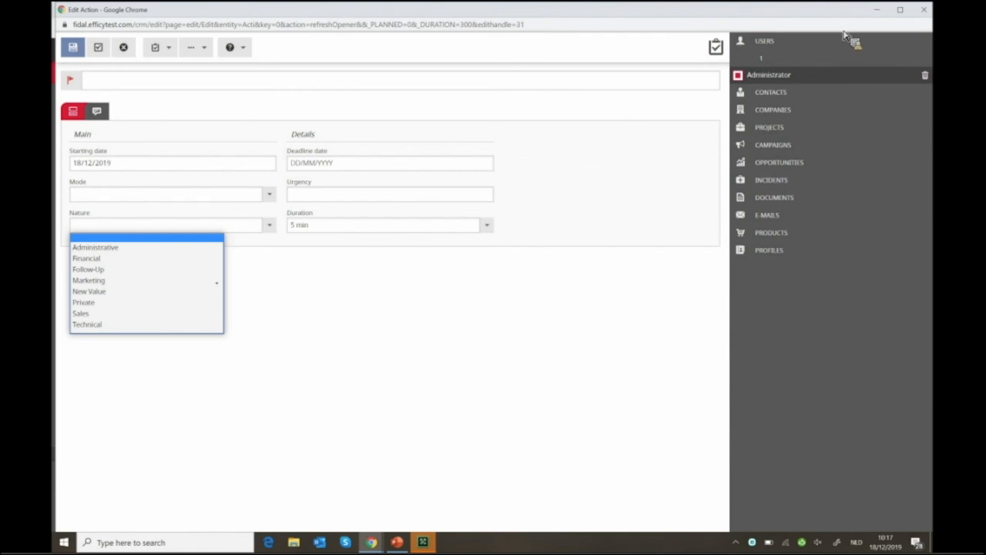
click(929, 11)
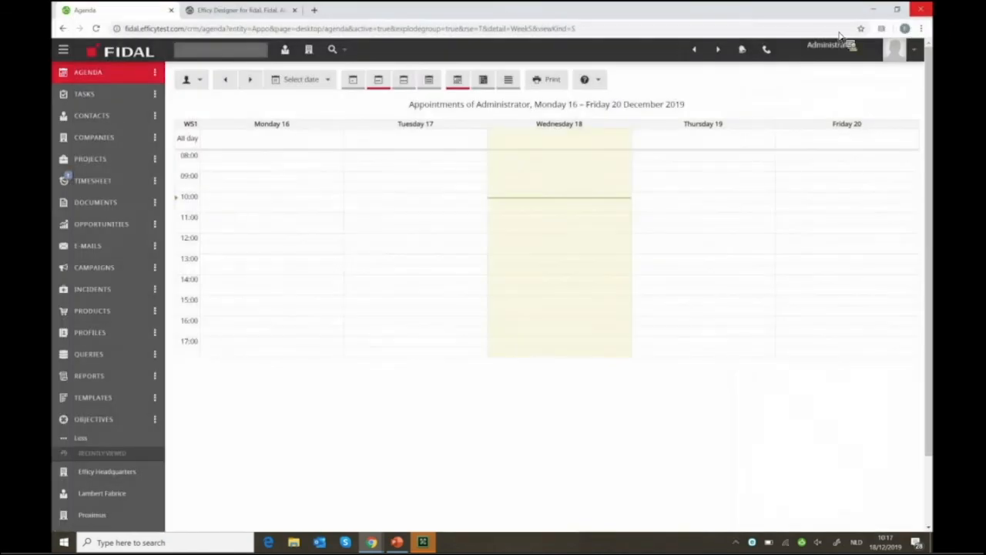
Open the Documentation reference under Content Management > References and close it without changes
click(270, 12)
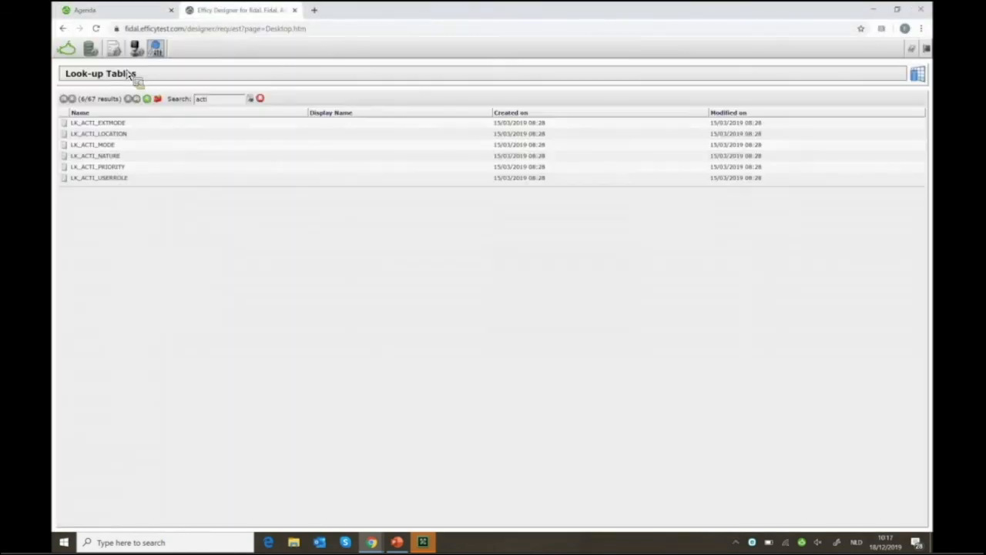
click(169, 50)
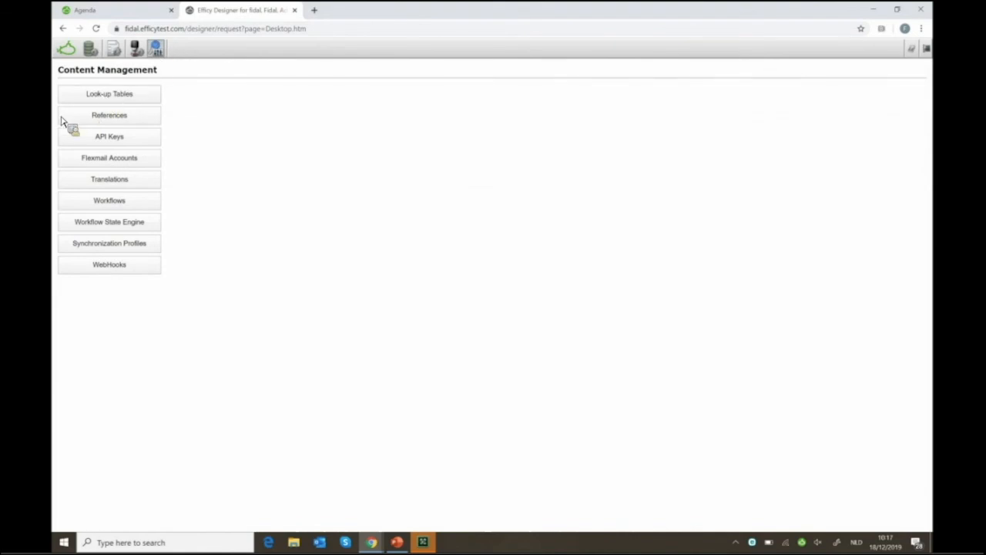
click(100, 119)
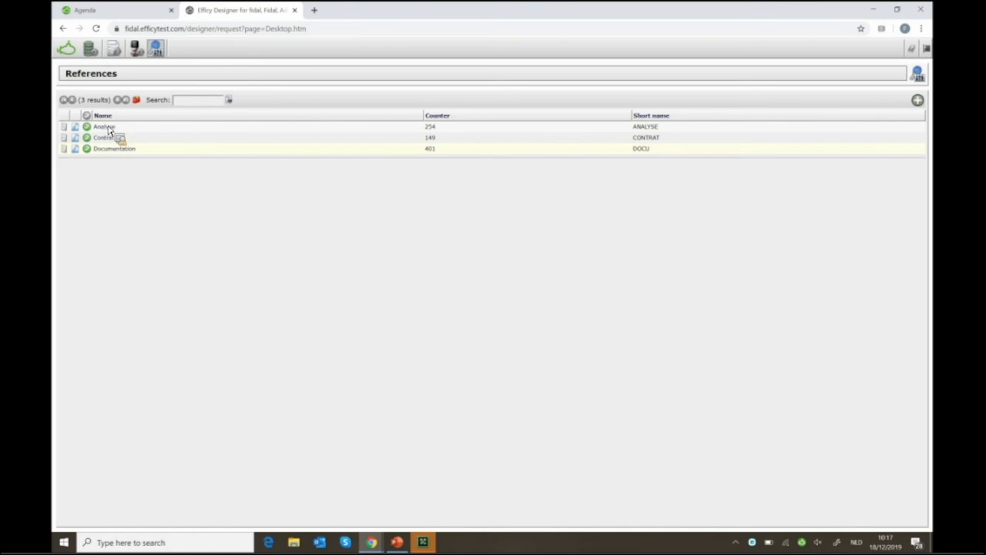
mouse_move(95, 143)
mouse_down()
mouse_move(100, 159)
mouse_move(467, 224)
mouse_move(383, 193)
mouse_move(87, 153)
mouse_up()
click(107, 150)
drag(397, 124, 266, 41)
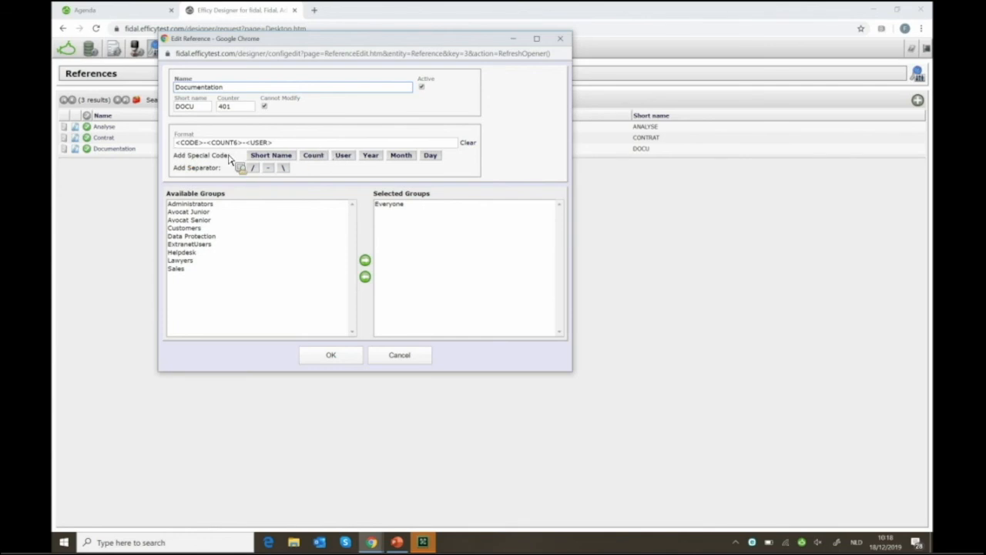
click(397, 357)
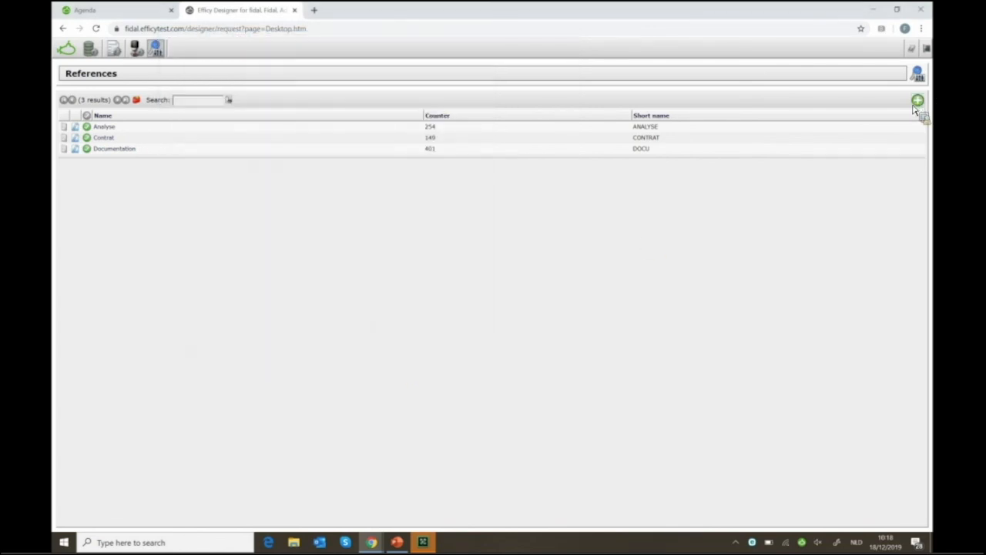
Start a new reference named DEMO REFERE with short name DERE and counter 1
click(919, 101)
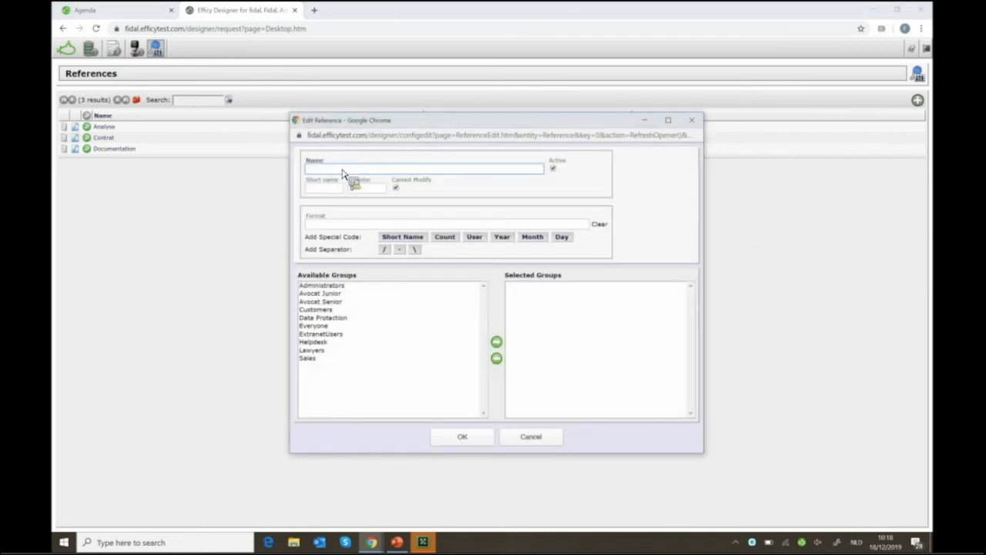
text(DEMO REFERE)
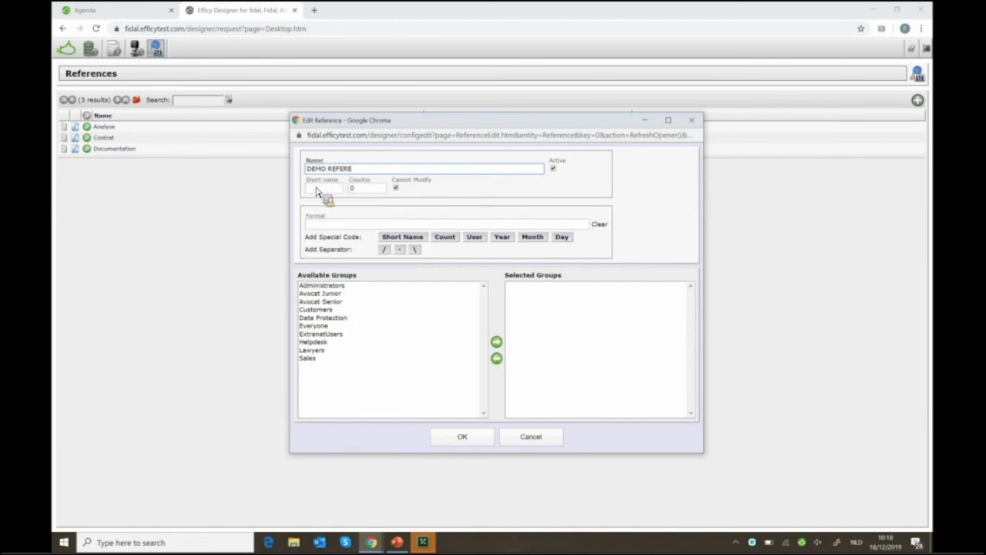
click(317, 190)
text(DE)
text(REFERE)
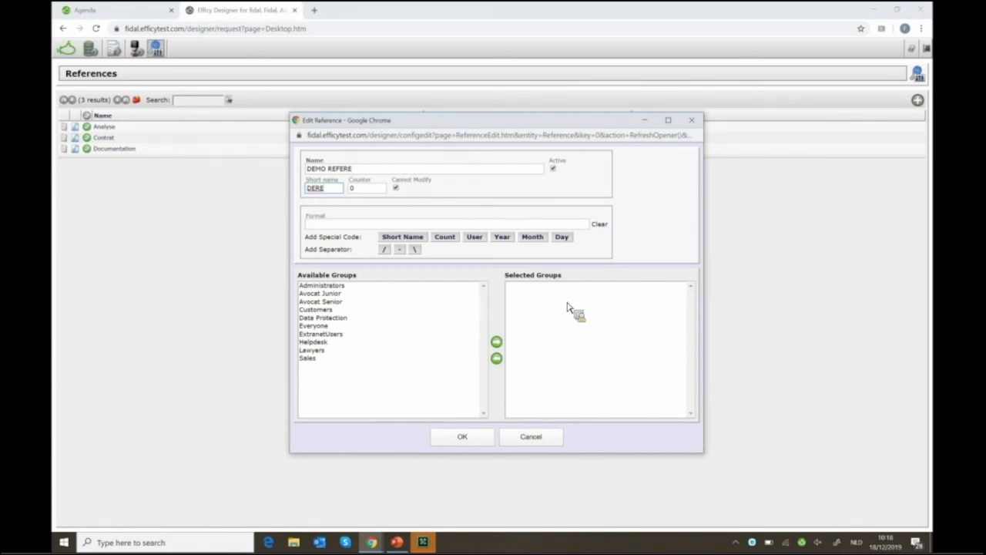
key(Tab)
text(1)
Build the reference format <CODE>-<USER>-<YEAR>-<COUNT6>
click(403, 237)
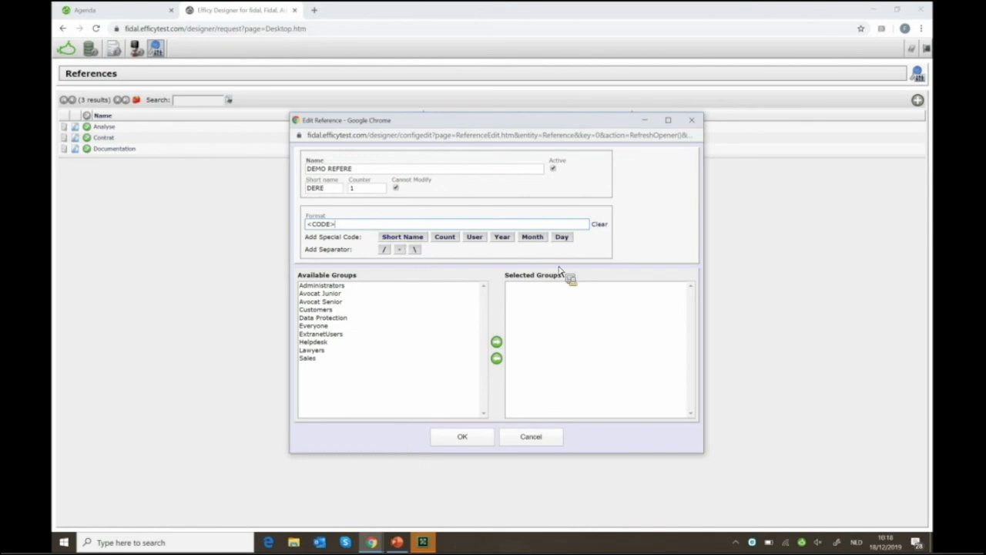
click(399, 250)
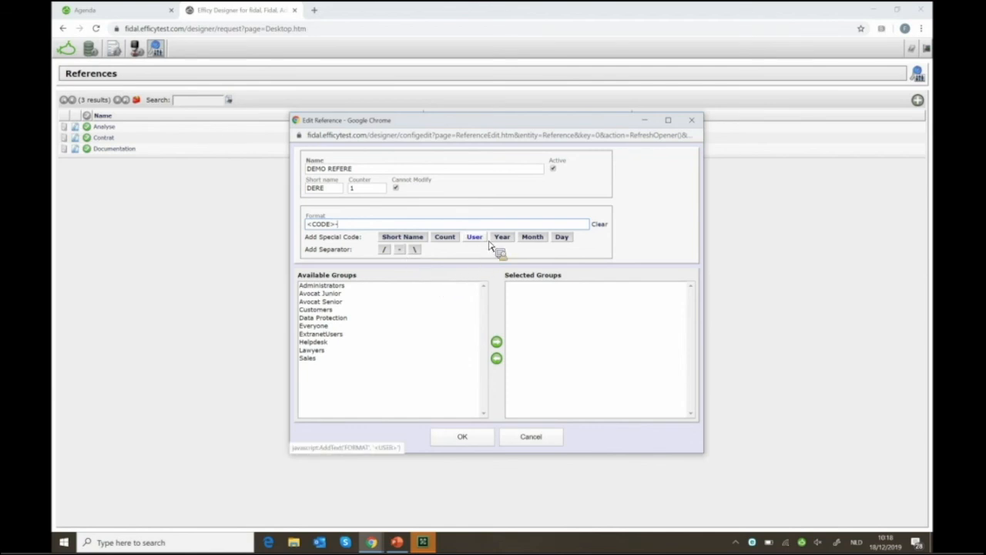
click(482, 245)
click(400, 250)
click(499, 241)
click(402, 253)
click(445, 238)
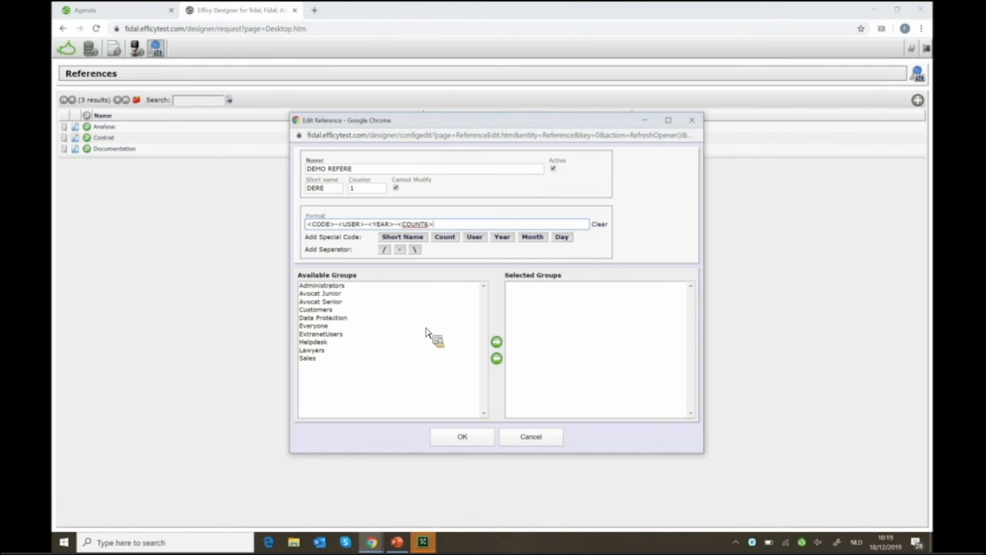
Give the Sales group access to the reference and save it
click(329, 363)
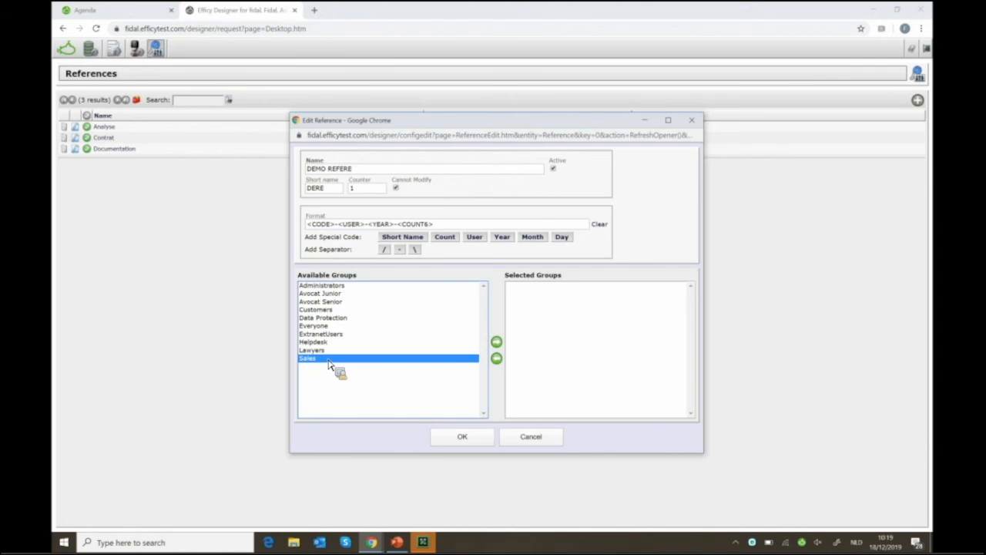
double_click(328, 364)
click(463, 437)
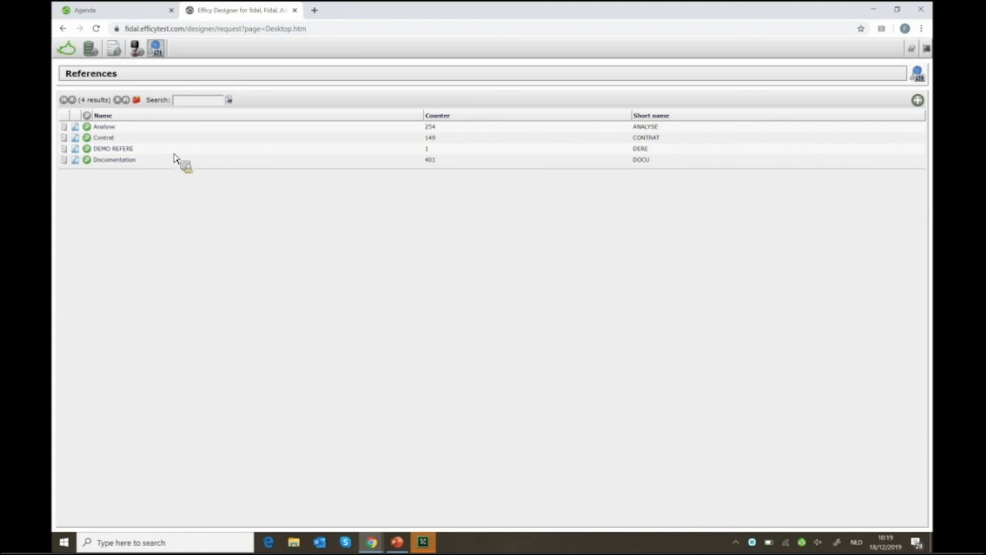
In Content Management > Translations, set Label Kind to Fields and filter by the ACTIONS table
click(158, 51)
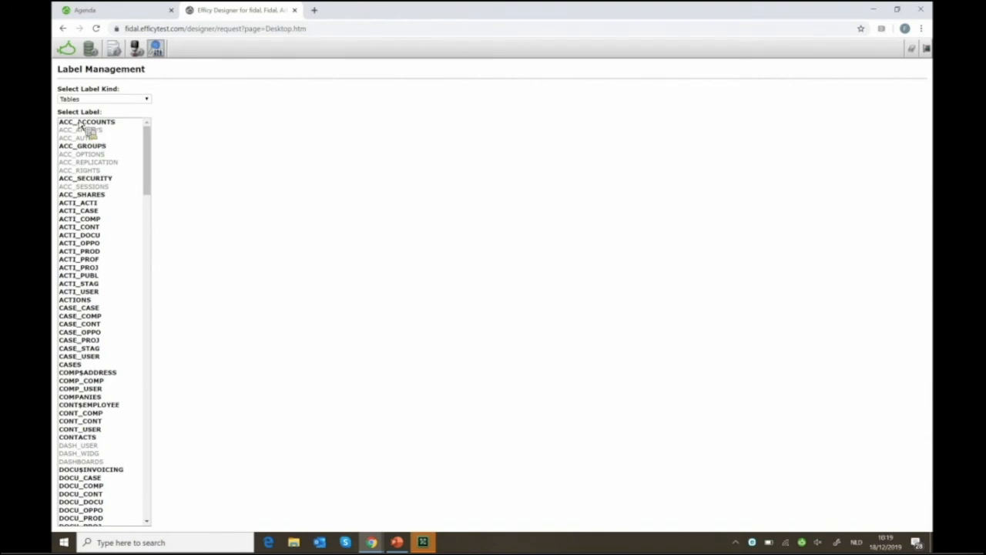
click(94, 99)
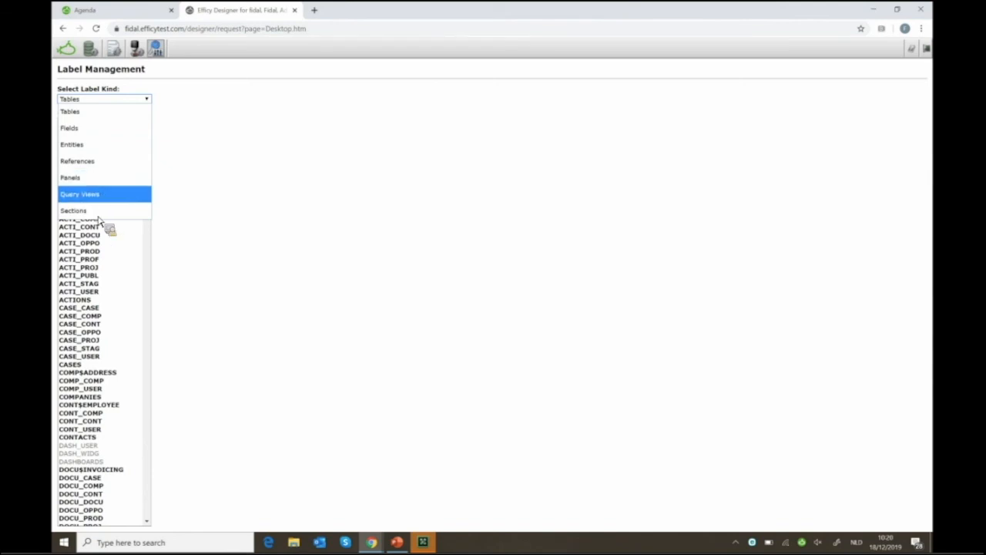
click(114, 130)
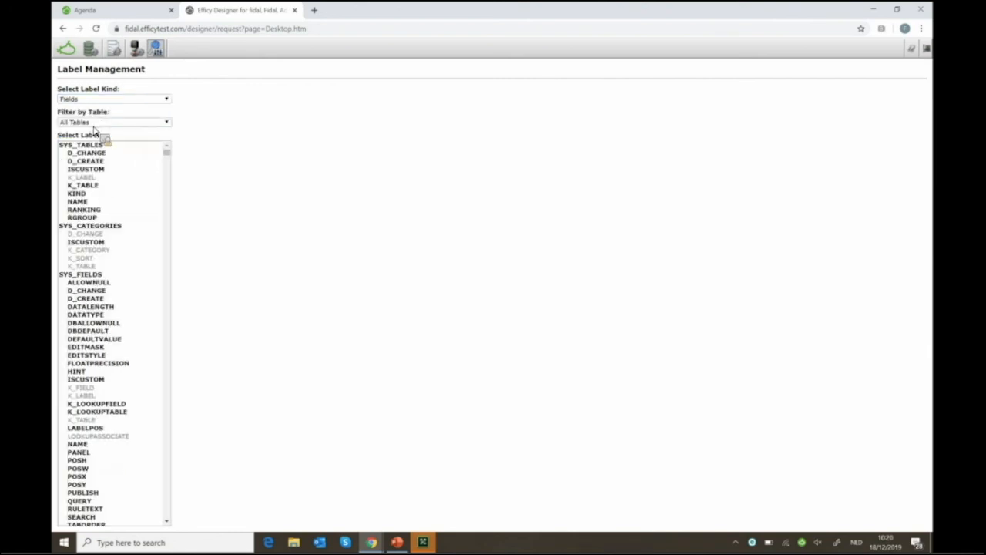
click(97, 123)
click(103, 165)
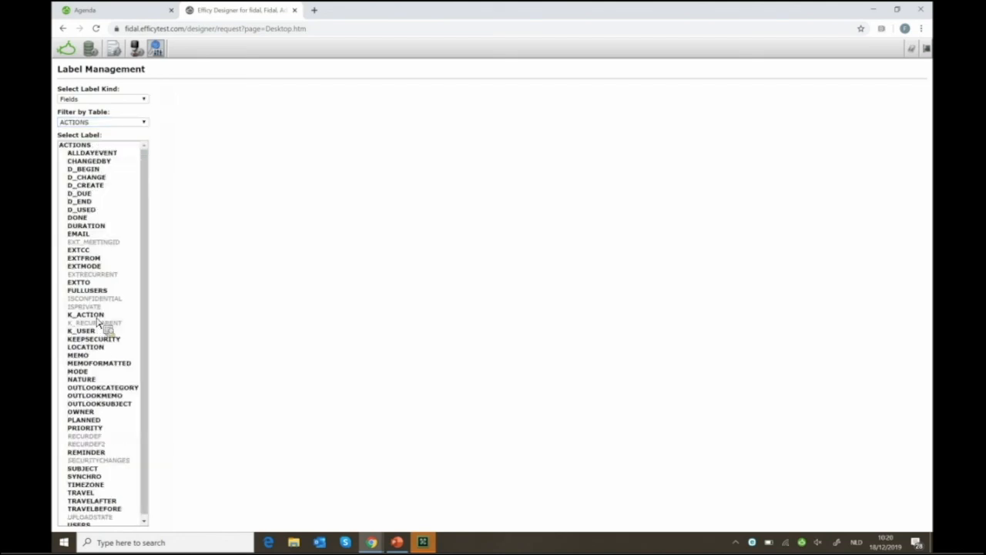
Select the NATURE label among the ACTIONS fields to see its per-language translations
click(87, 382)
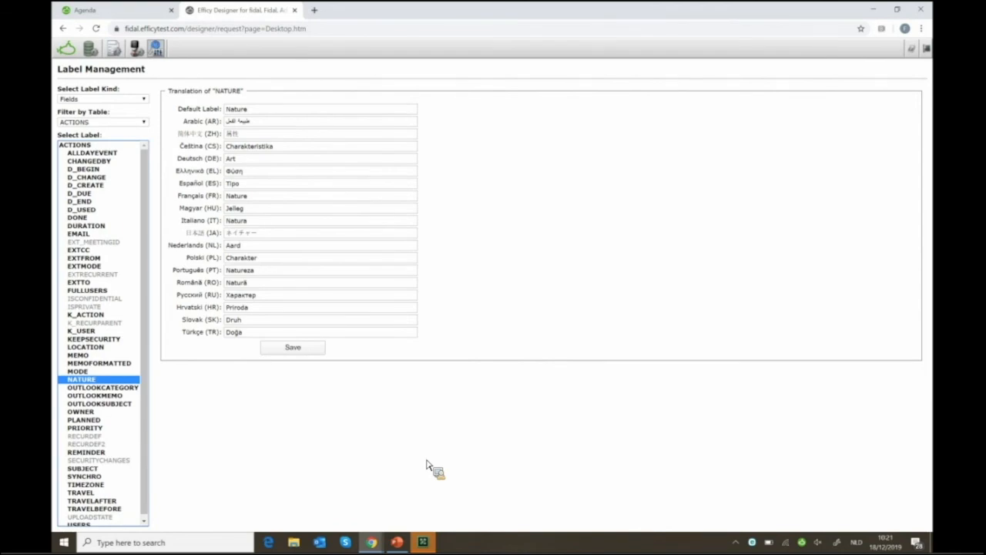
Open the Introducing Efficy Designer help page describing its management areas and the Admin Console
click(913, 54)
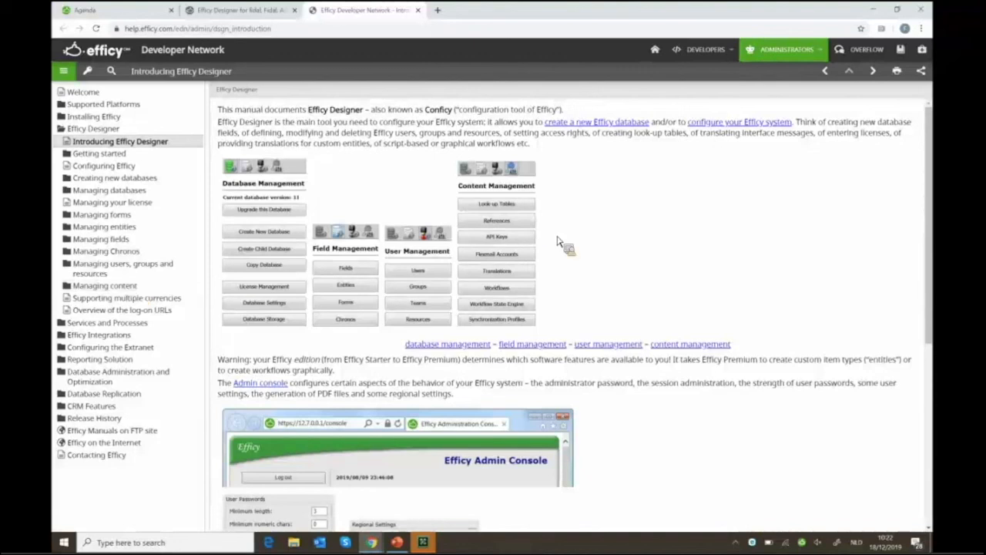
scroll(560, 242, down, 3)
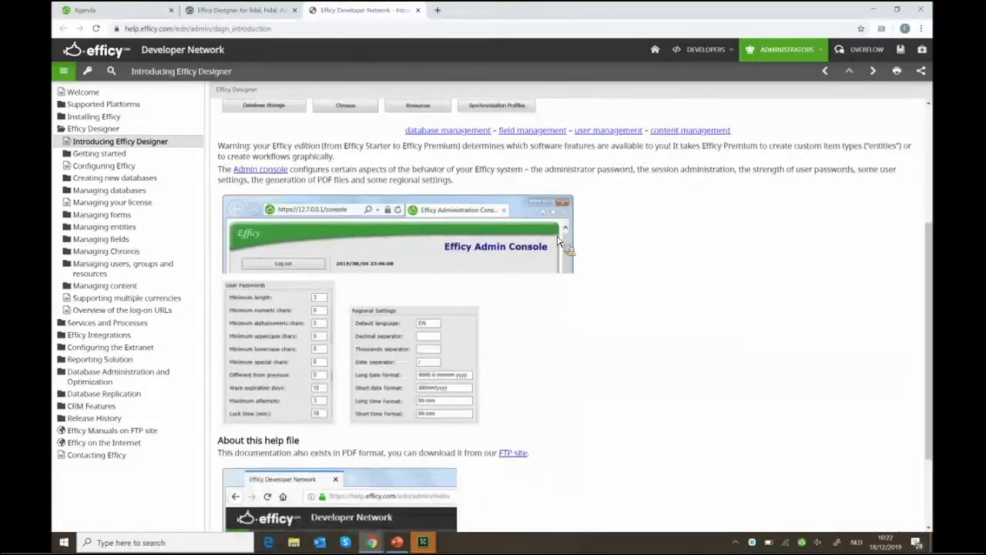
scroll(560, 241, up, 3)
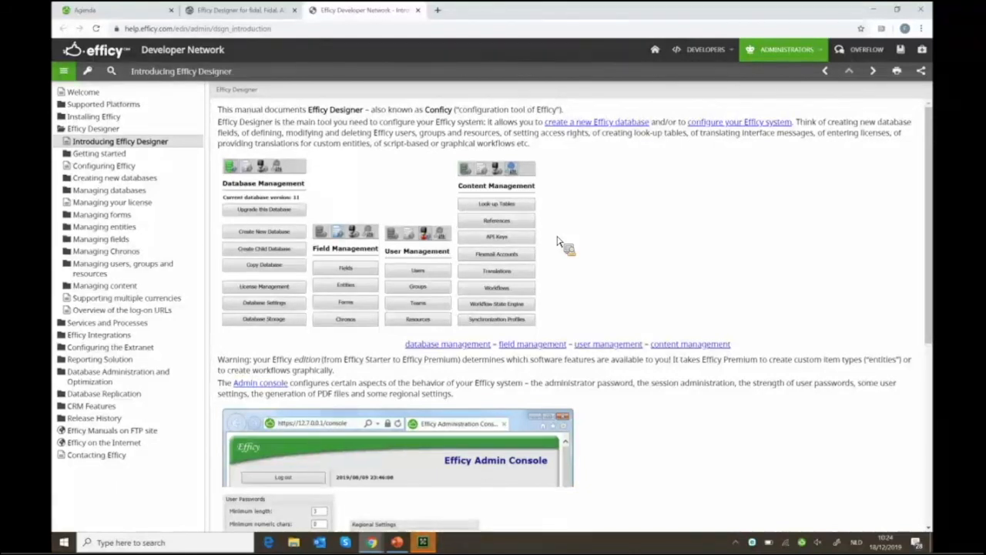
Filter the look-up tables by 'acti' and open LK_ACTI_MODE with its 13 modes in an enlarged editor
click(235, 23)
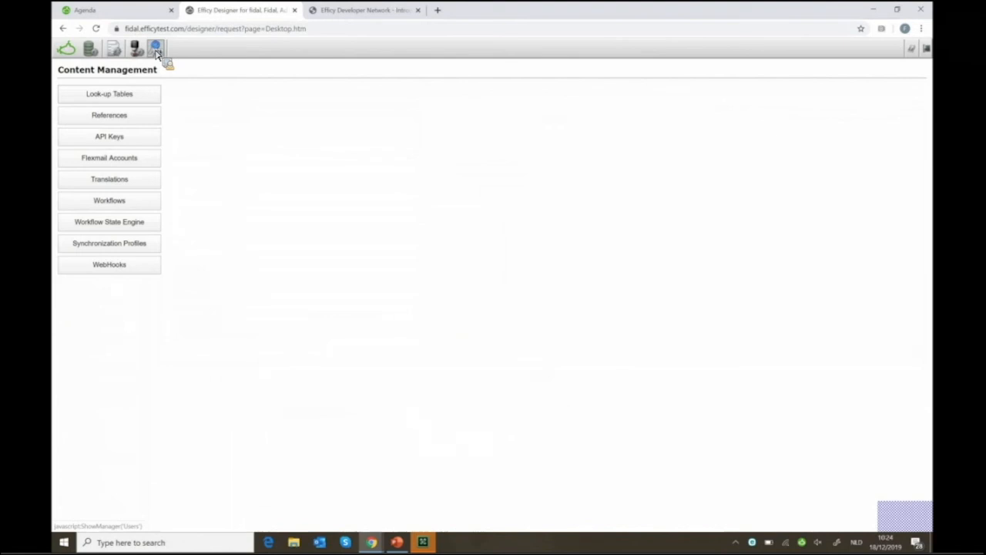
click(98, 97)
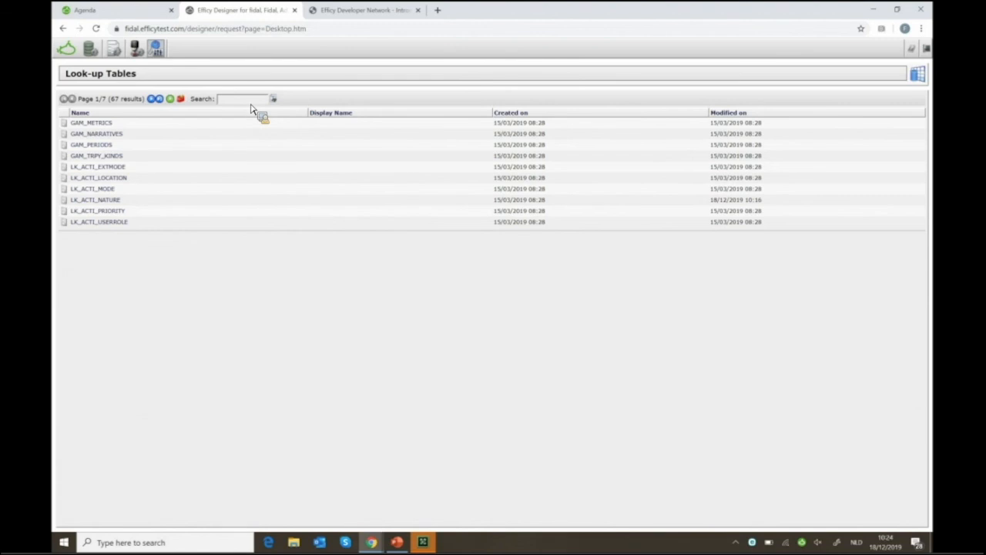
click(251, 104)
text(acti)
key(Return)
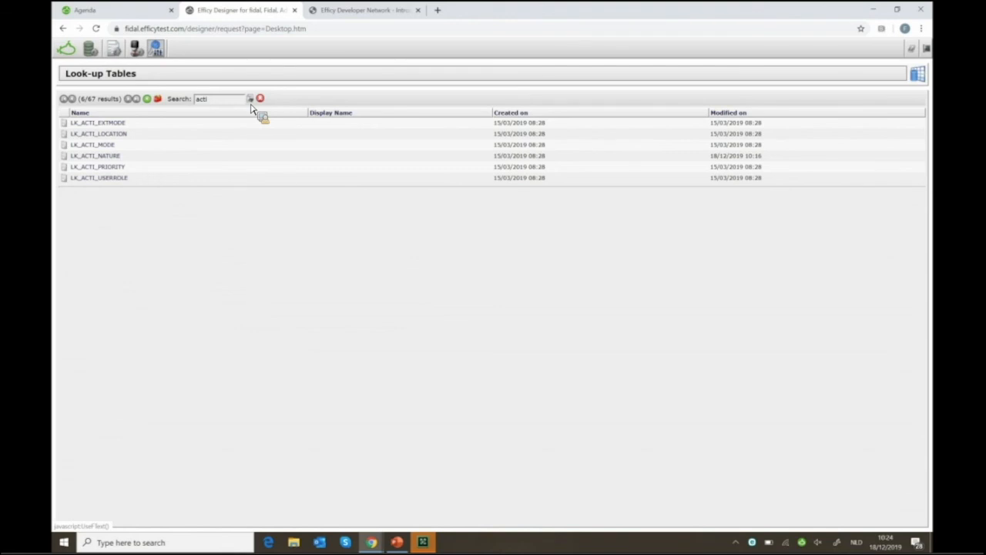
click(111, 147)
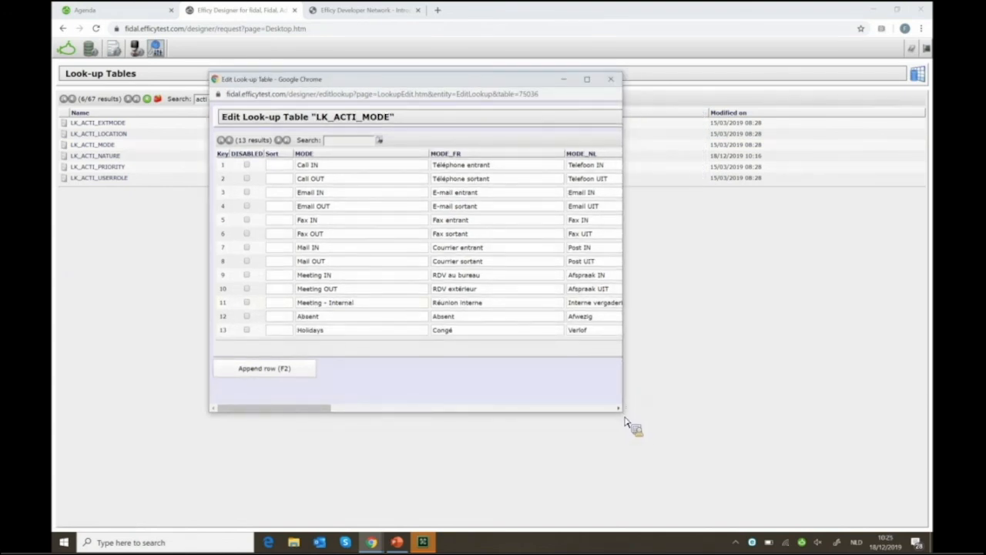
drag(626, 420, 796, 467)
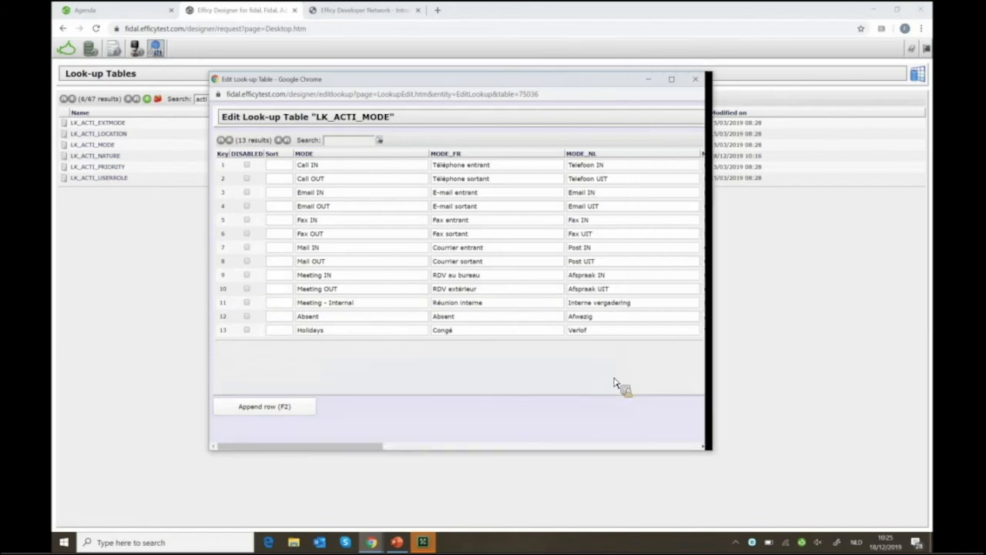
Append row 14 with MODE 'Call Back' to LK_ACTI_MODE and confirm with OK
click(252, 418)
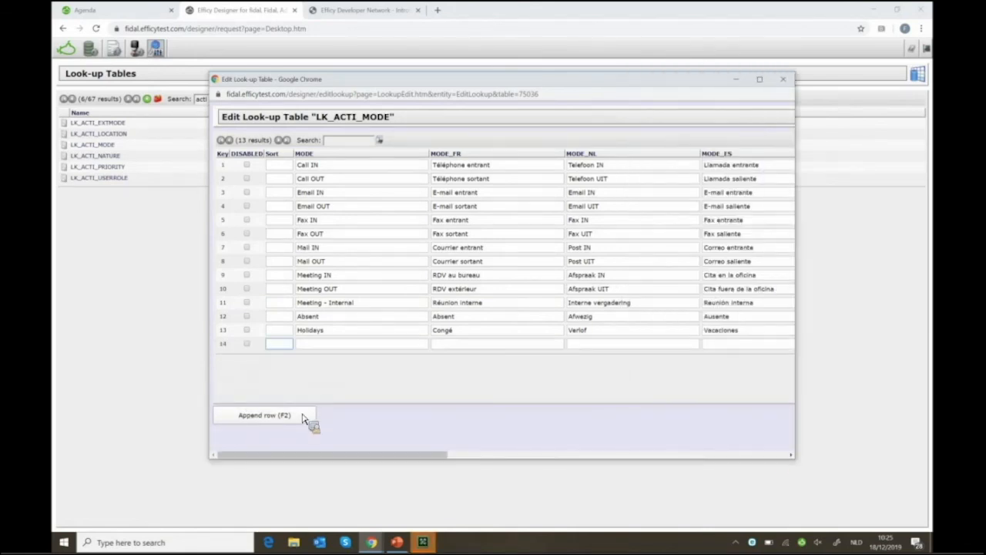
key(Tab)
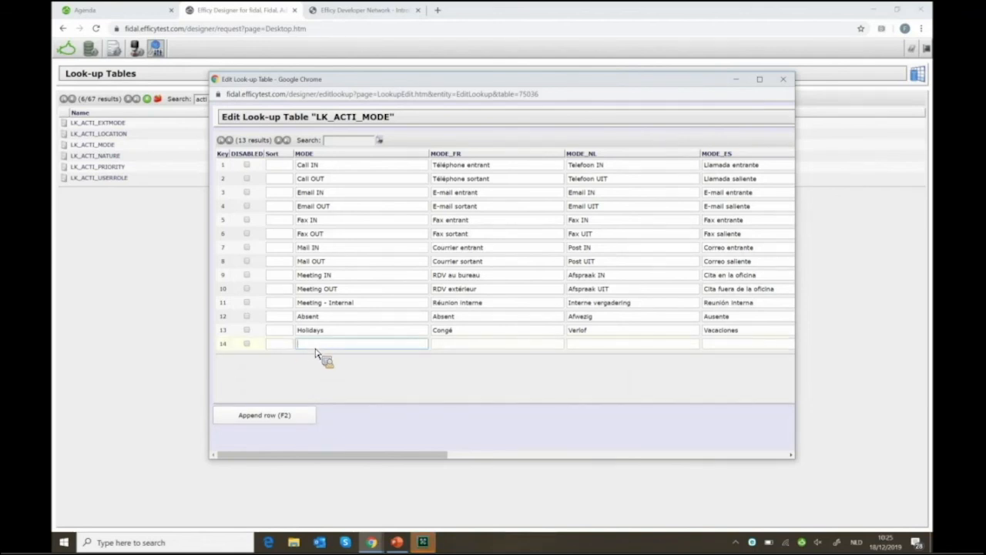
text(Call Back)
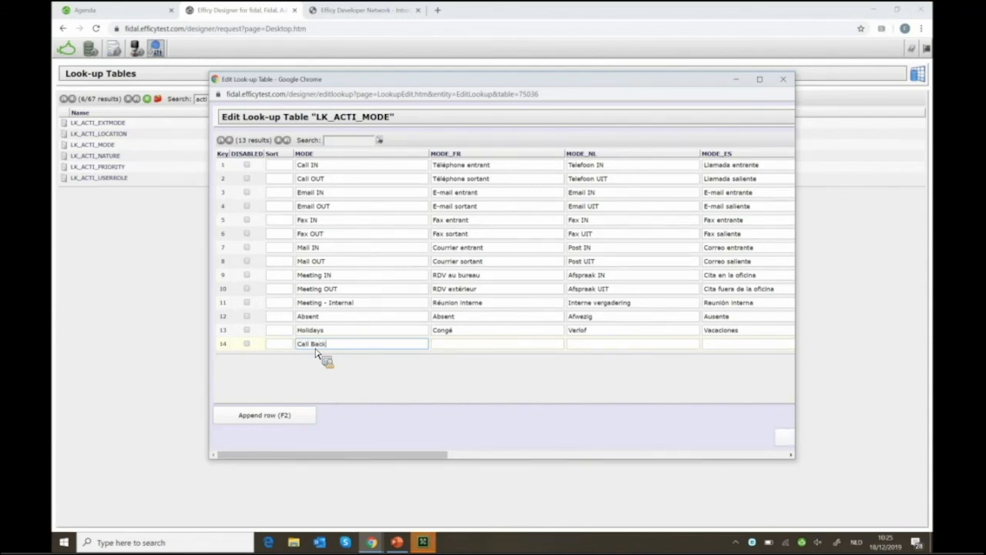
key(Tab)
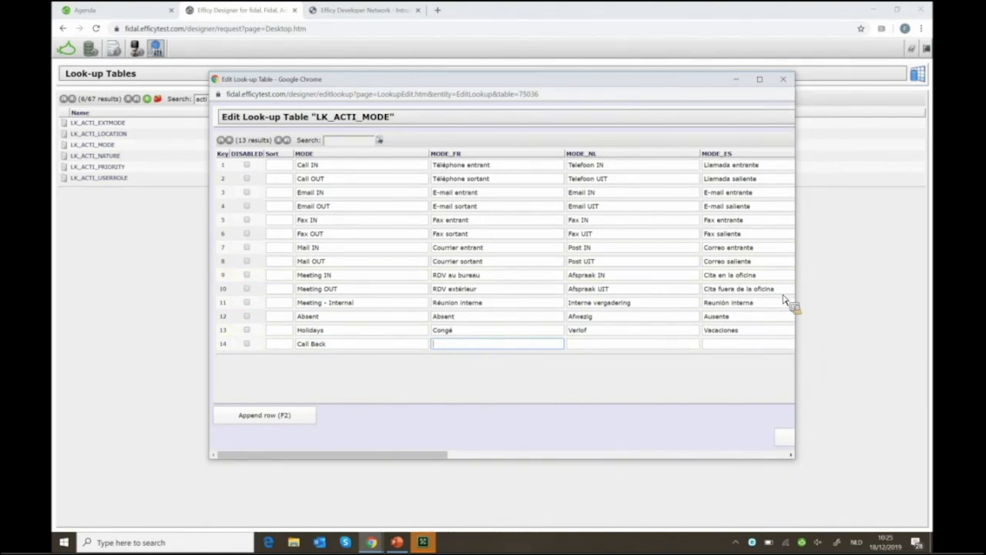
click(761, 81)
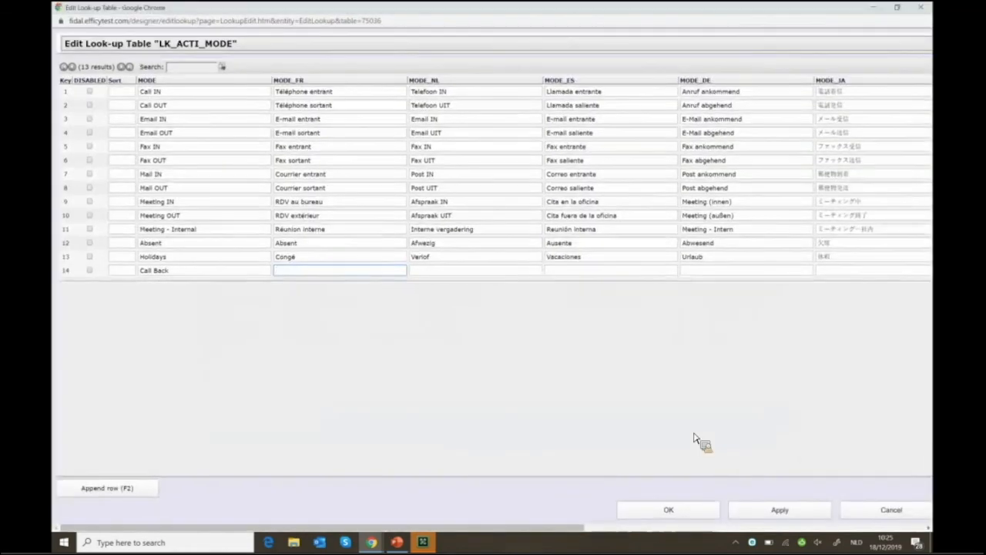
click(669, 510)
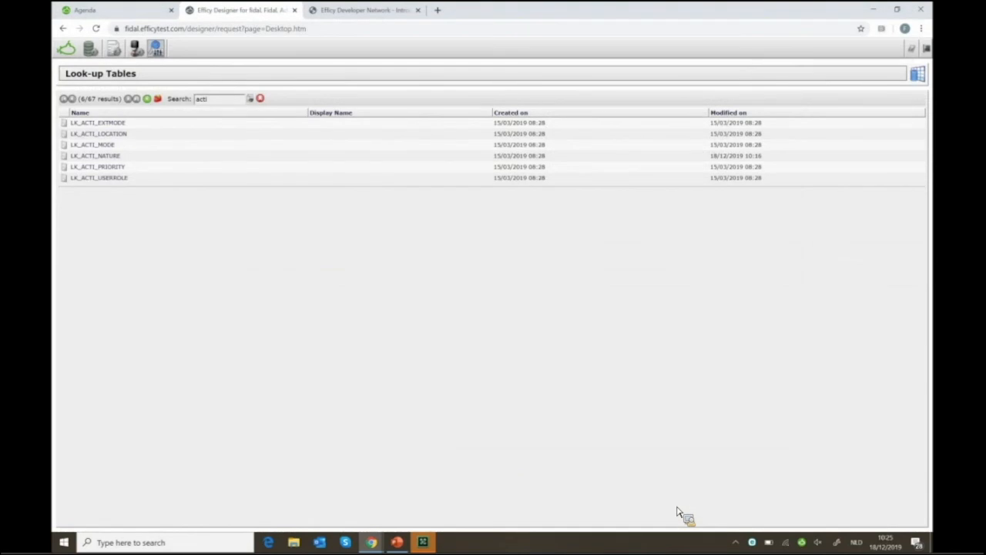
Log off Efficy CRM and log back in through the saved Efficy Logon bookmark
click(65, 11)
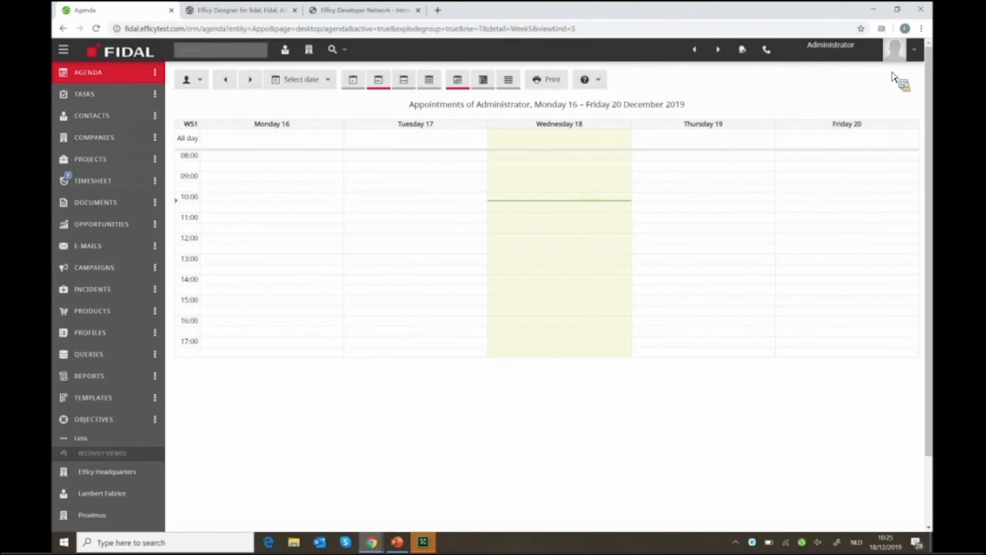
click(851, 74)
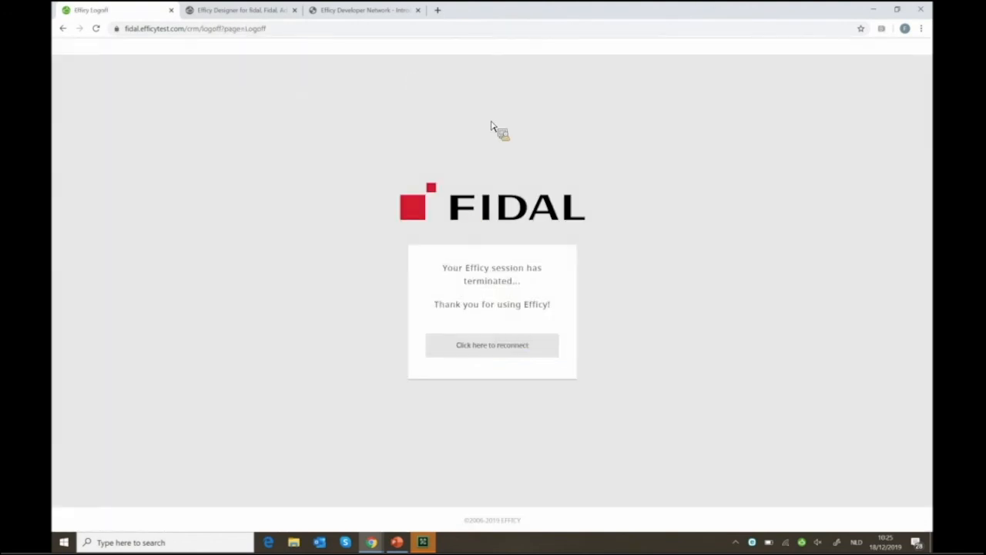
click(492, 345)
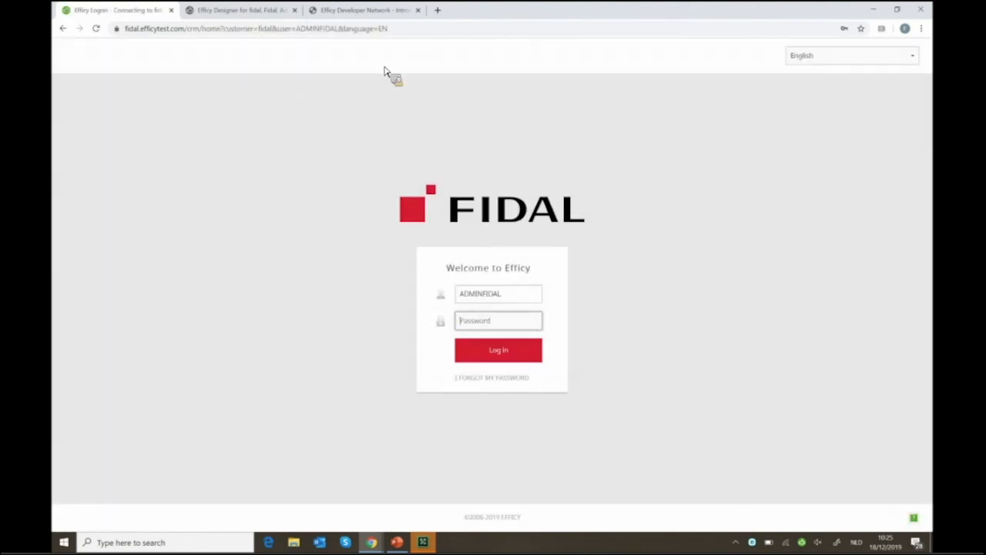
click(921, 29)
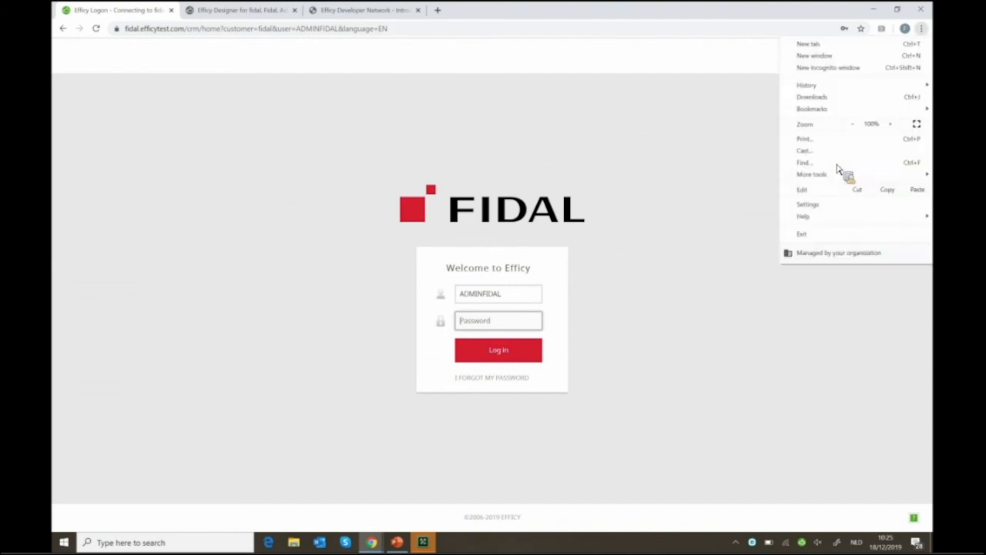
mouse_move(867, 112)
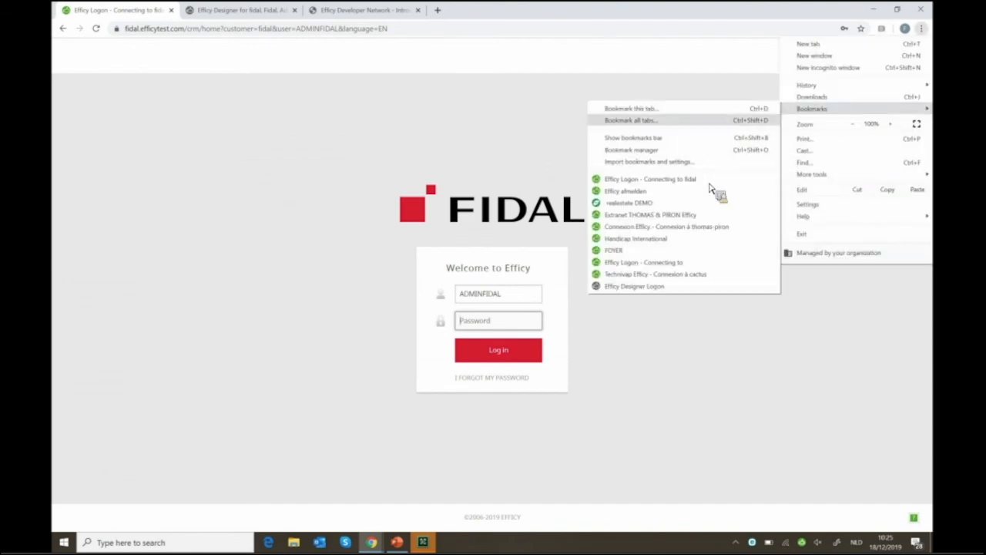
click(706, 181)
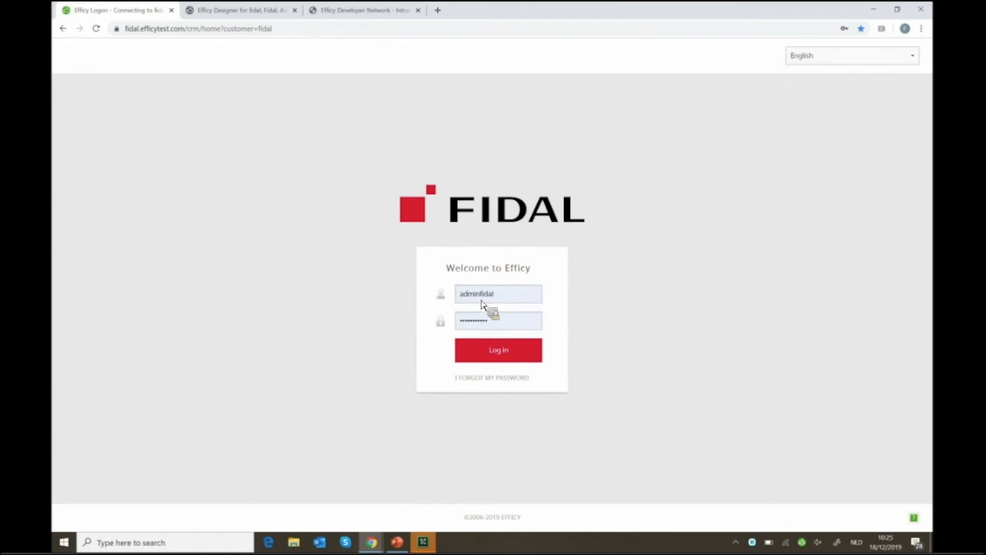
click(513, 356)
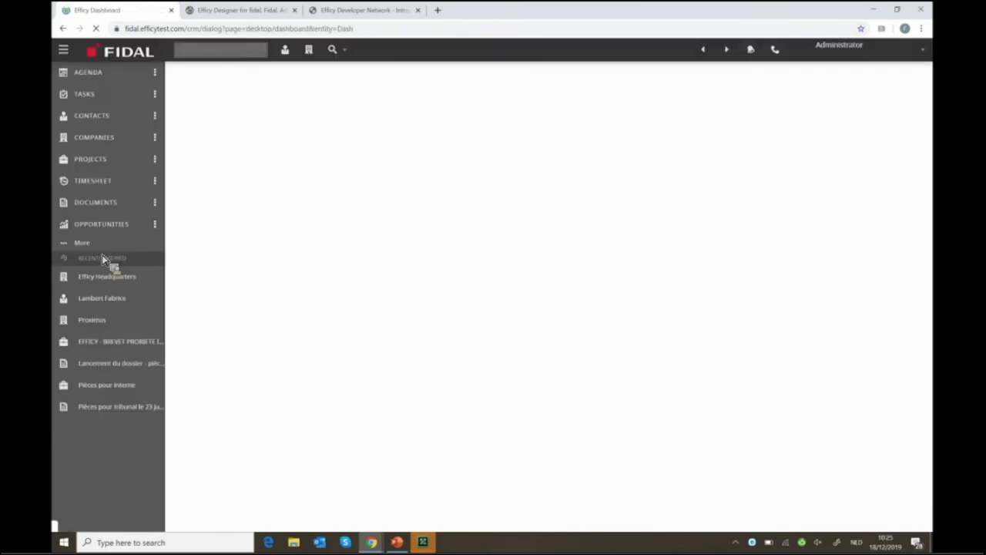
Create a new task from the Tasks quick panel and set its Mode to Call Back
click(163, 92)
click(231, 94)
text(task de)
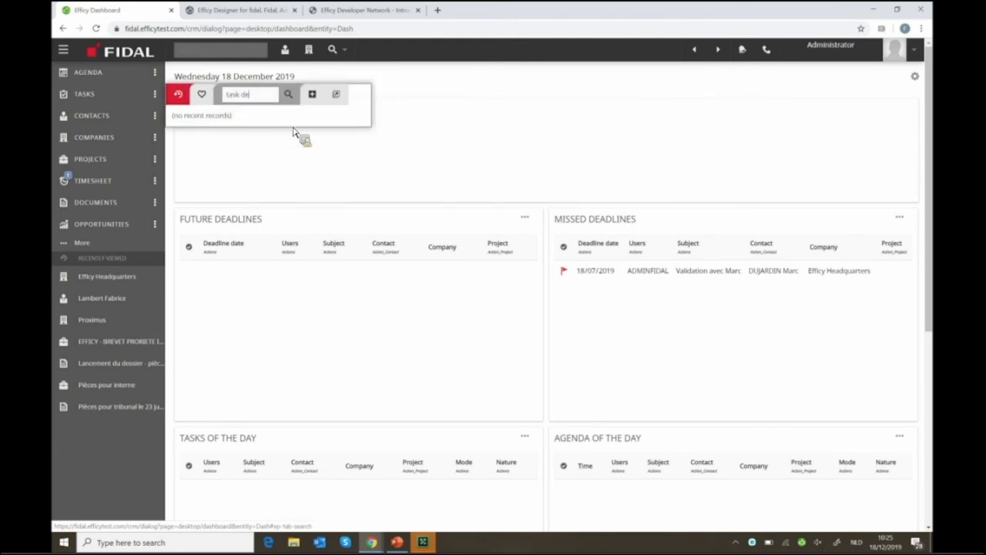
click(312, 95)
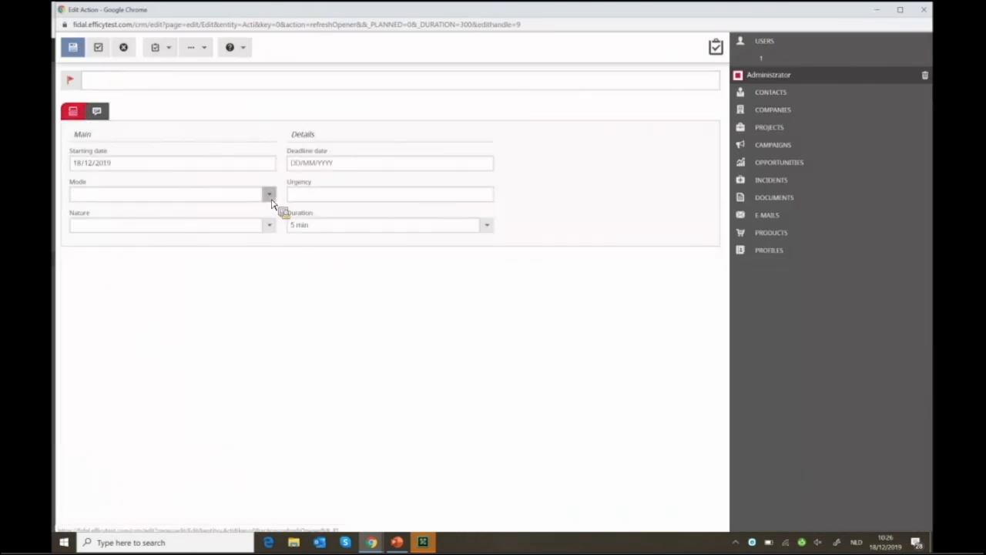
click(269, 197)
scroll(175, 269, down, 2)
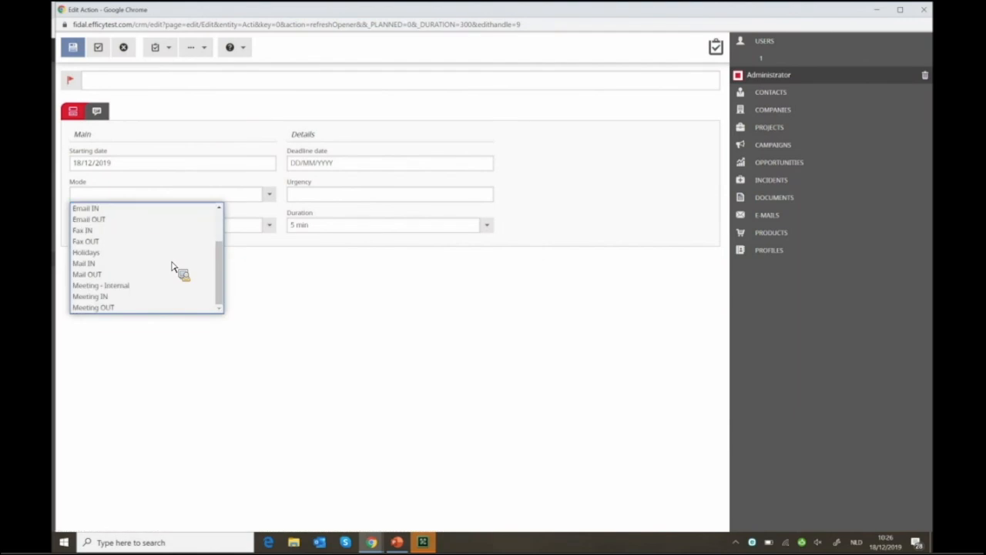
scroll(175, 268, up, 2)
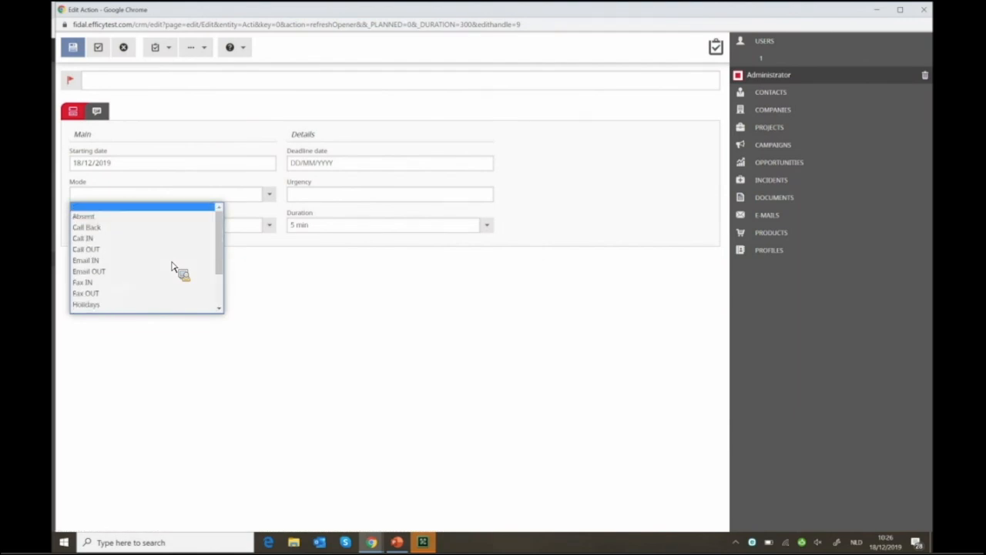
click(99, 229)
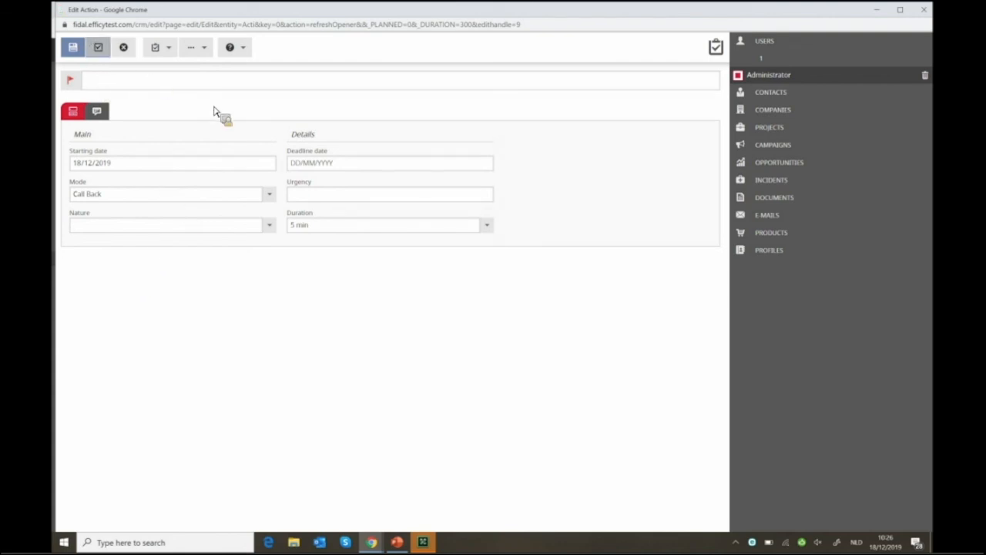
Save the Call Back task and close its form, back to the 18 December 2019 dashboard
click(260, 50)
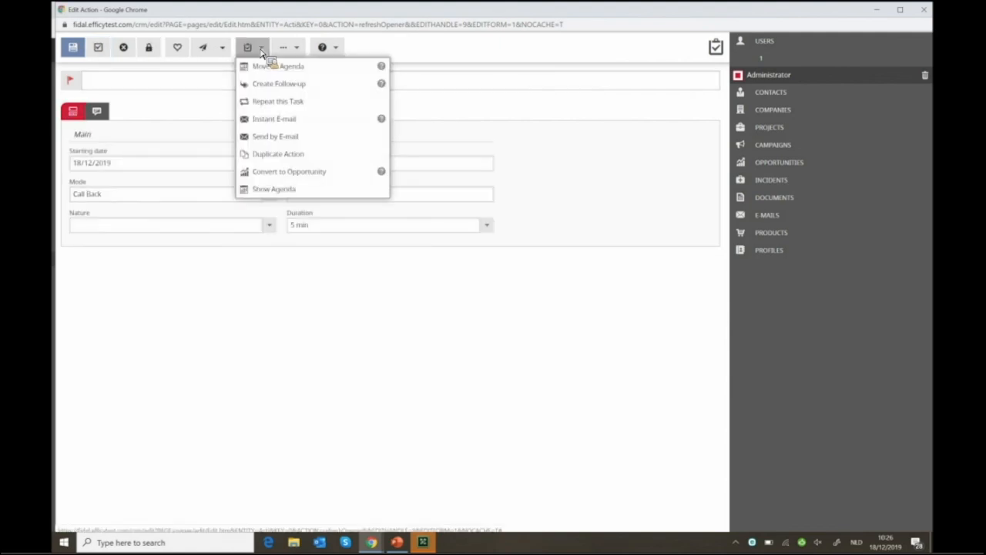
click(473, 345)
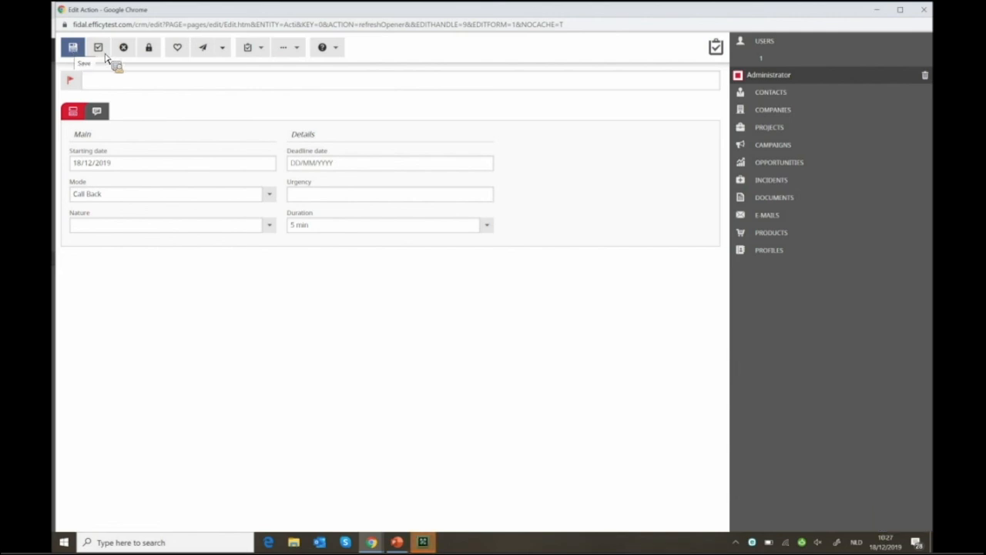
click(288, 48)
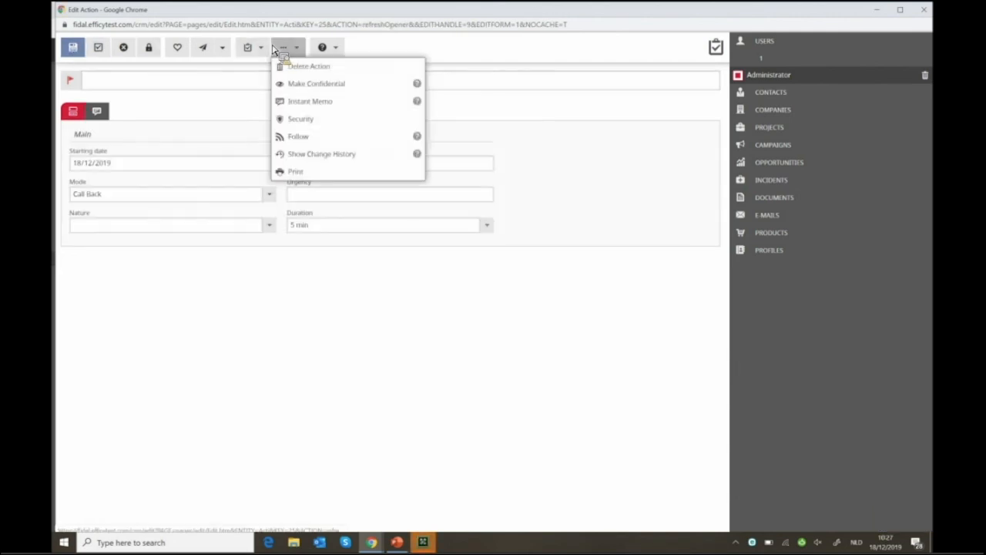
click(251, 48)
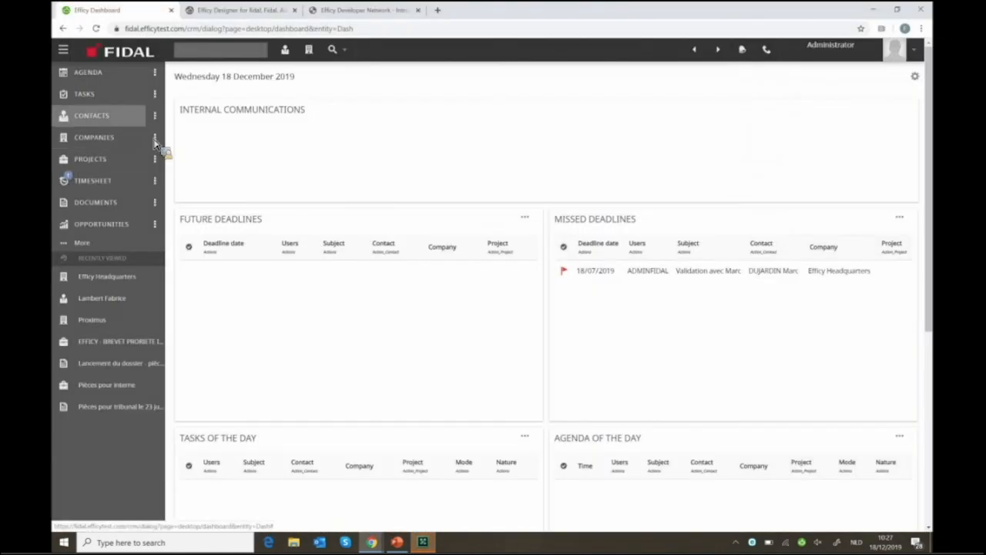
Try editing Efficy Headquarters from recent companies, dismissing the expired-context and object-unavailable errors
click(155, 139)
click(219, 159)
click(255, 80)
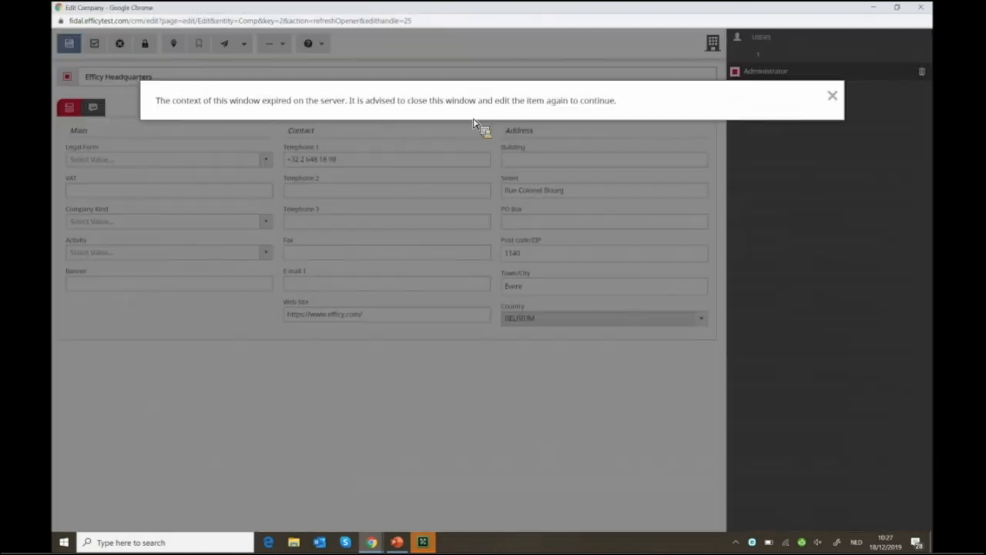
click(173, 71)
click(202, 44)
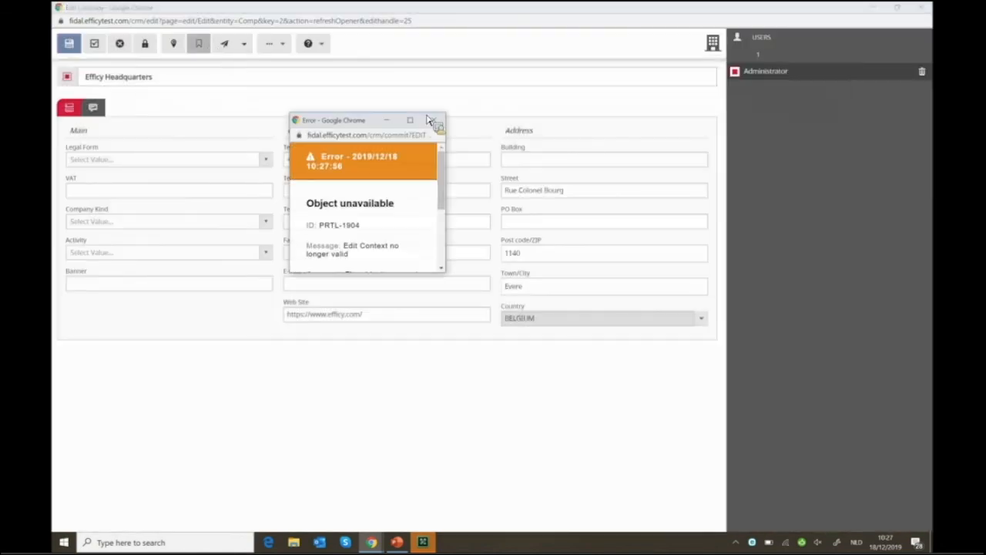
click(433, 120)
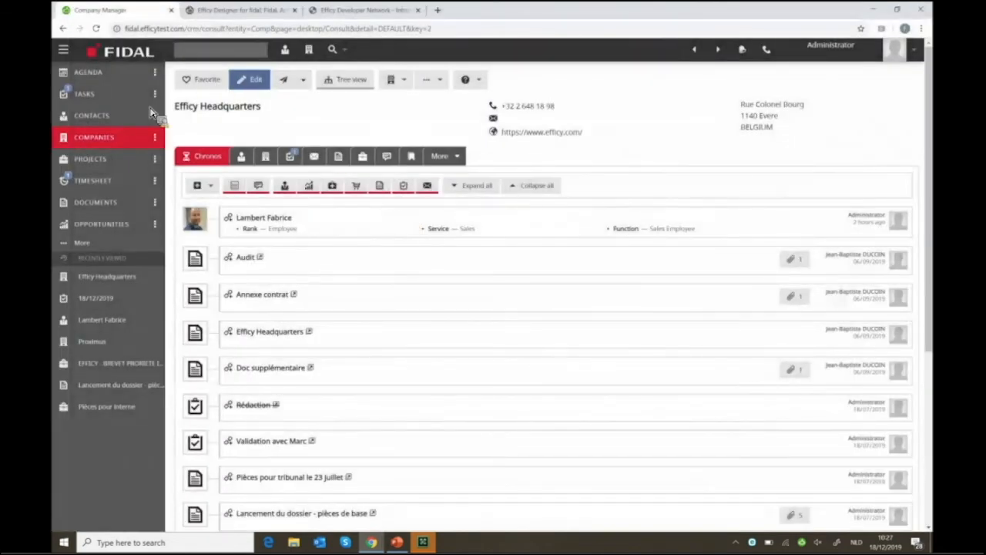
key(XF86AudioRaiseVolume)
Reopen Efficy Headquarters for editing, add the Addresses category, then return to Designer's Look-up Tables
click(156, 138)
click(217, 159)
click(256, 80)
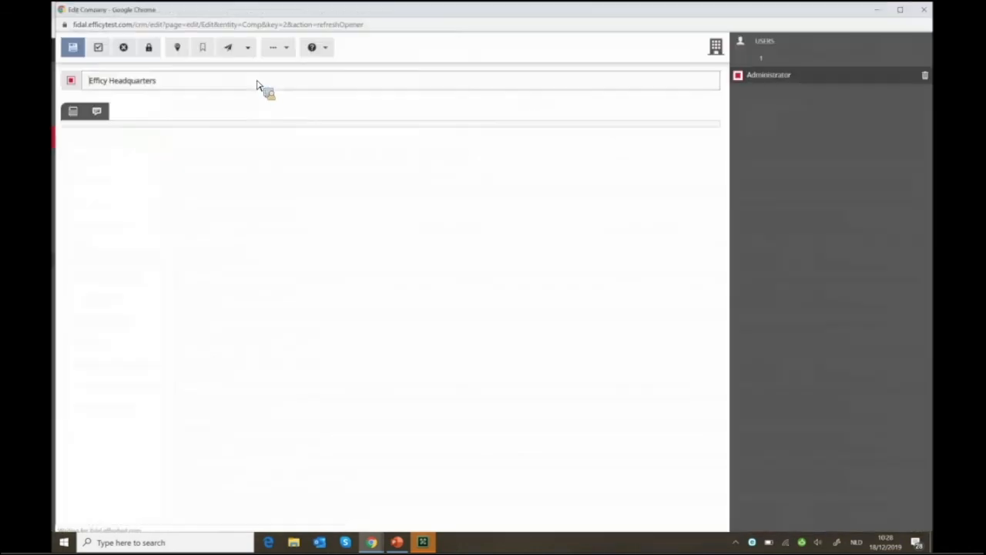
click(204, 49)
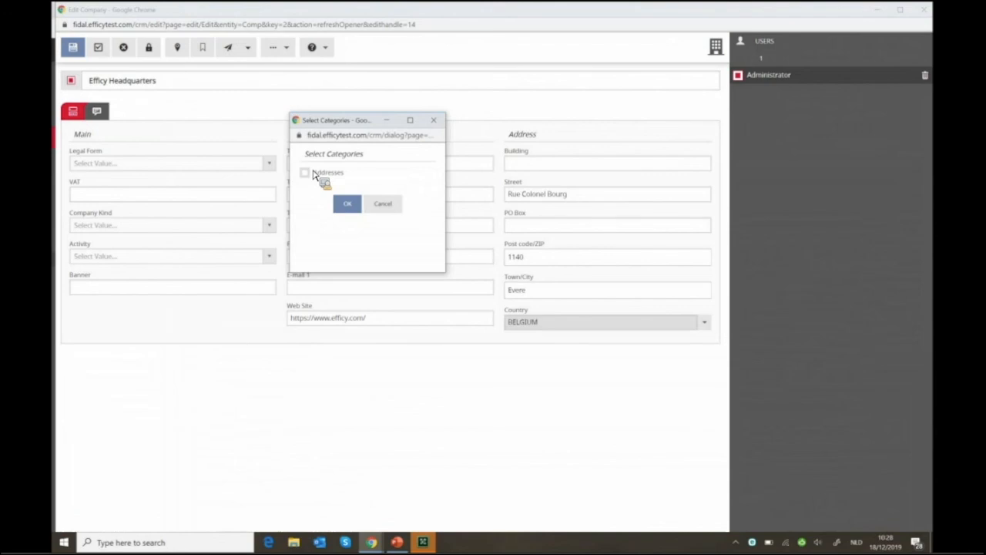
click(315, 174)
click(347, 205)
click(131, 111)
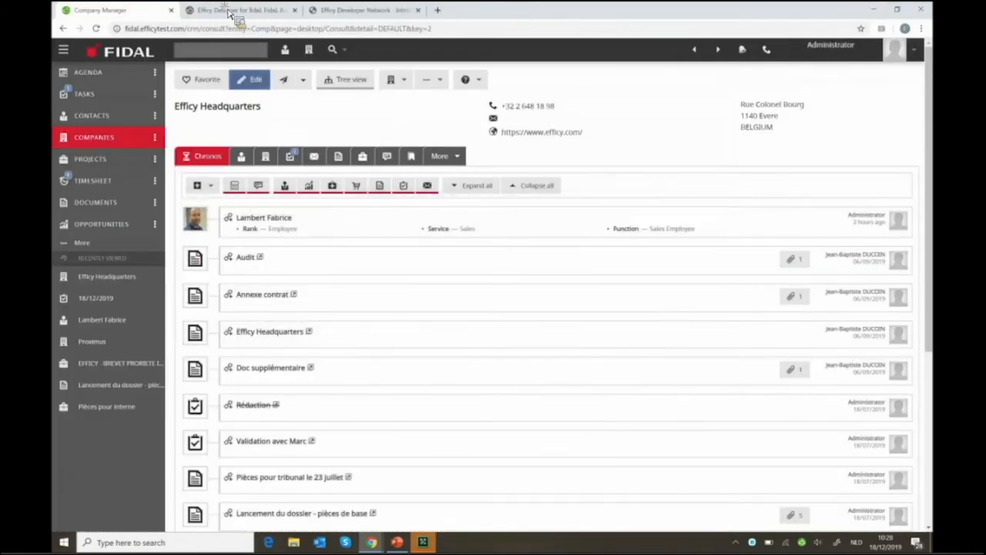
click(232, 10)
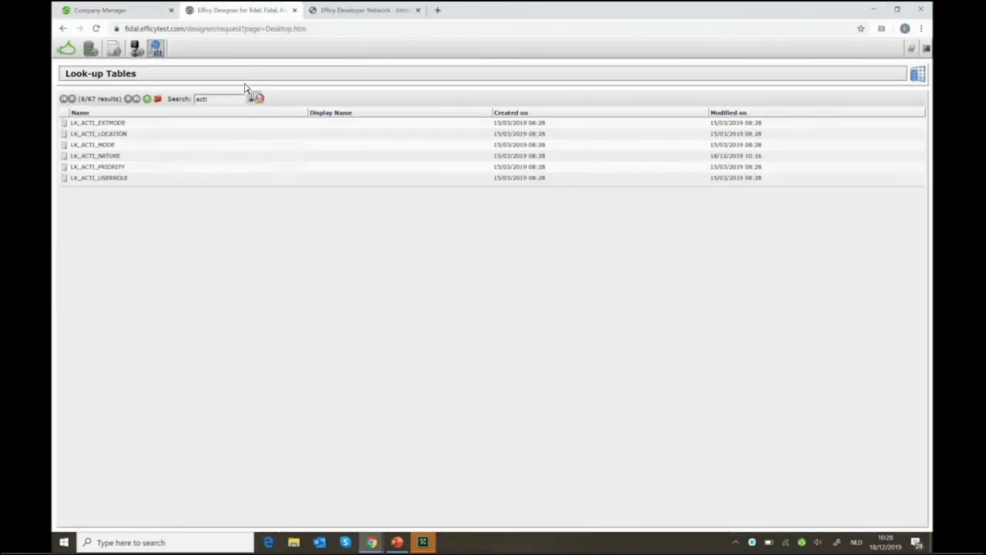
Choose the COMPANIES table under Field Management > Fields and add a category named SALES
click(122, 57)
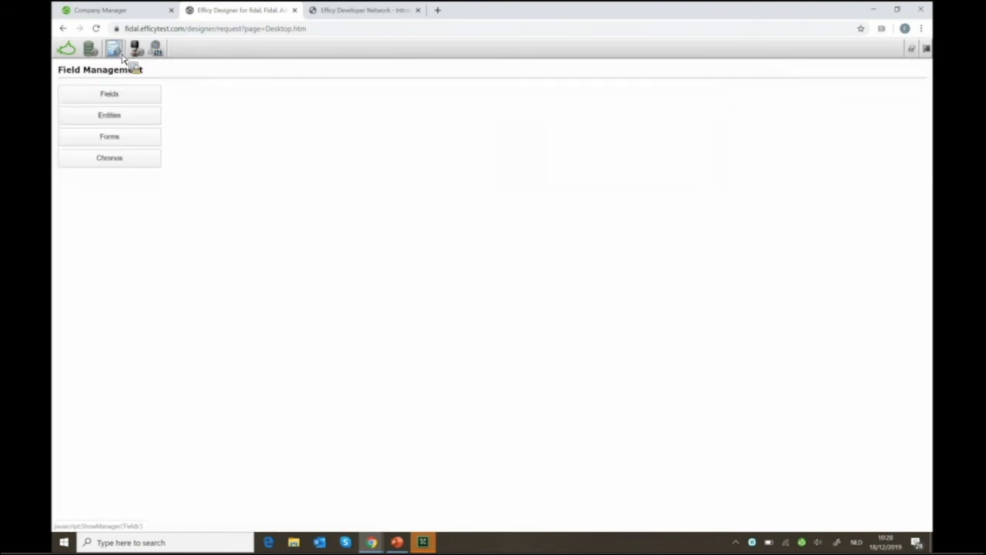
click(120, 99)
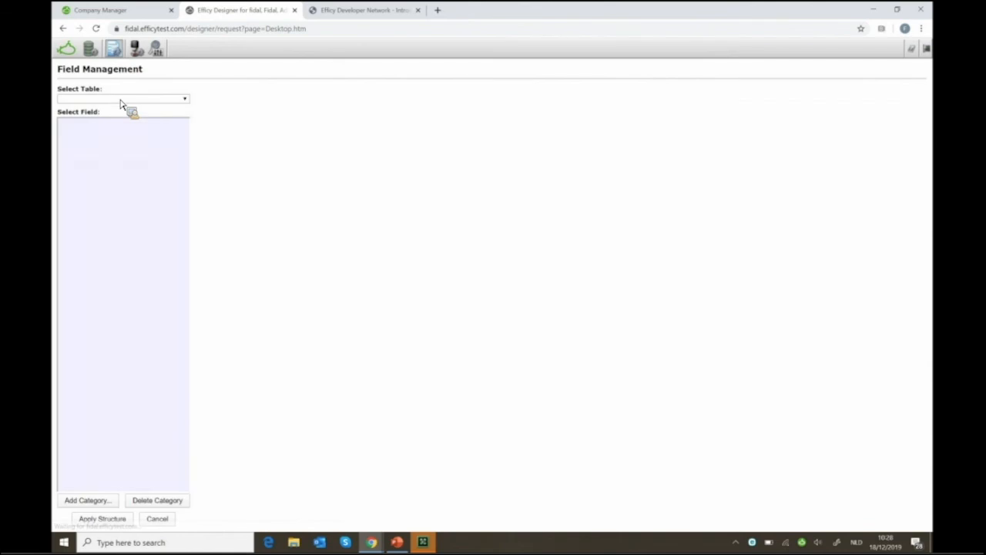
click(121, 101)
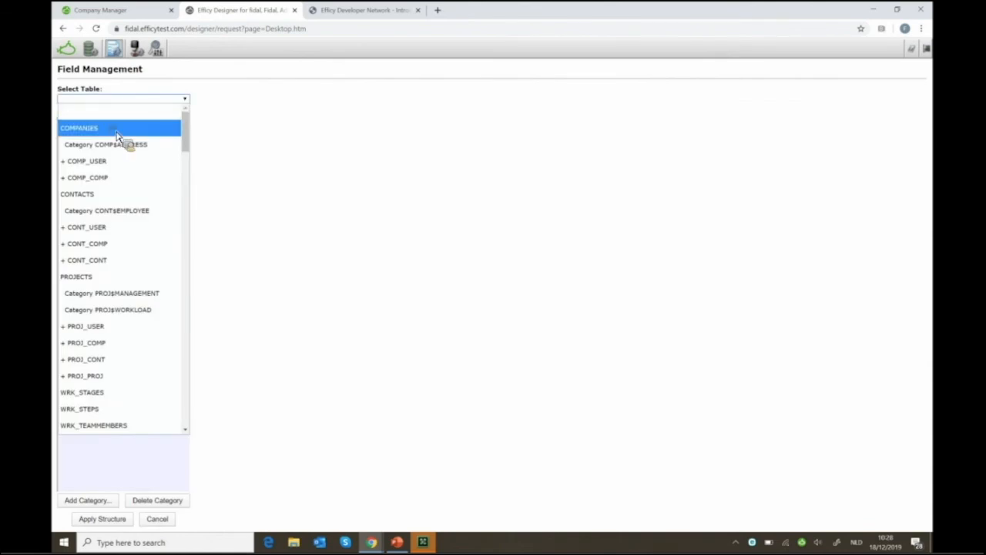
click(116, 133)
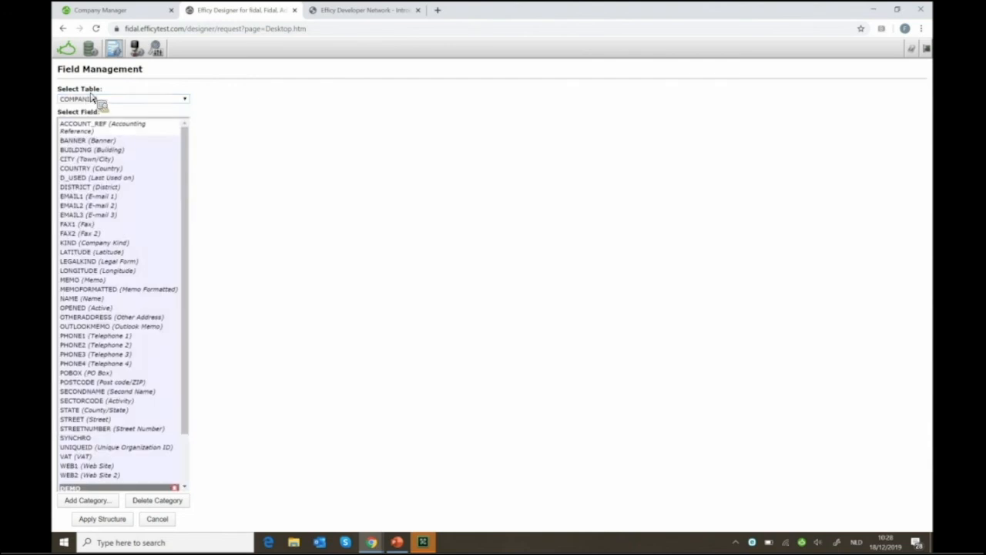
click(145, 245)
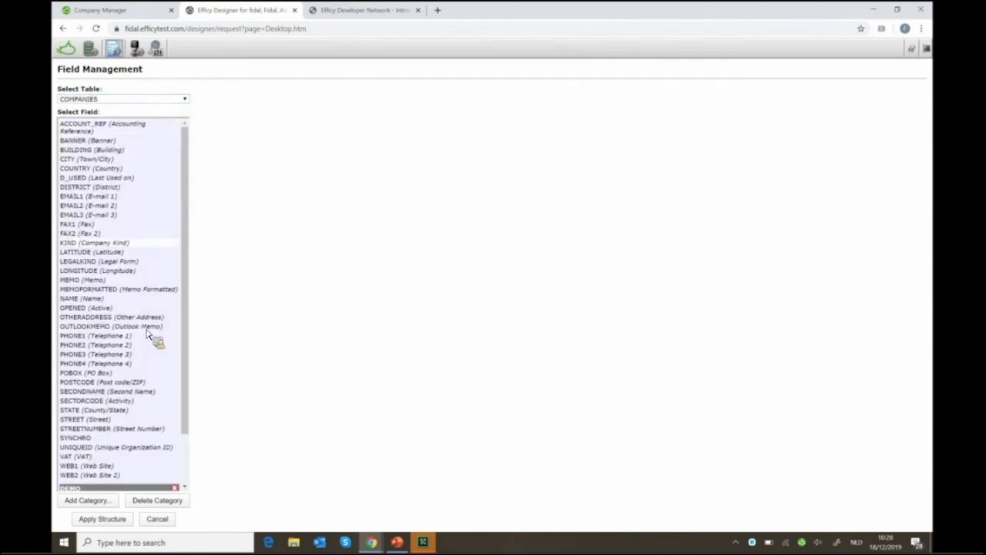
click(91, 502)
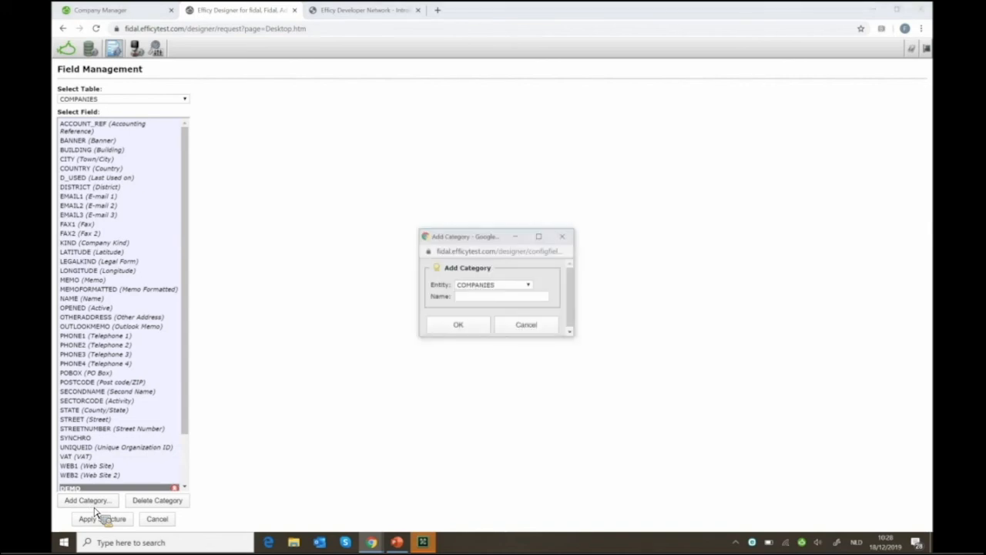
click(509, 300)
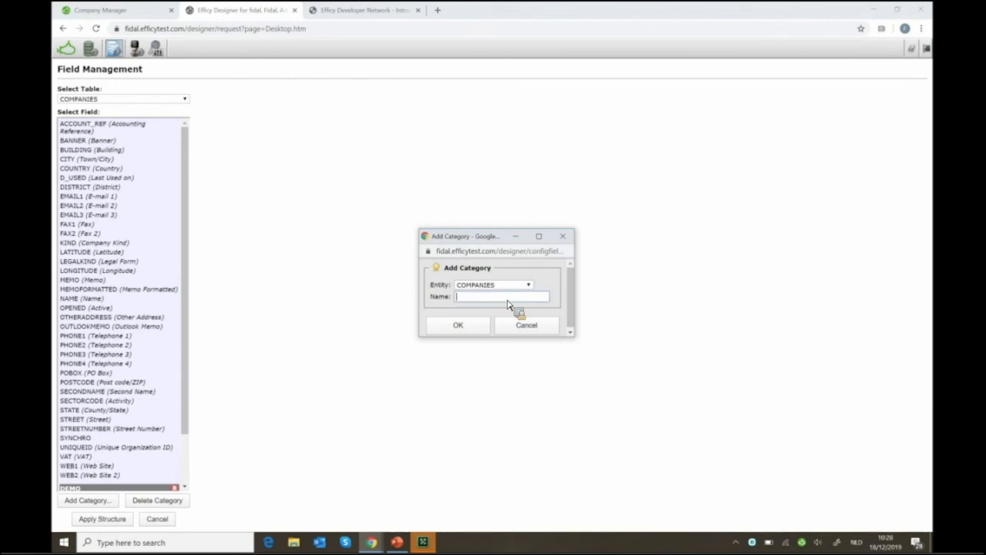
text(SALES)
click(443, 330)
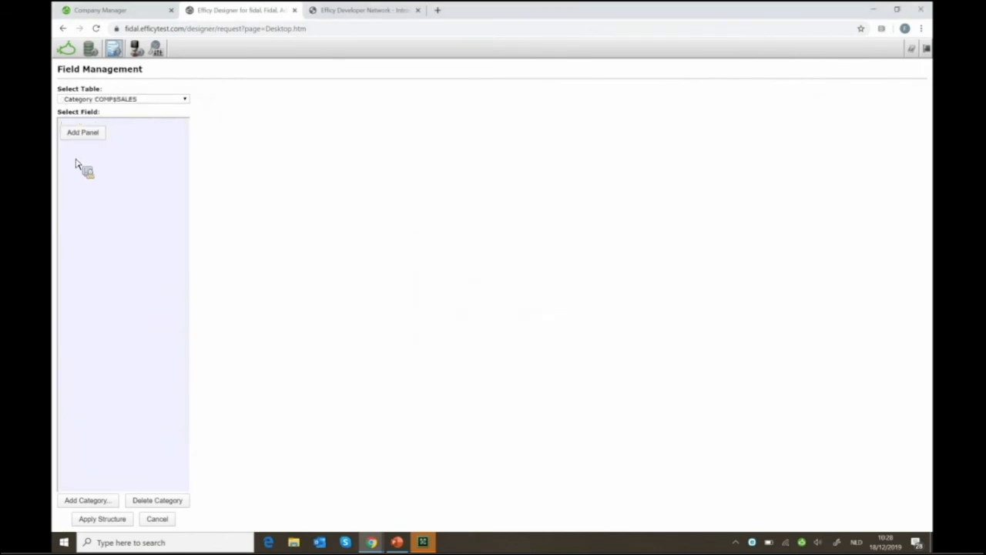
Add a panel named DEMO to the COMP$SALES category
click(87, 138)
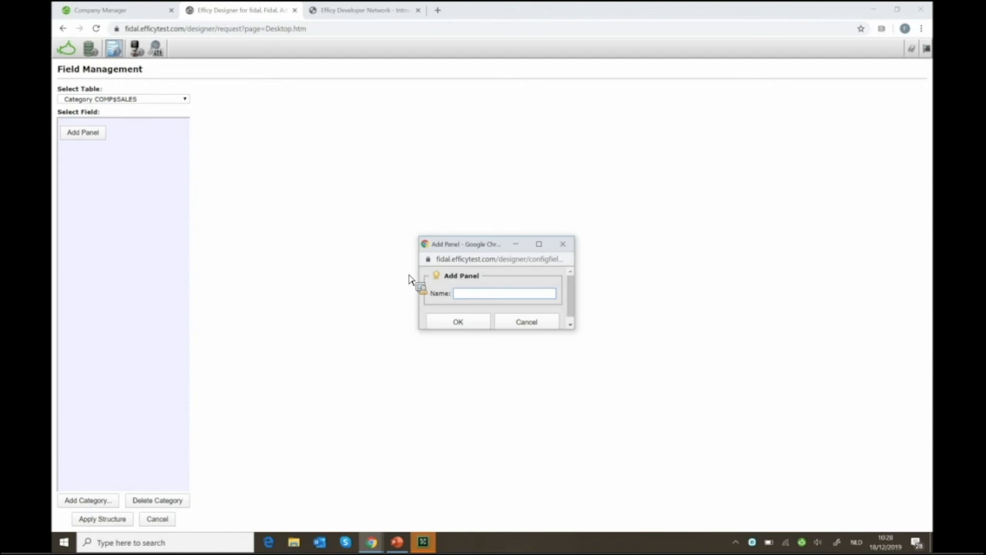
text(panel)
click(464, 324)
Add a DEMOFIELD field to the DEMO panel and place it at the panel's lower right
click(237, 117)
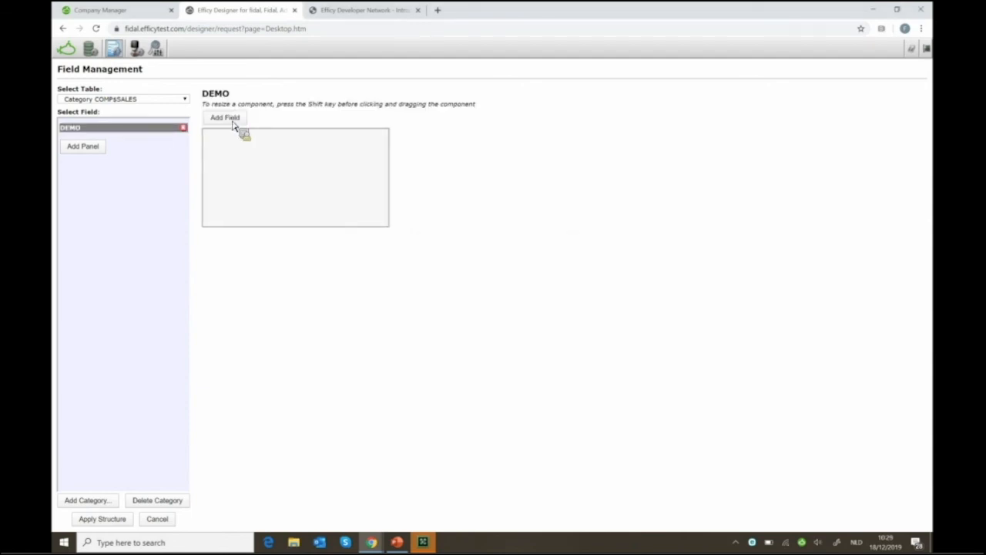
click(486, 256)
text(DEM)
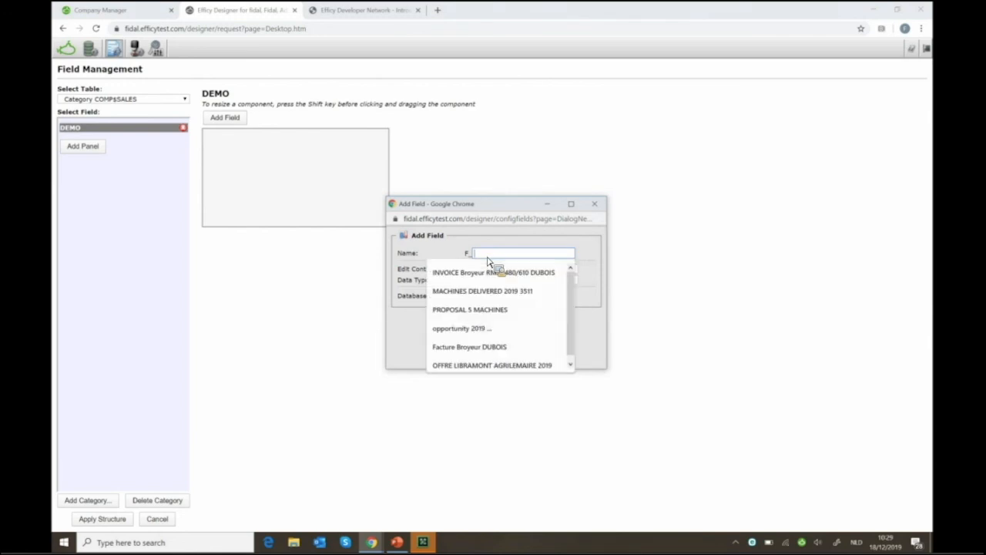
text(O)
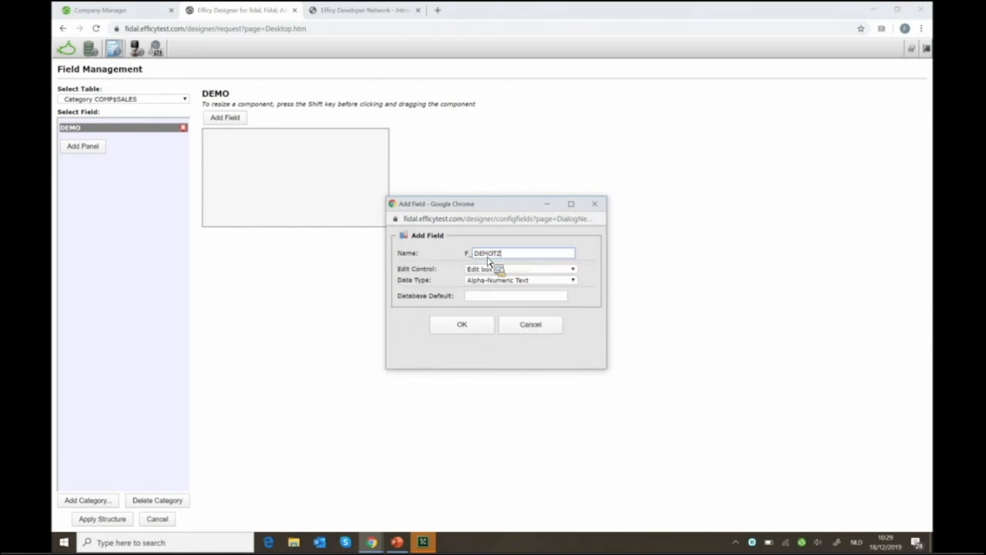
text(FIELD)
click(460, 324)
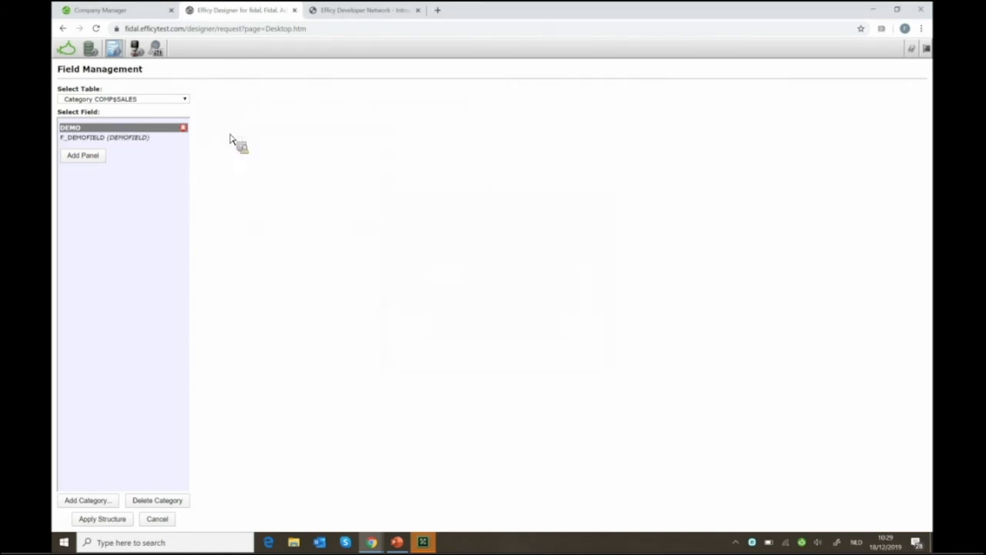
drag(262, 155, 351, 219)
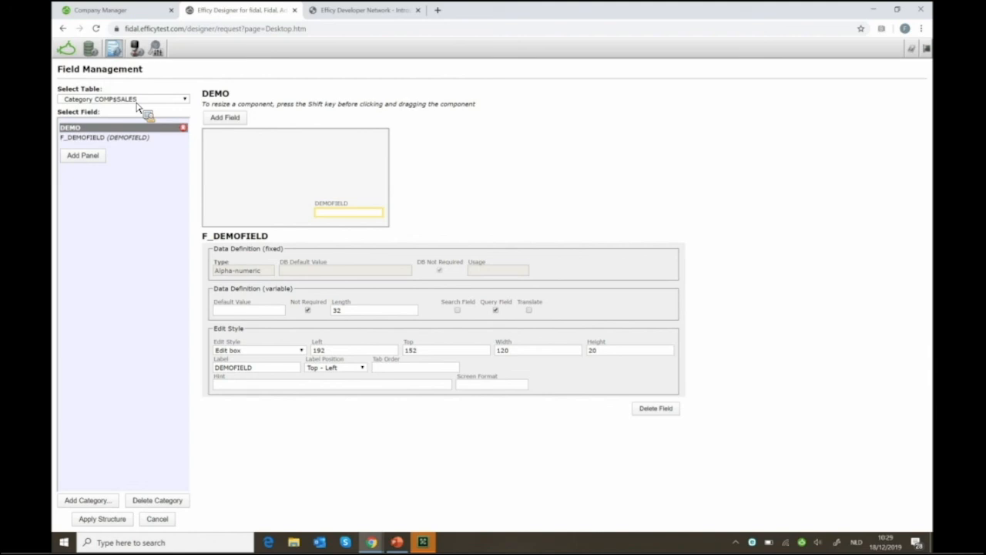
Open the Sales group from User Management > Groups and show its Privileges > Table Rights
click(142, 54)
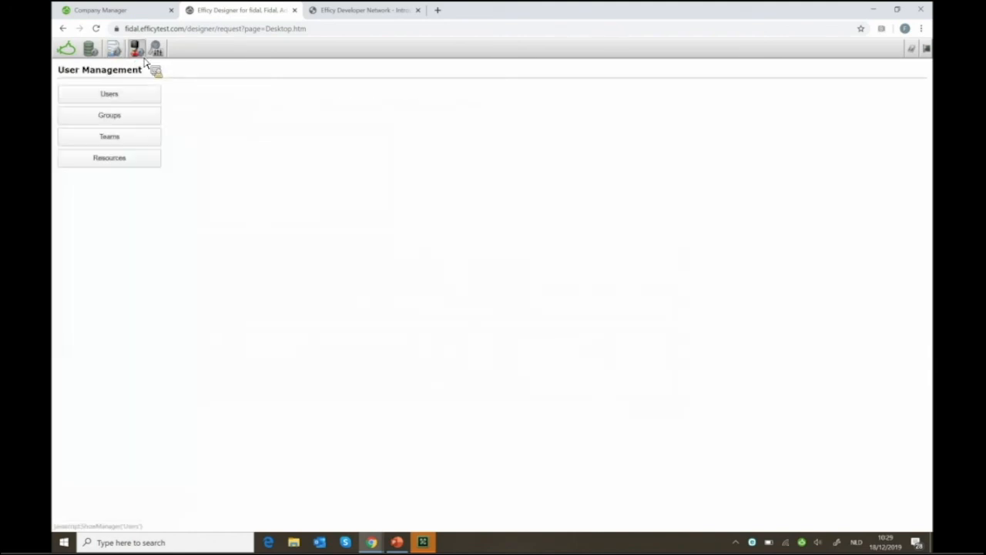
click(109, 122)
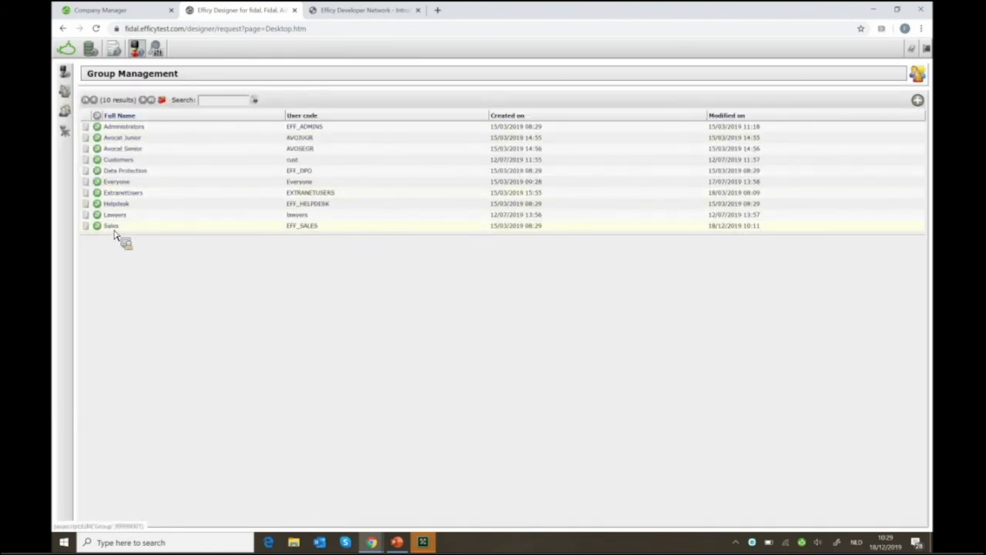
click(119, 233)
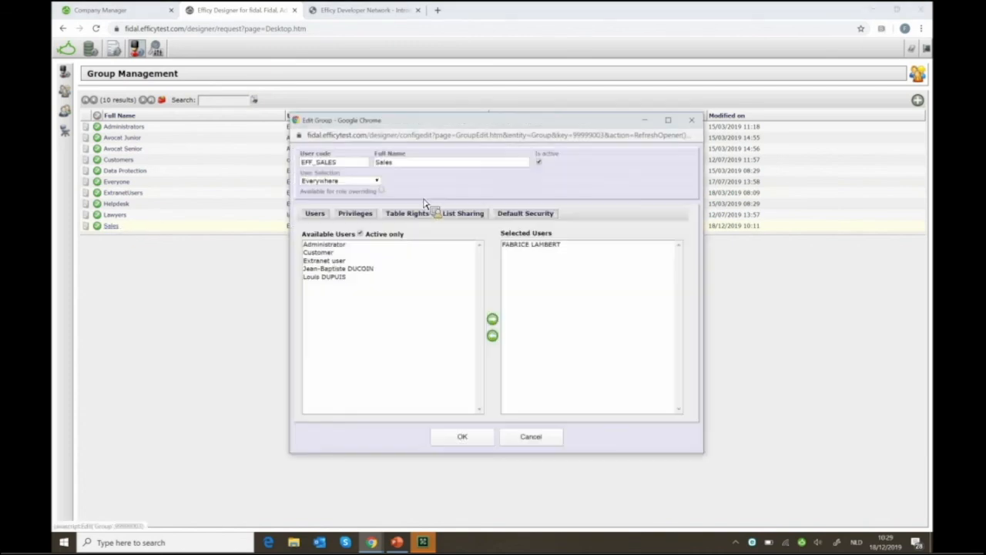
drag(497, 125, 469, 77)
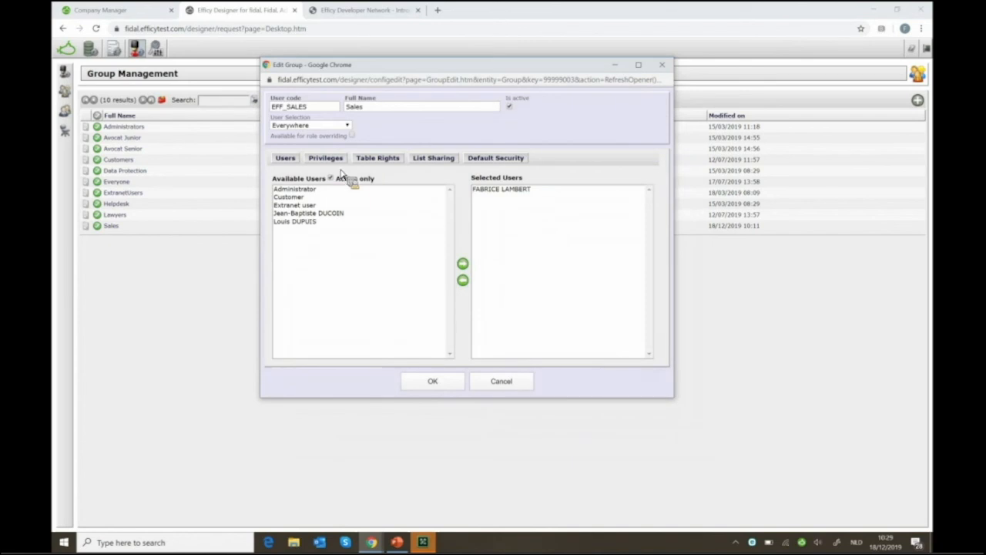
click(338, 160)
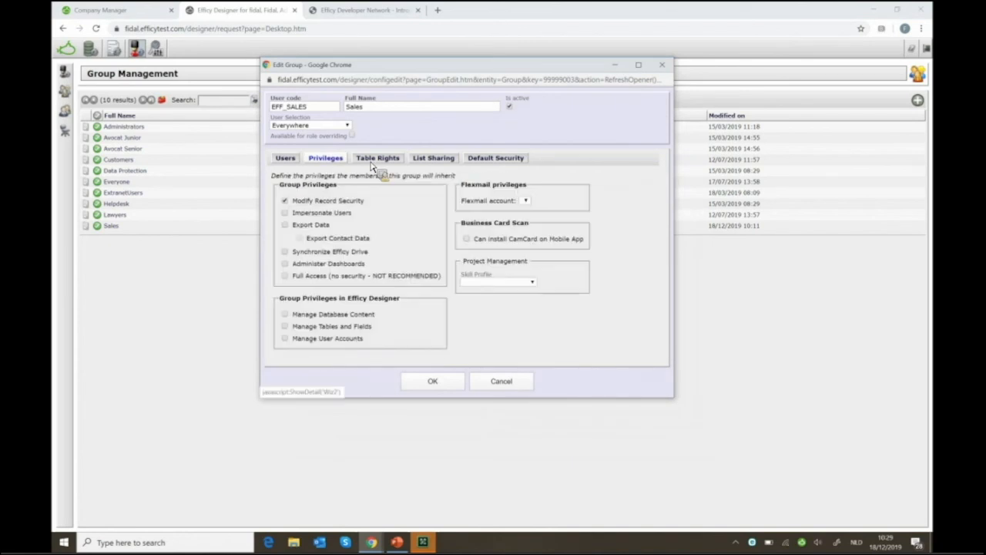
click(373, 159)
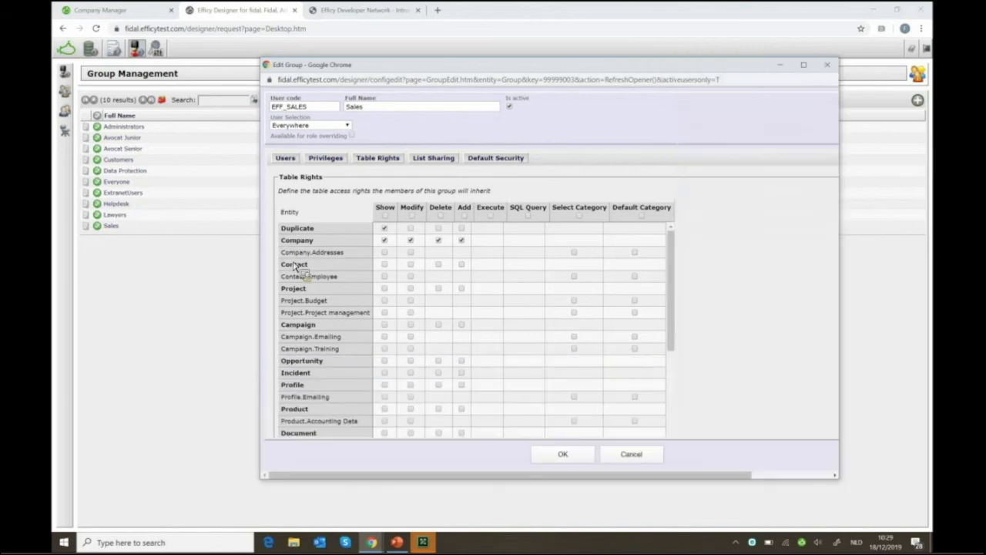
Tick Show and toggle the modify right on the Company.Addresses row, then review the remaining entities
click(384, 252)
click(412, 255)
scroll(312, 313, down, 1)
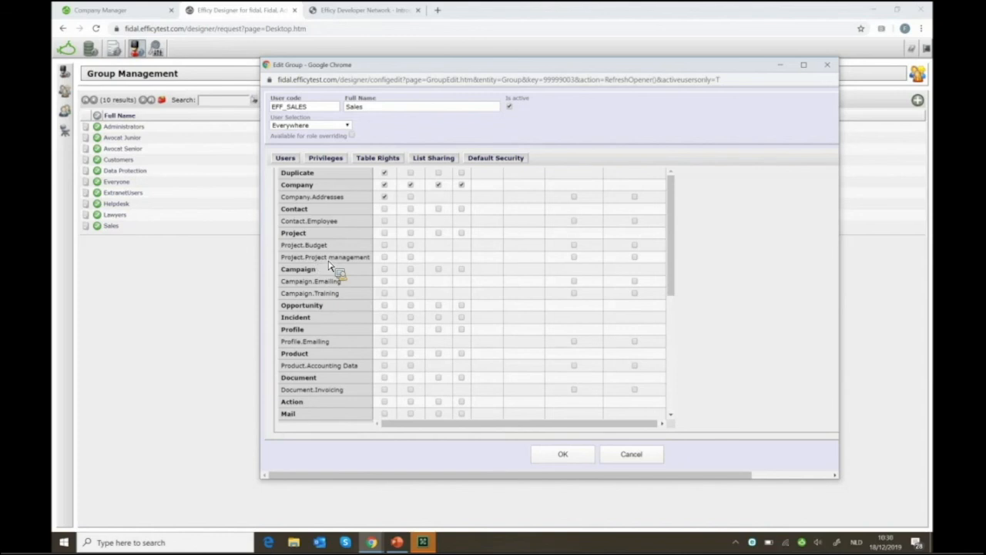
scroll(333, 266, up, 1)
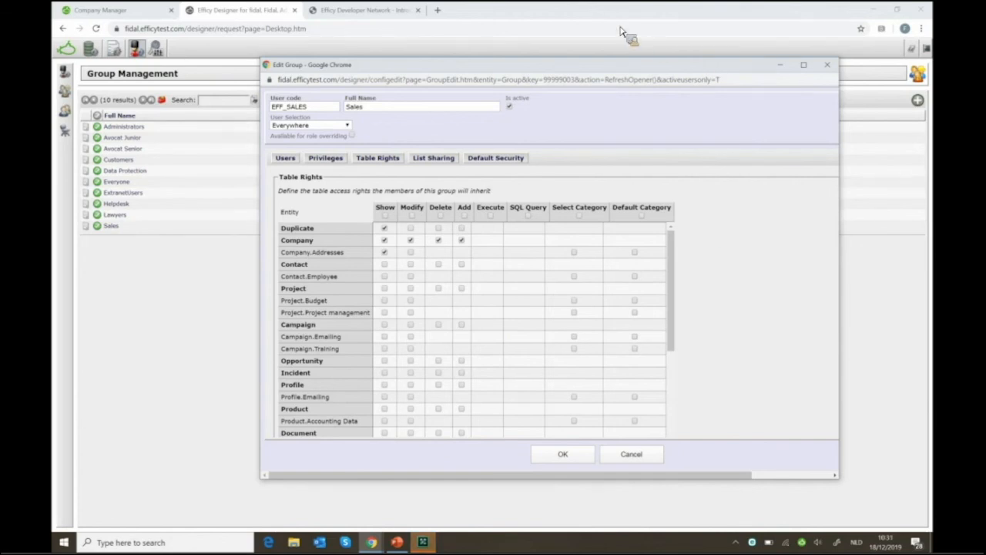
Move the Sales Edit Group window aside to reveal the Group Management list of 10 groups
drag(713, 67, 621, 28)
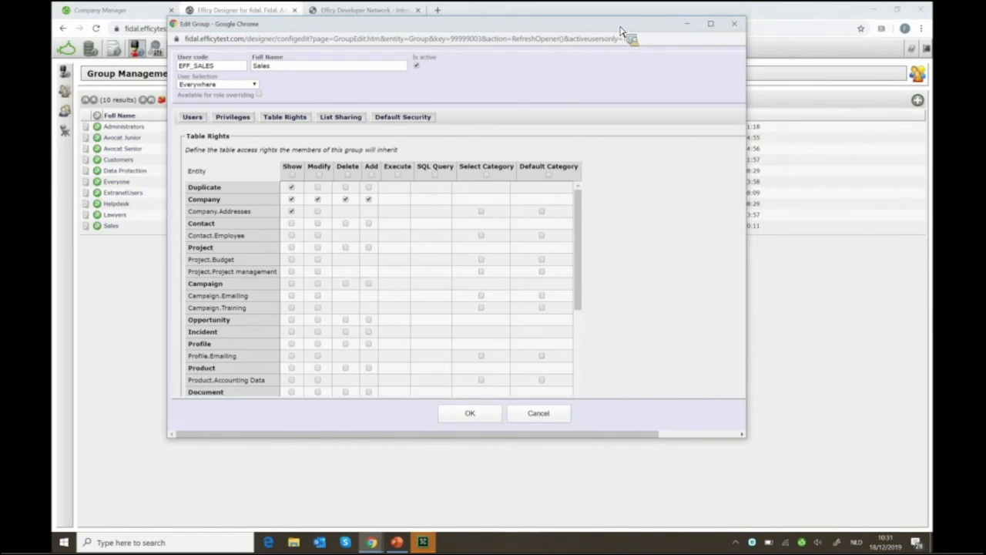
click(696, 25)
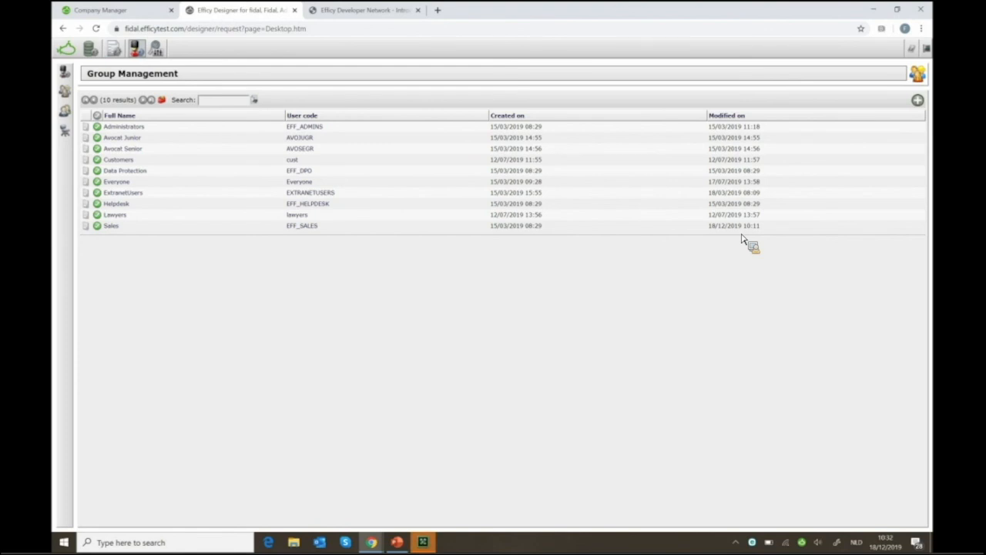
Run the webinar slideshow from the PROGRAM slide through to the next webinar date slide
mouse_move(398, 545)
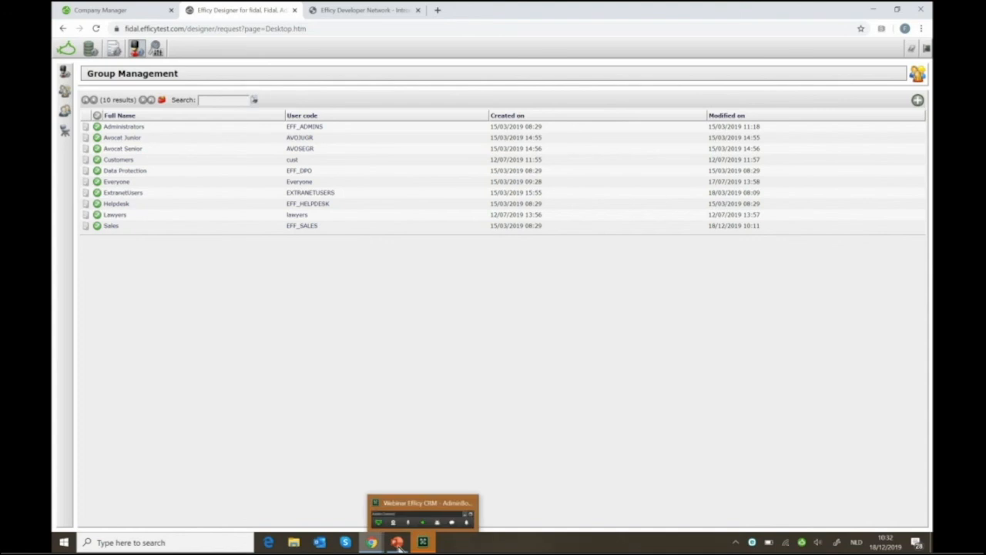
click(363, 504)
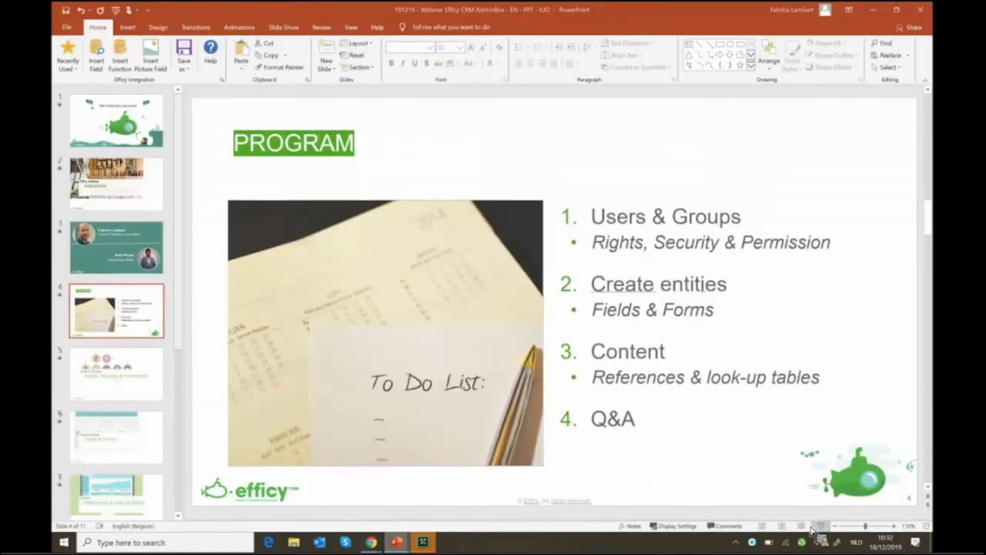
click(820, 526)
click(811, 532)
click(817, 534)
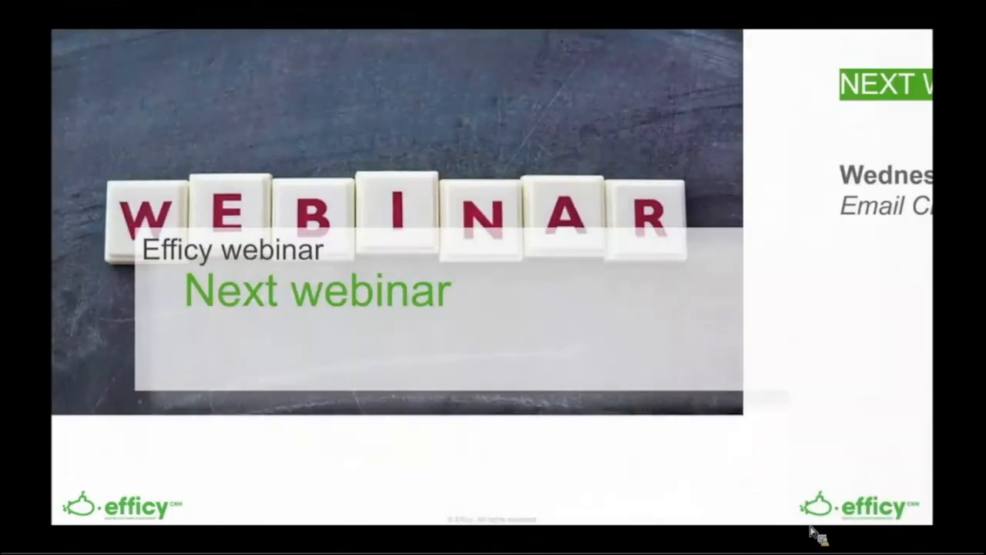